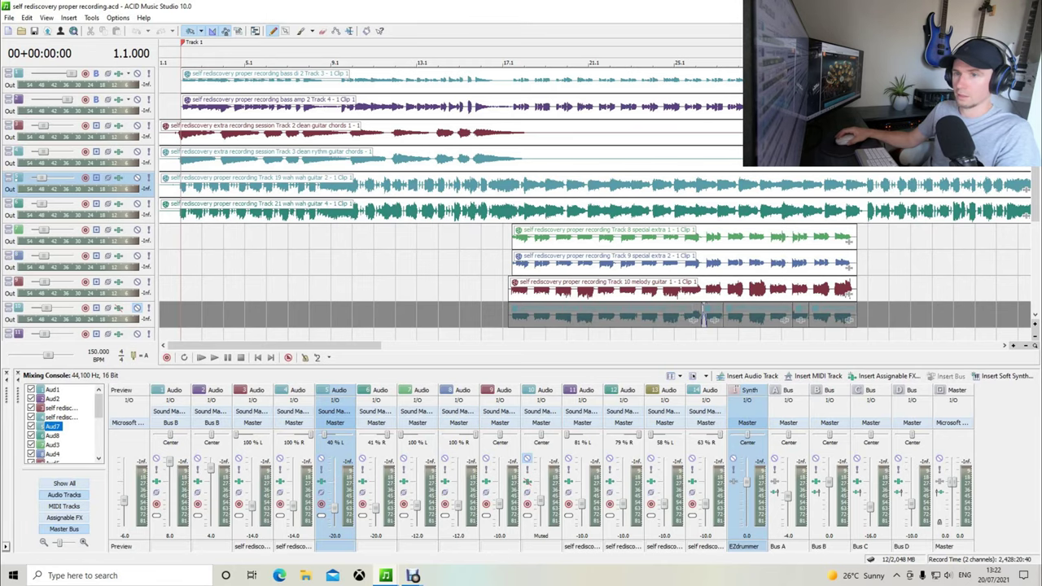
- Play the full mix from the start, raise the system output volume above 12 while listening, and stop playback
scroll(703, 313, "up", 2)
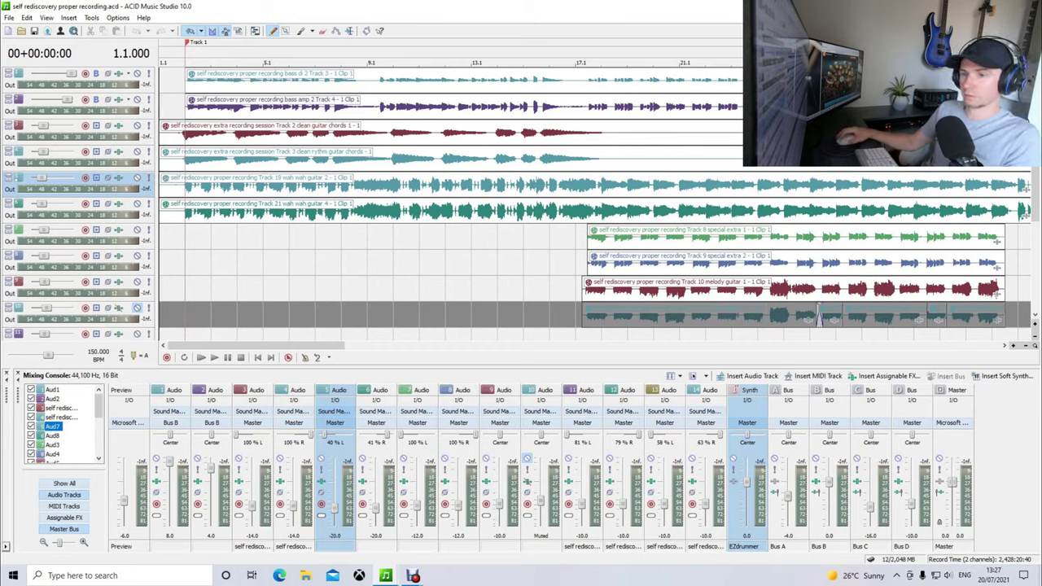
key("space")
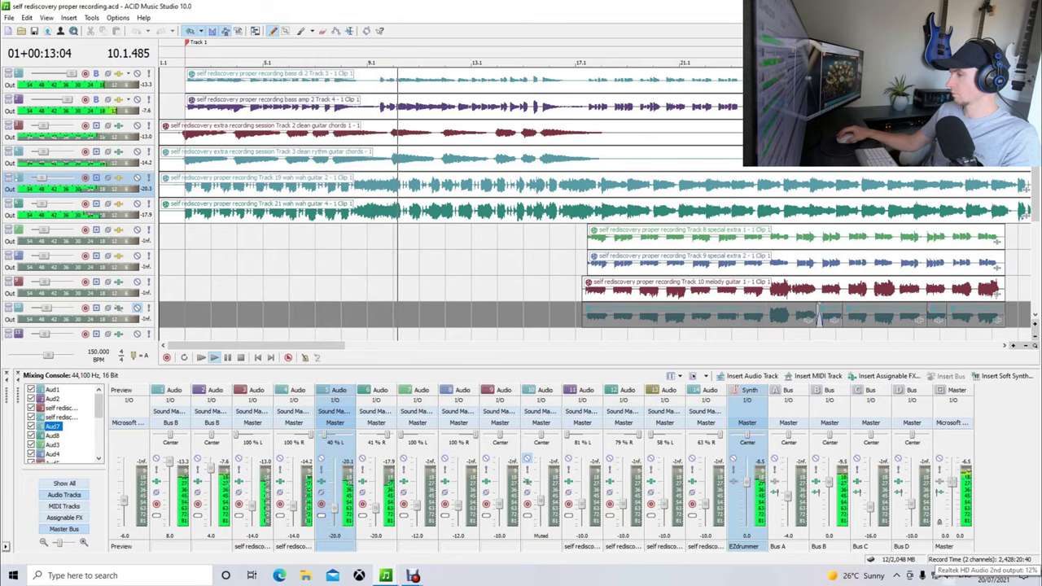
left_click(922, 574)
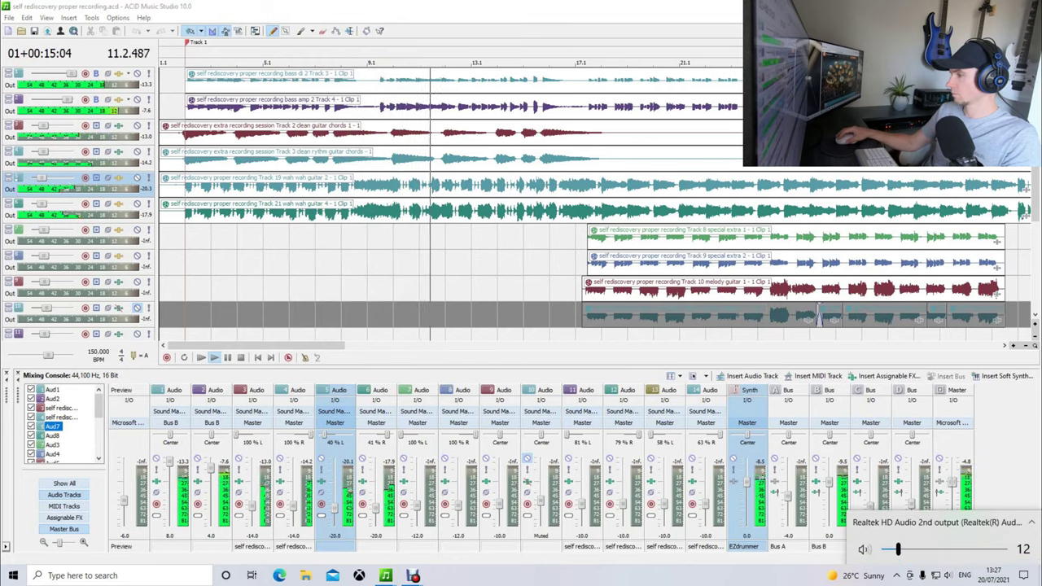
scroll(907, 549, "up", 2)
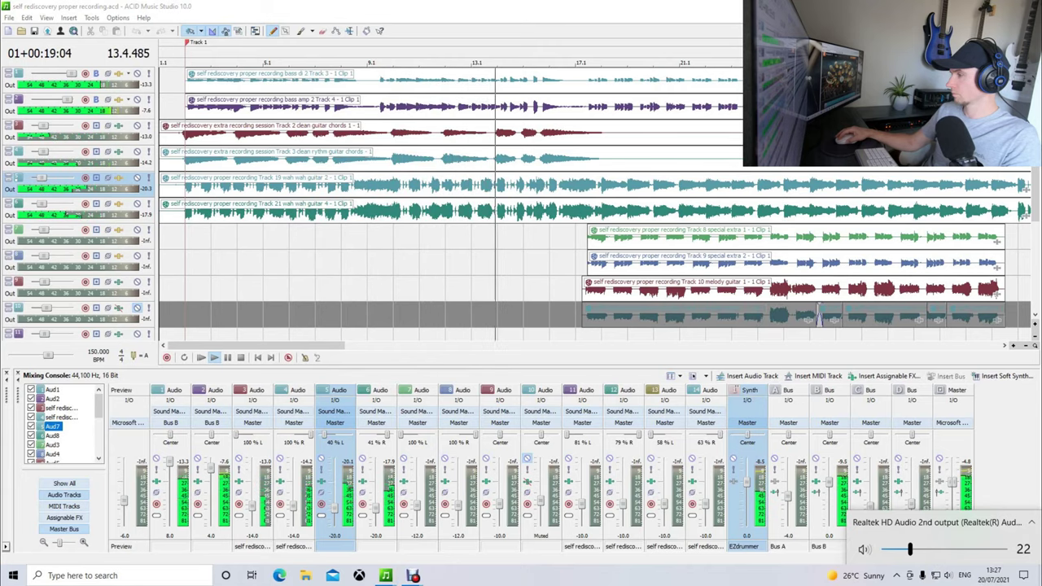
scroll(908, 549, "up", 1)
left_click(386, 575)
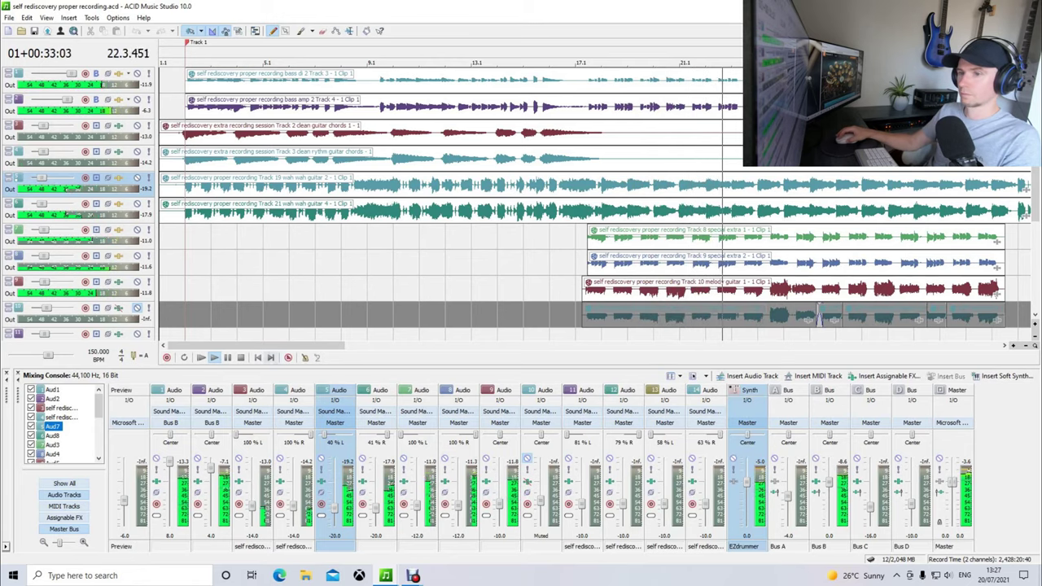
key("space")
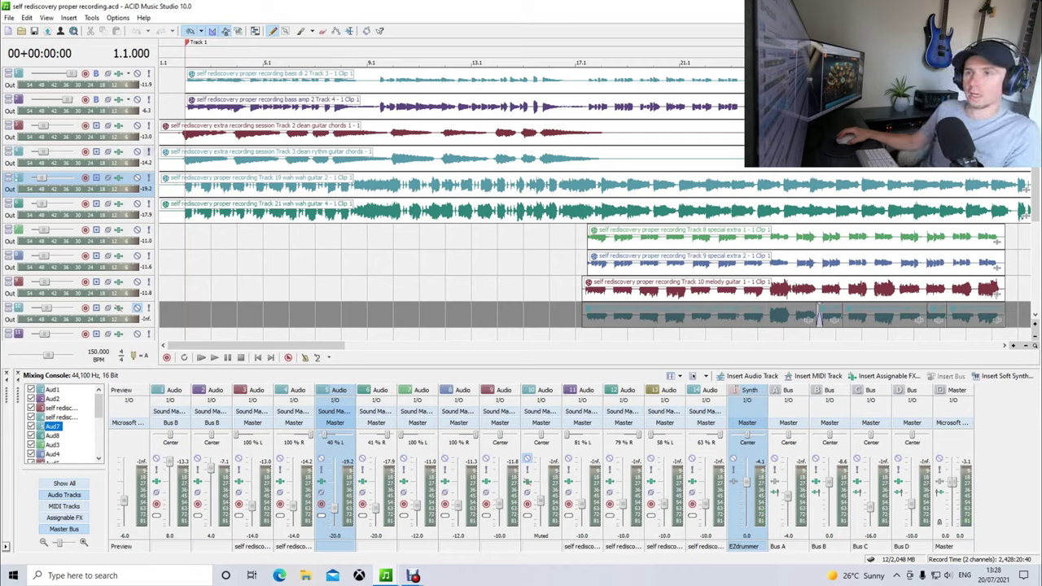
- Route the two clean guitar tracks and the two special extra tracks (tracks 3, 4, 7 and 8) to Bus A
left_click(96, 126)
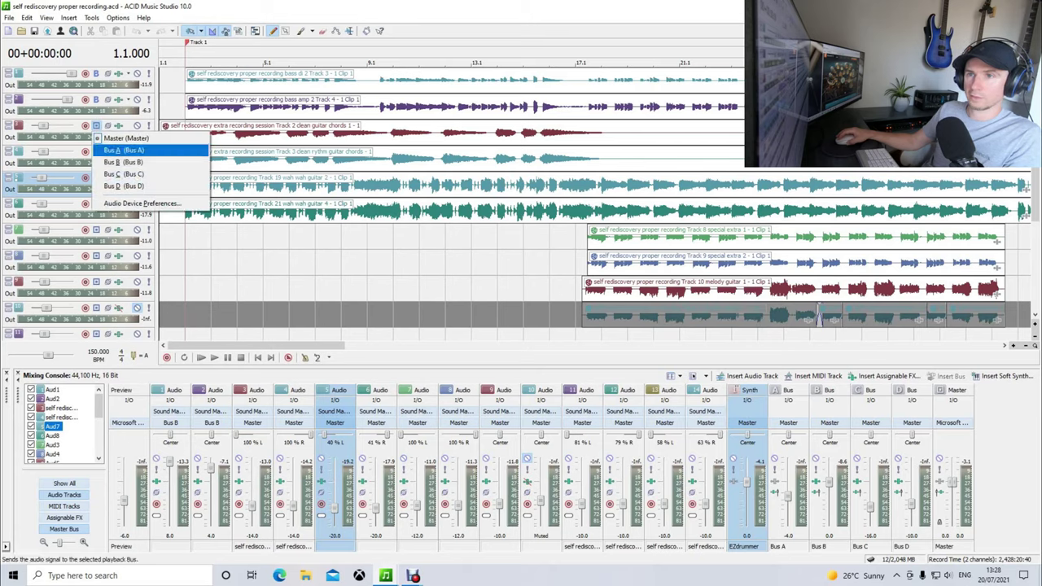
left_click(106, 152)
left_click(96, 151)
left_click(106, 178)
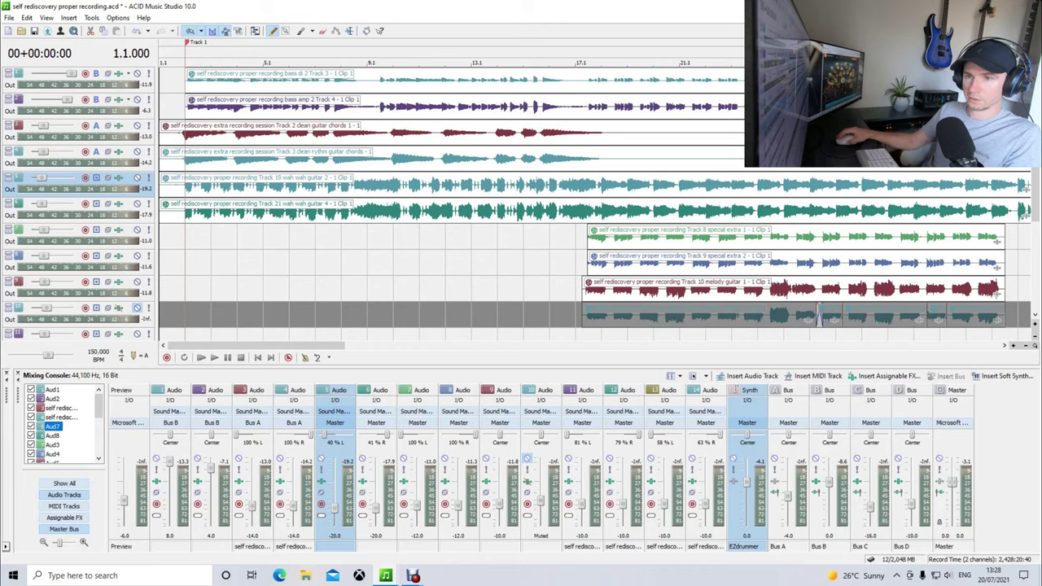
left_click(96, 229)
left_click(106, 256)
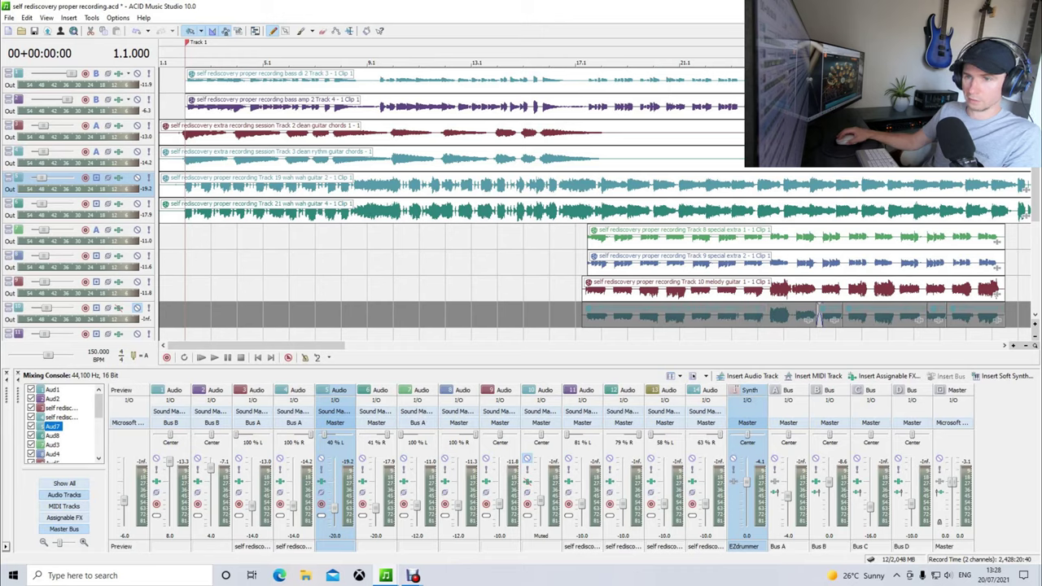
left_click(96, 255)
left_click(106, 279)
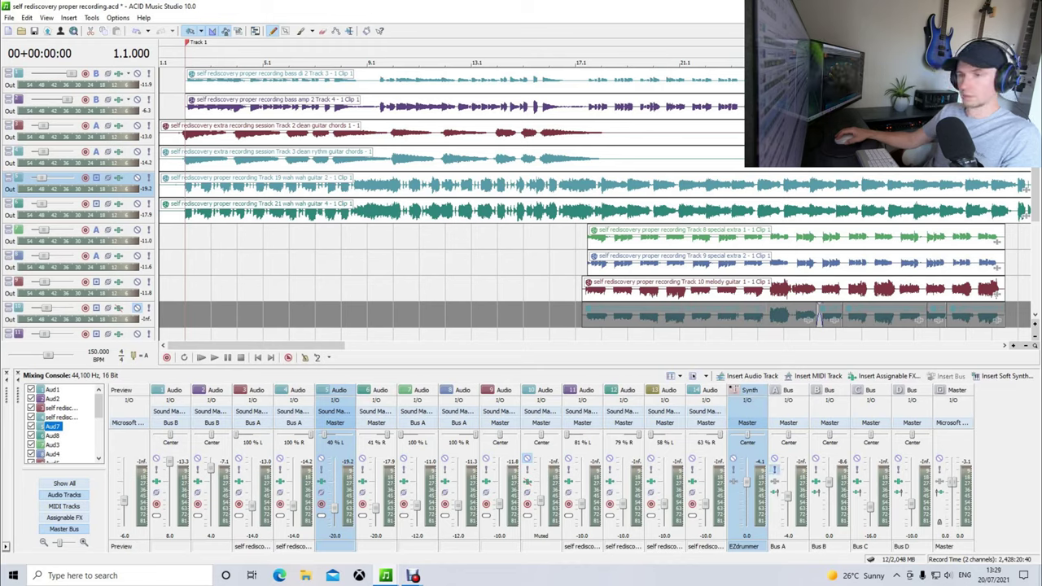
- Listen to the soloed Bus A guitars from measure 2 and stop playback
left_click(518, 472)
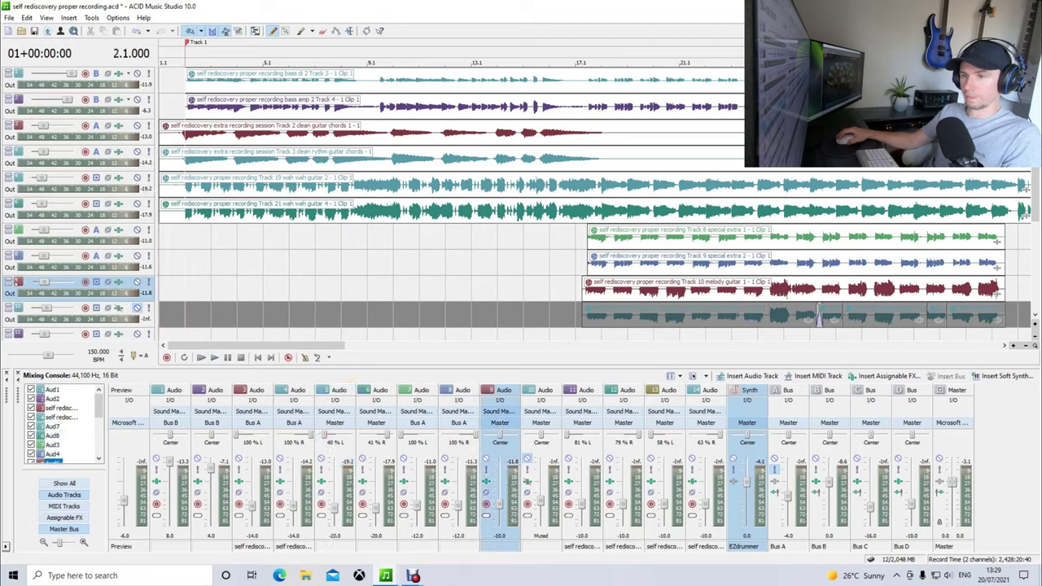
key("space")
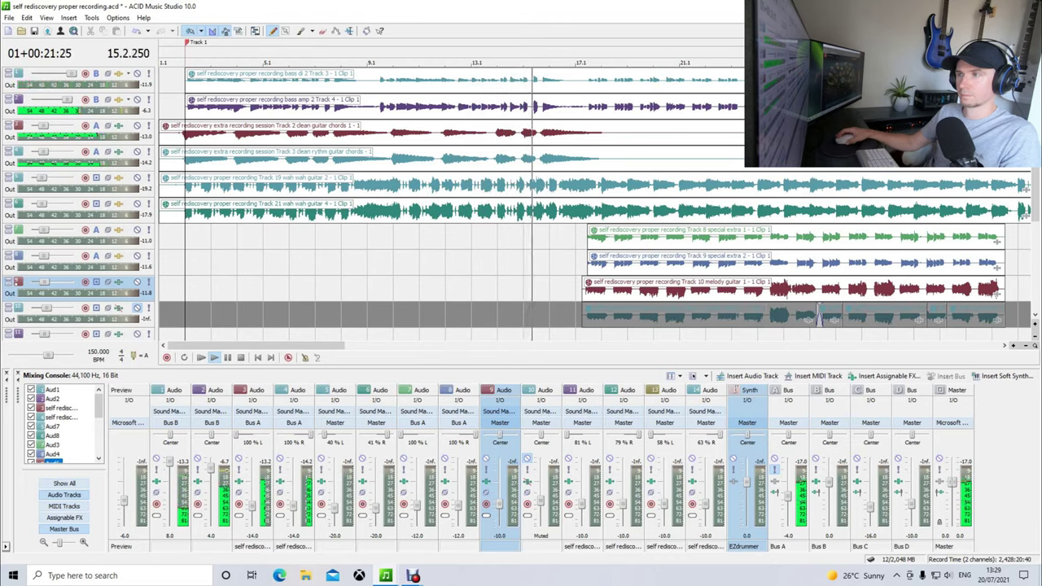
key("space")
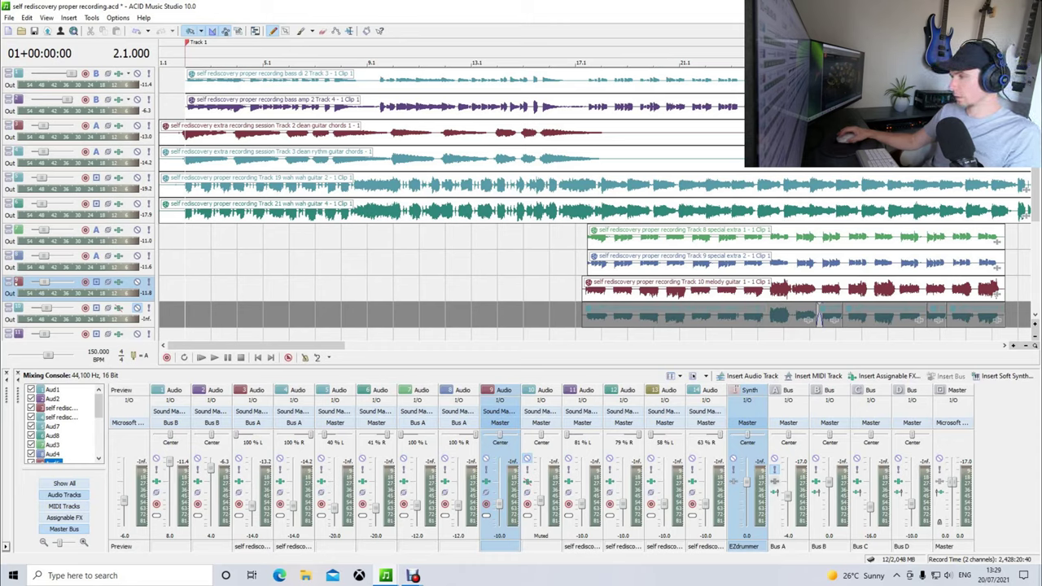
- Add the ReaEQ (ReaPlugs Edition) equaliser to Bus A's effects chain
left_click(774, 481)
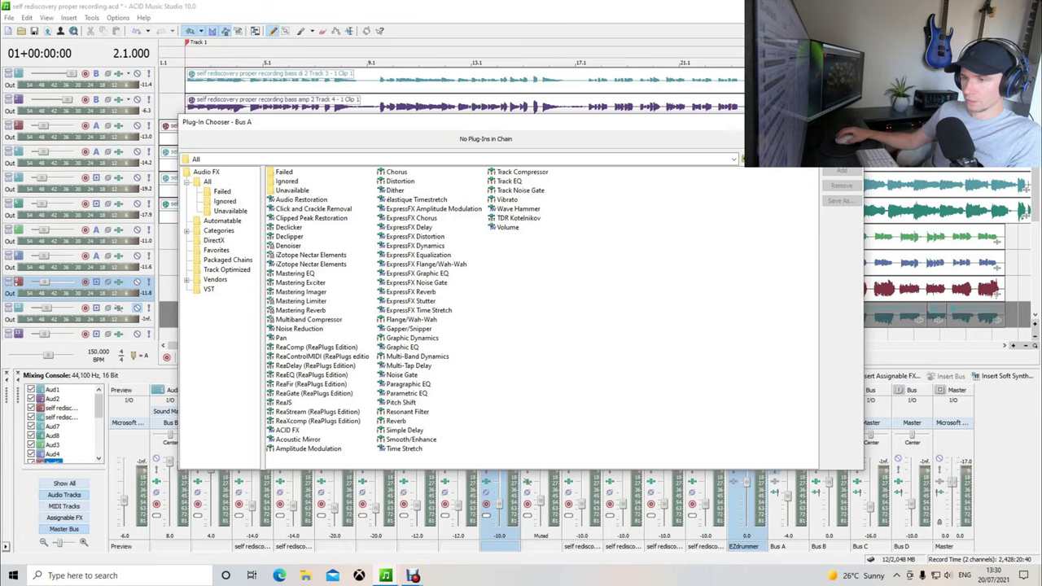
left_click(311, 374)
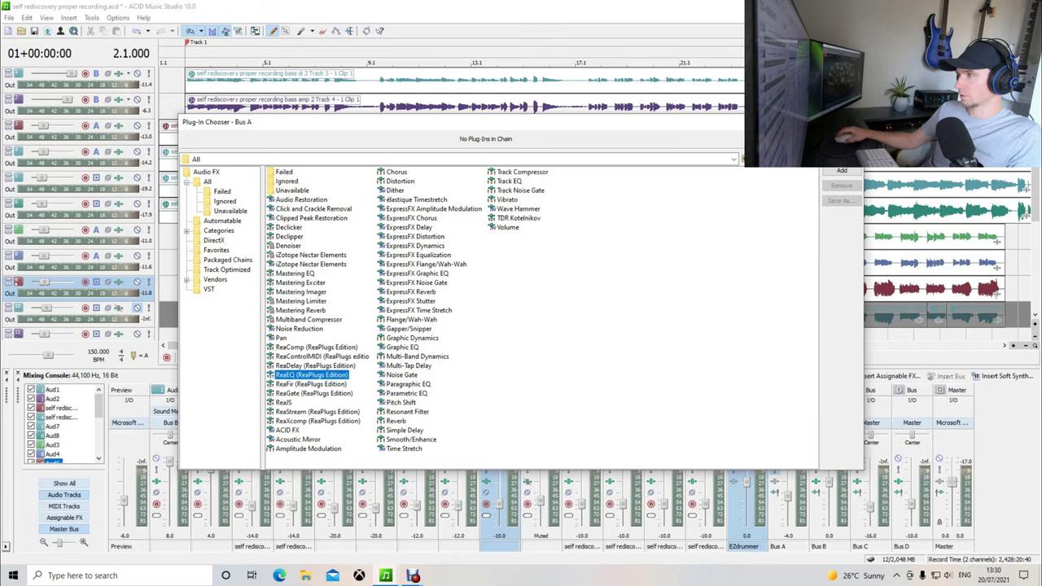
double_click(311, 374)
key("Return")
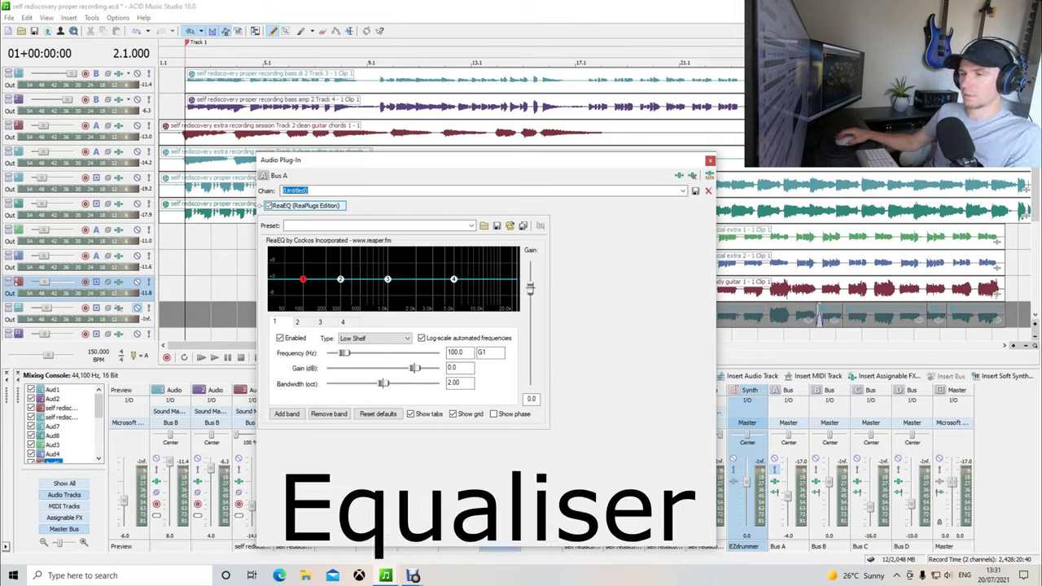
- Change the filter type of ReaEQ band 1 on Bus A to High Pass
mouse_move(303, 279)
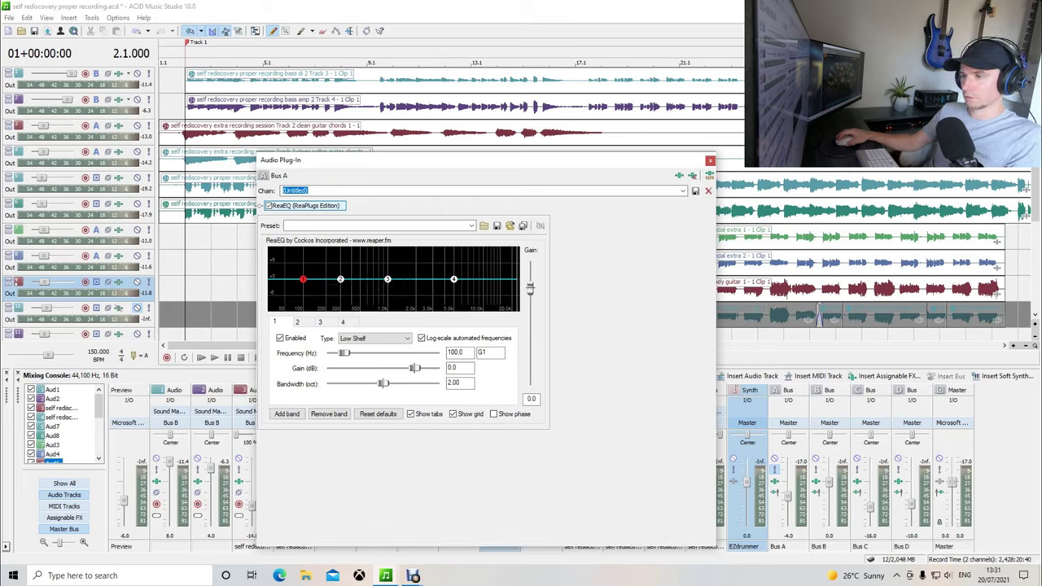
left_click(373, 338)
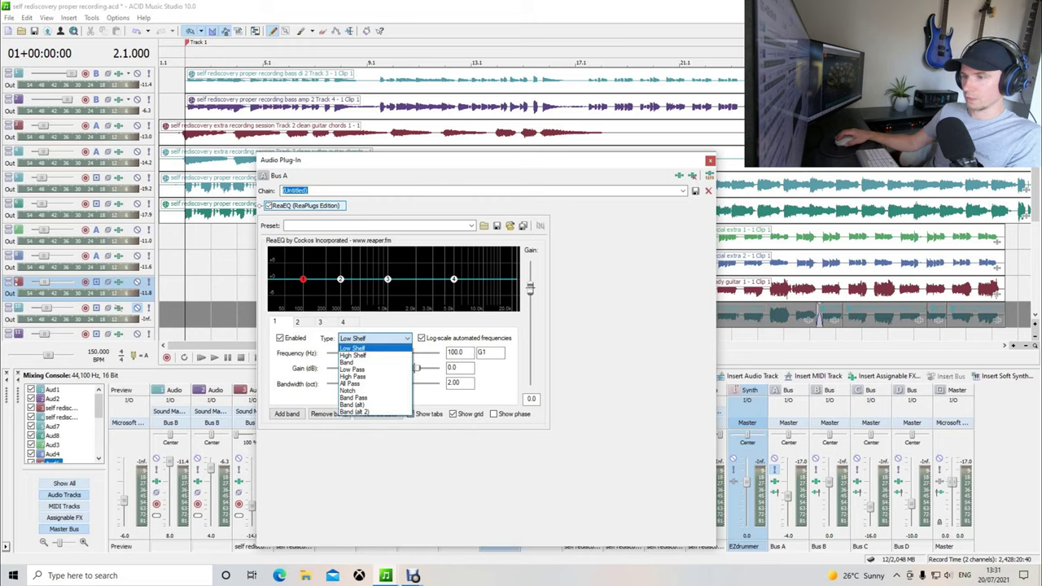
key("Down")
key("Down")
key("Down")
key("Down")
key("Return")
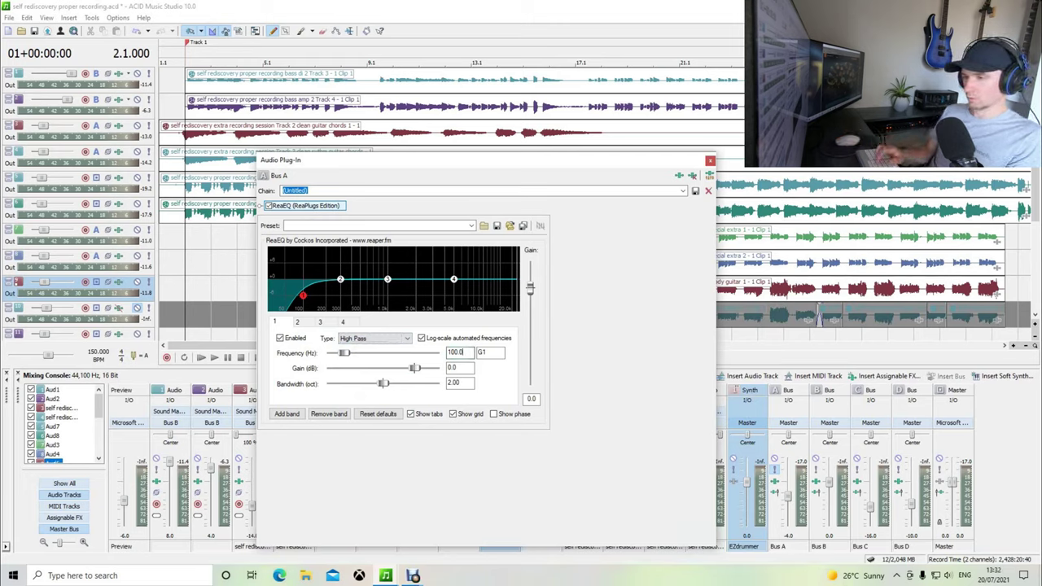
- Set the high-pass frequency of band 1 to 80 Hz
key("BackSpace")
key("BackSpace")
key("BackSpace")
type("8")
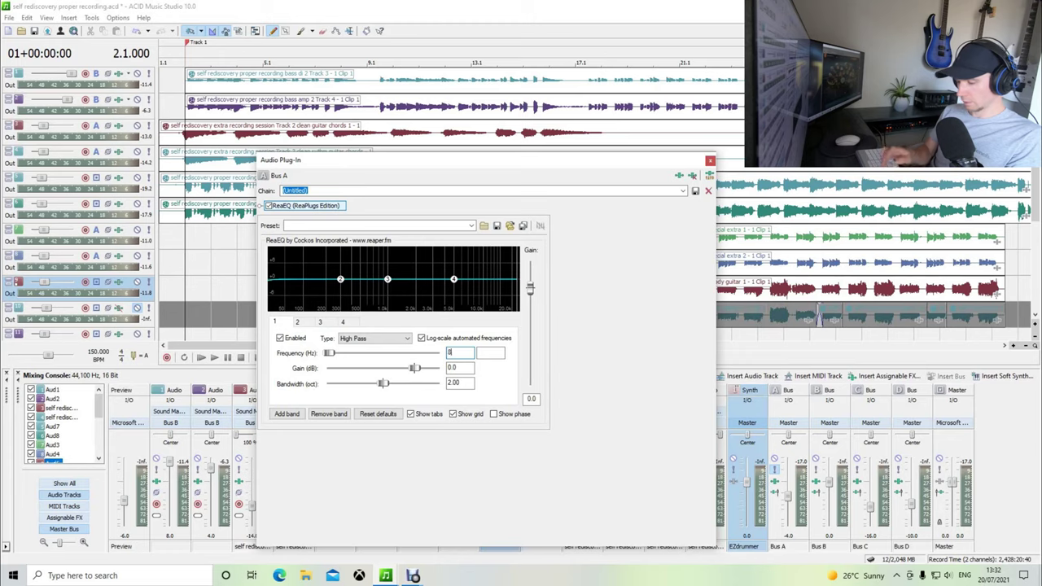
type("5")
key("BackSpace")
type("0")
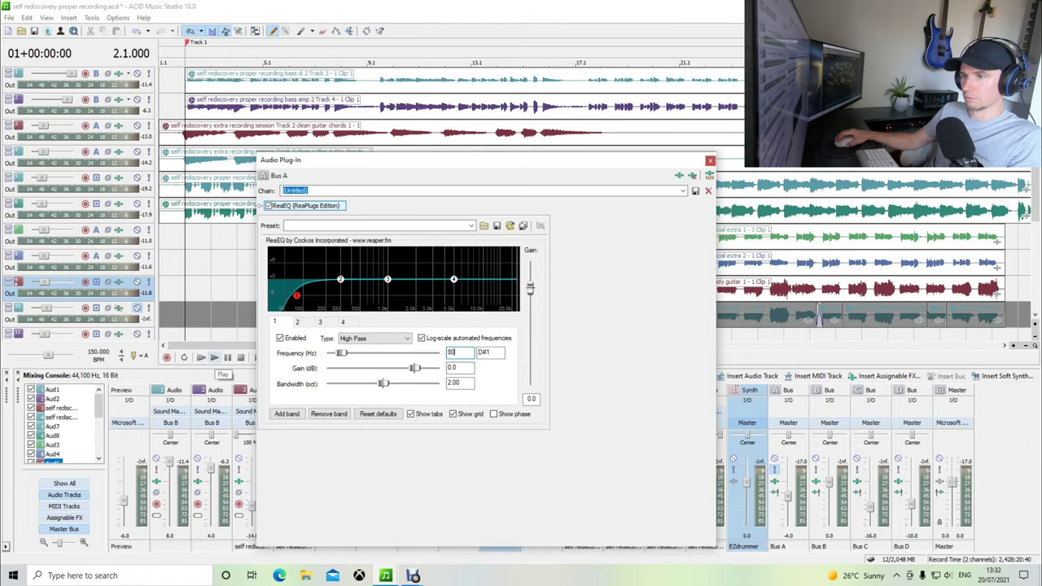
- Play Bus A while switching the high-pass band off and on again to compare the sound, and stop playback
left_click(214, 358)
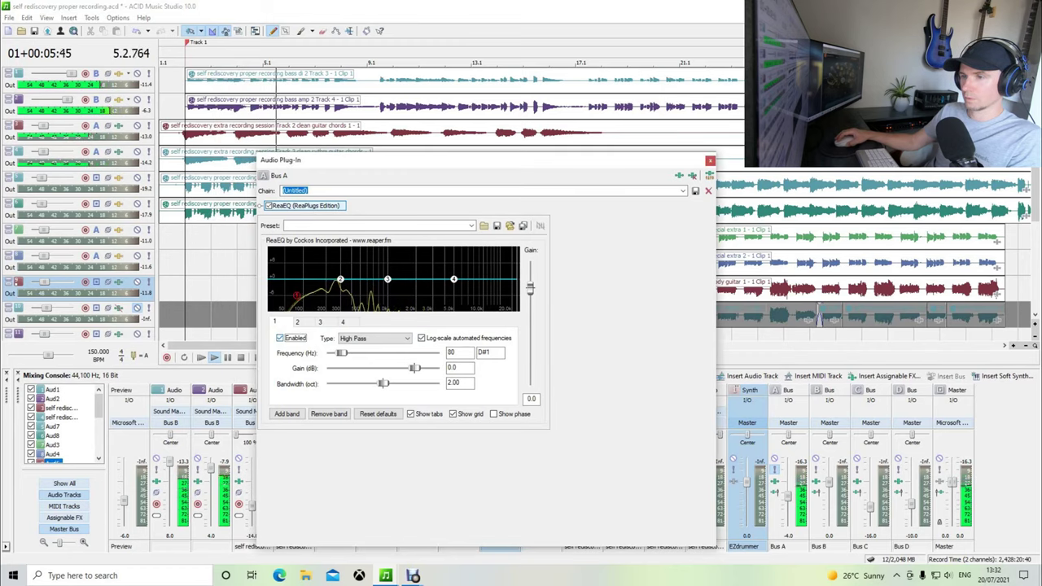
key("space")
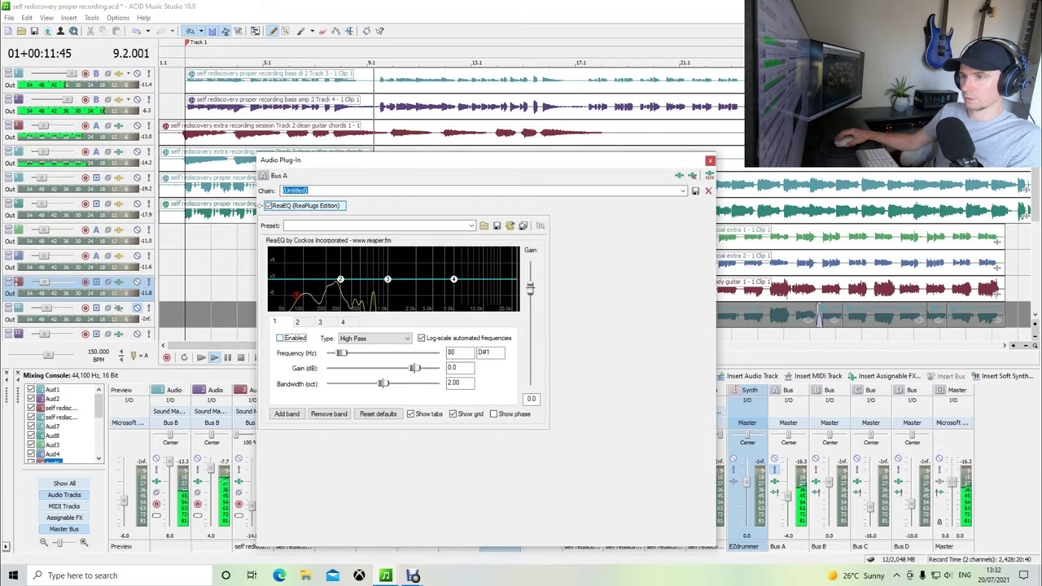
key("space")
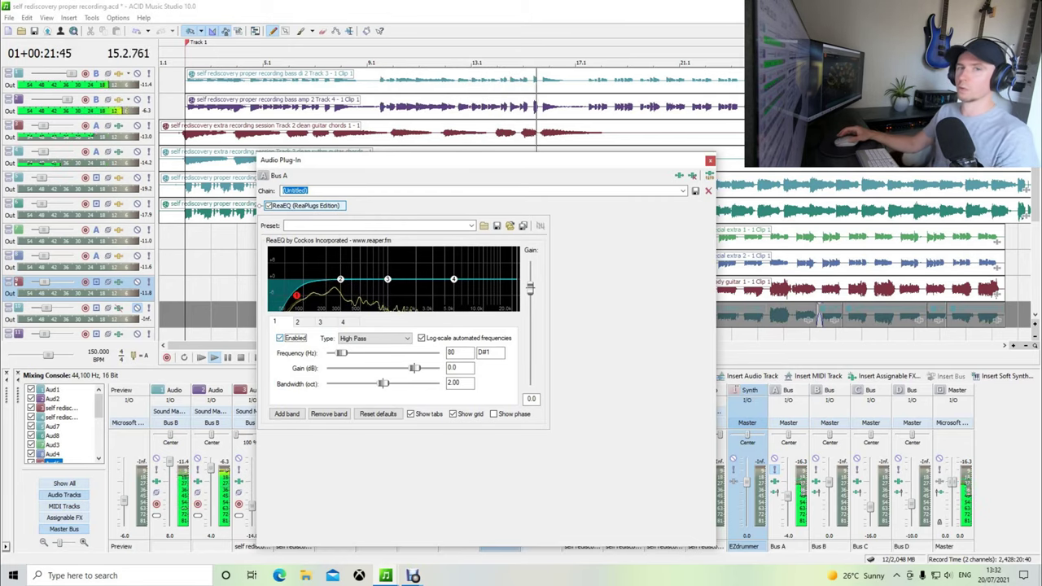
left_click(240, 358)
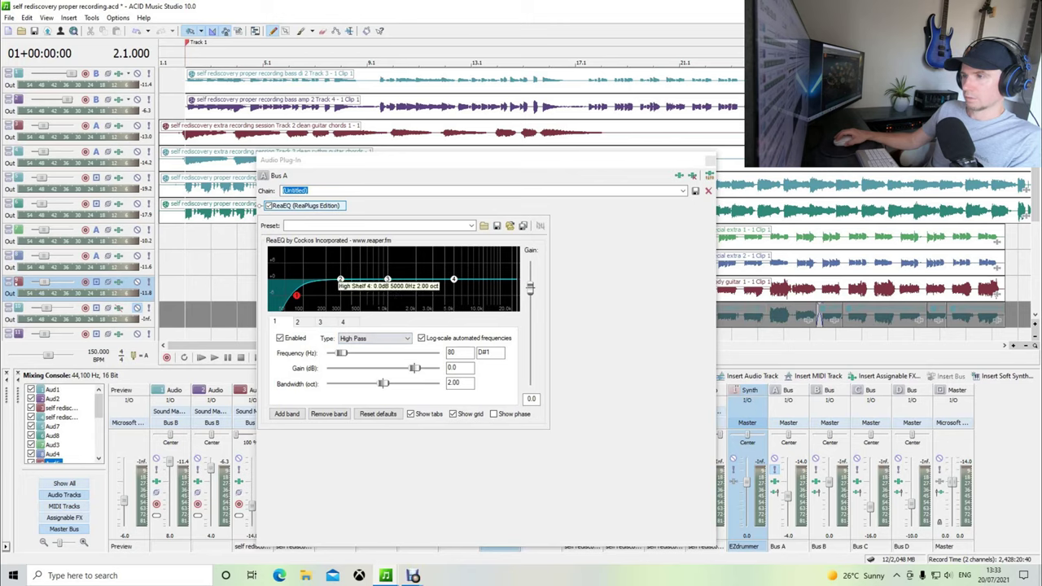
- Change ReaEQ band 4 to a Low Pass filter with a frequency of 10000 Hz
left_click(453, 280)
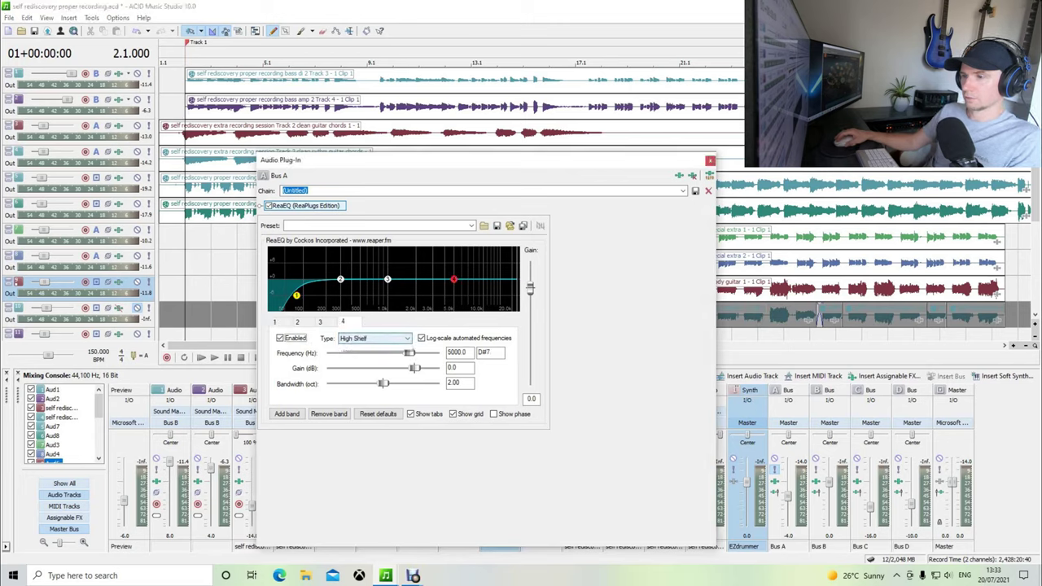
left_click(374, 338)
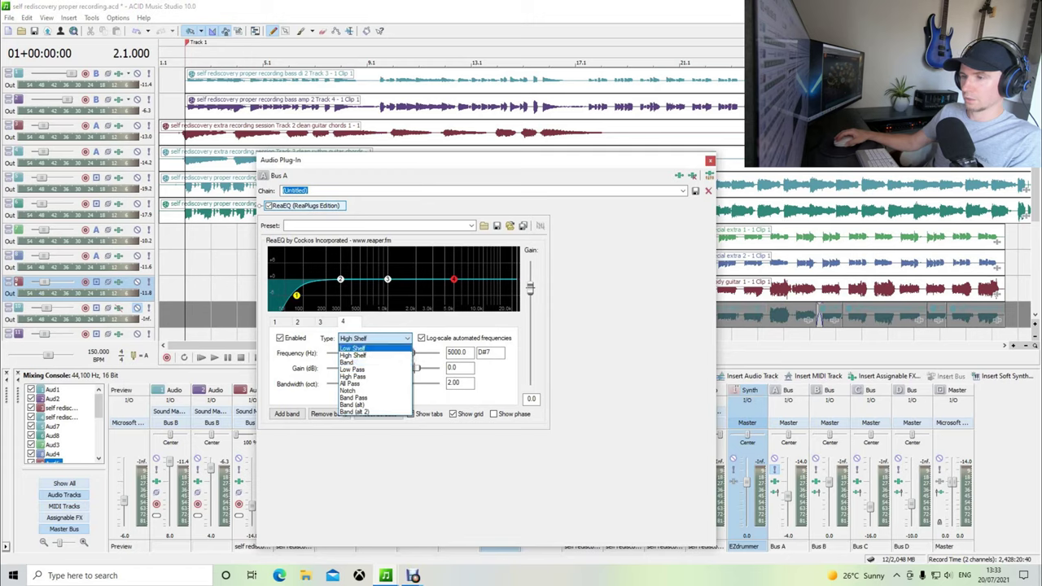
left_click(358, 370)
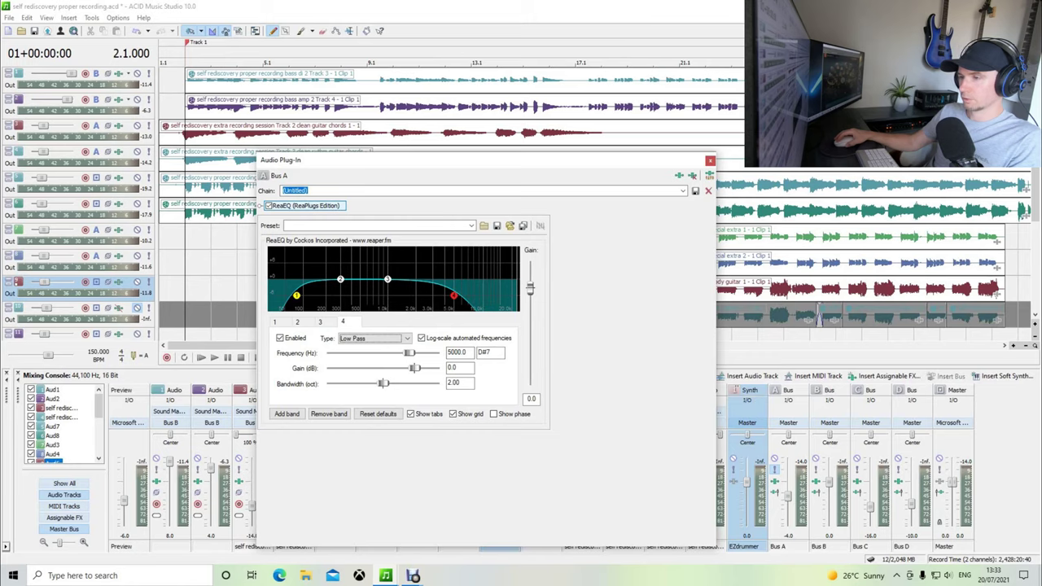
double_click(457, 352)
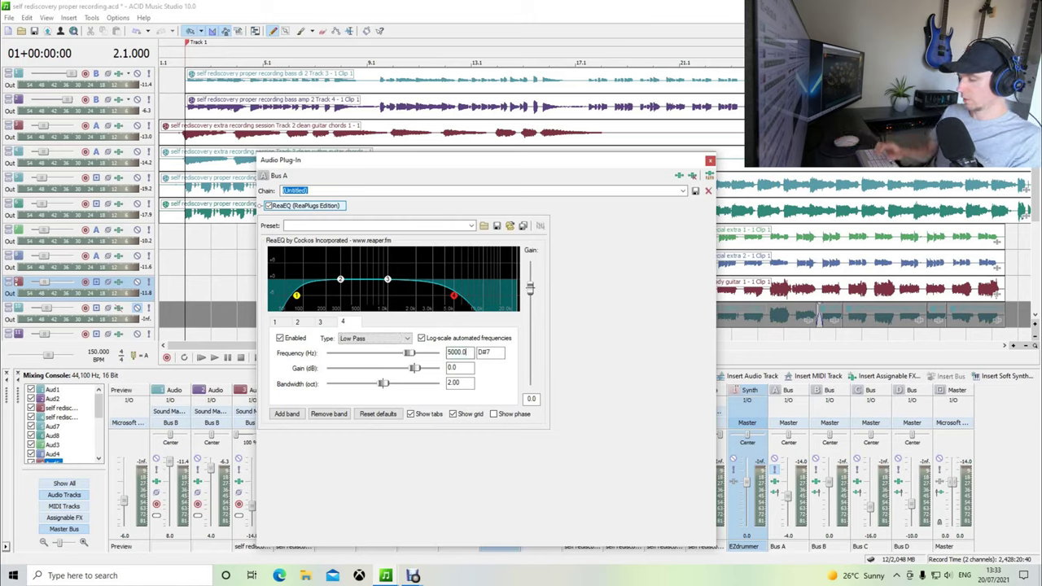
type("1")
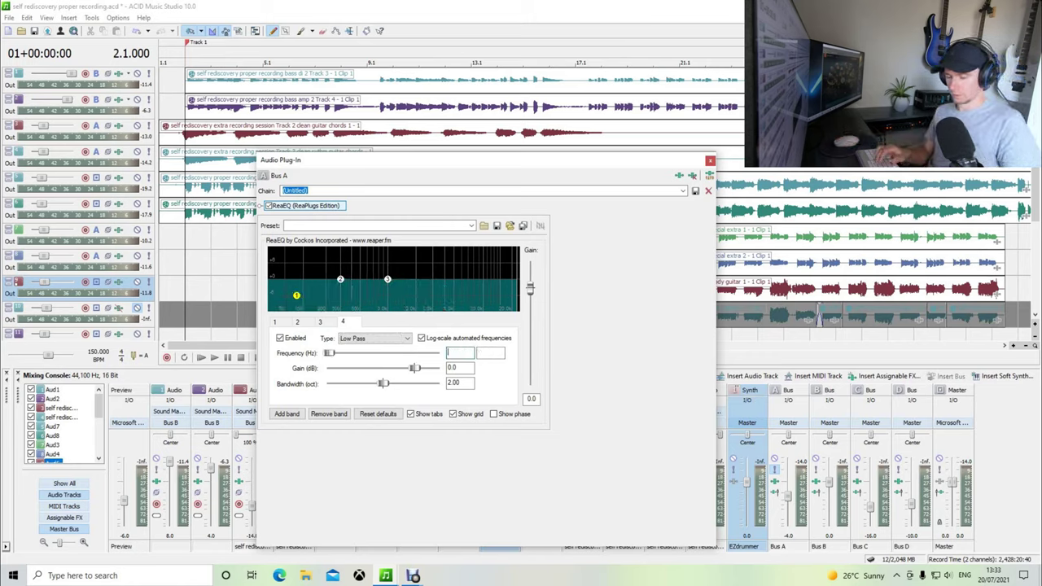
type("0000")
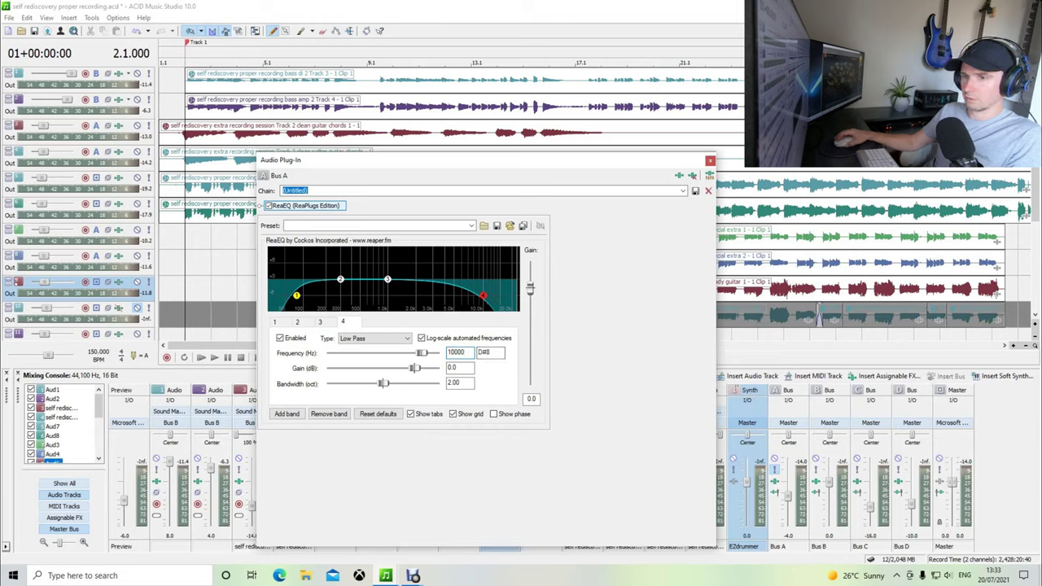
- Play Bus A while switching the low-pass band off and on again to compare the sound, and stop playback
key("space")
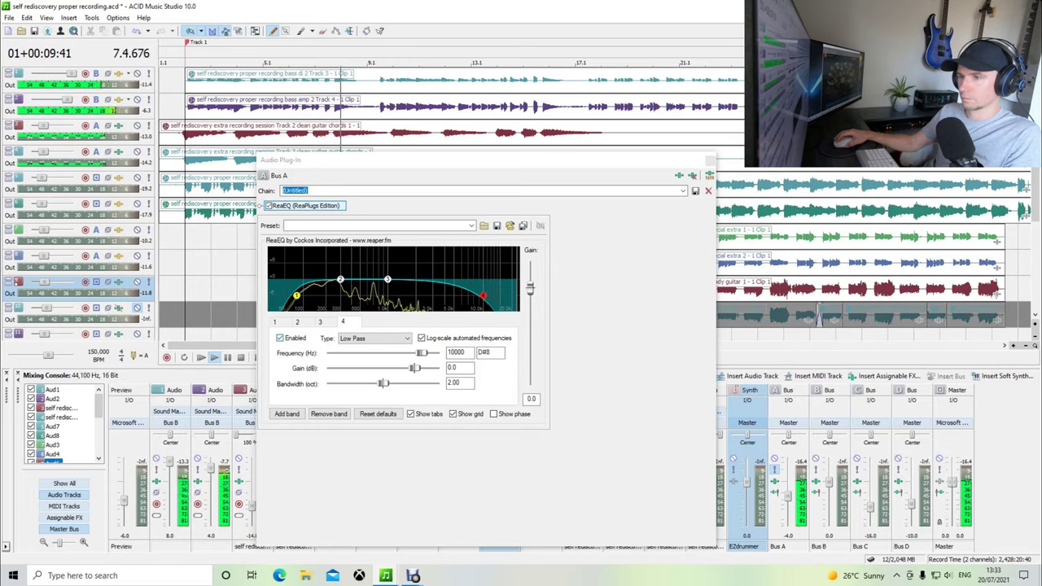
left_click(280, 338)
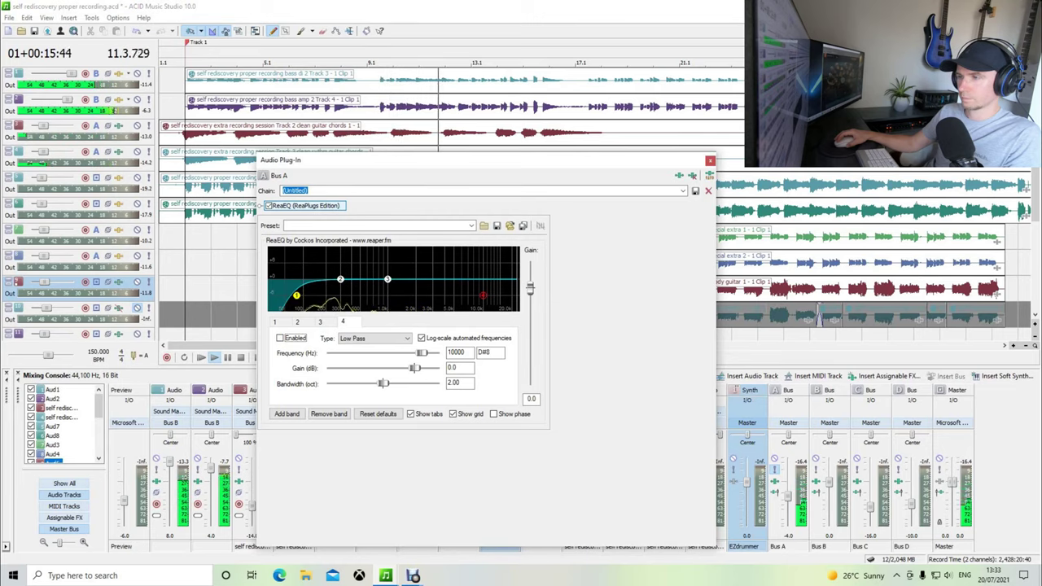
key("space")
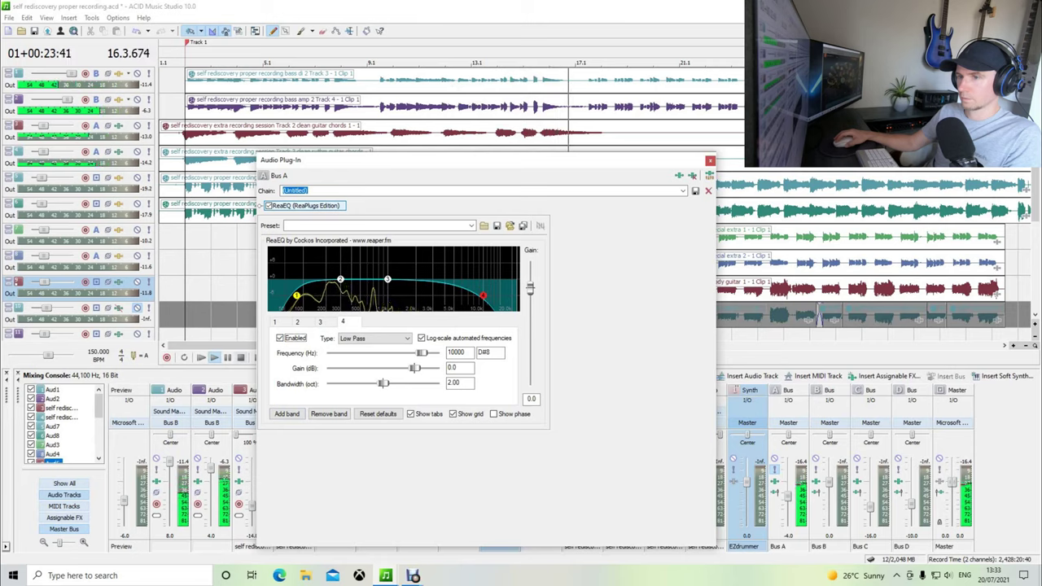
left_click(240, 358)
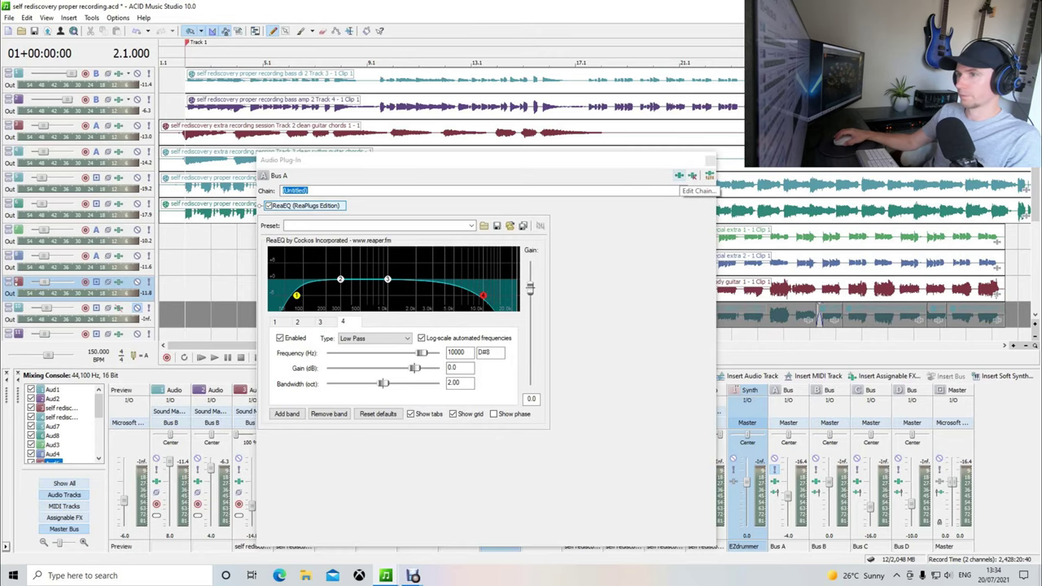
- Add the Mastering EQ plug-in to Bus A's effects chain after ReaEQ
left_click(709, 176)
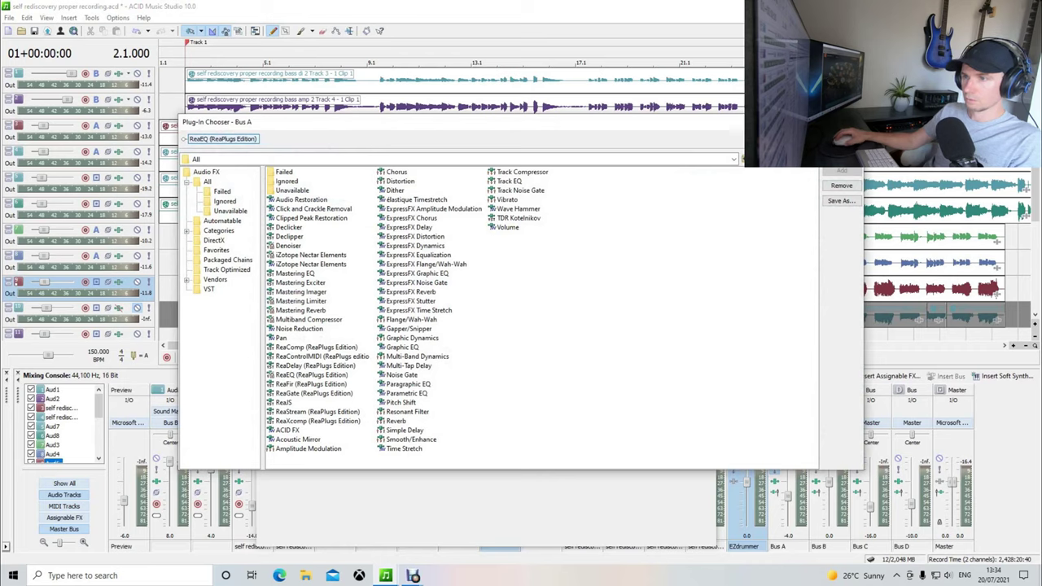
left_click(294, 274)
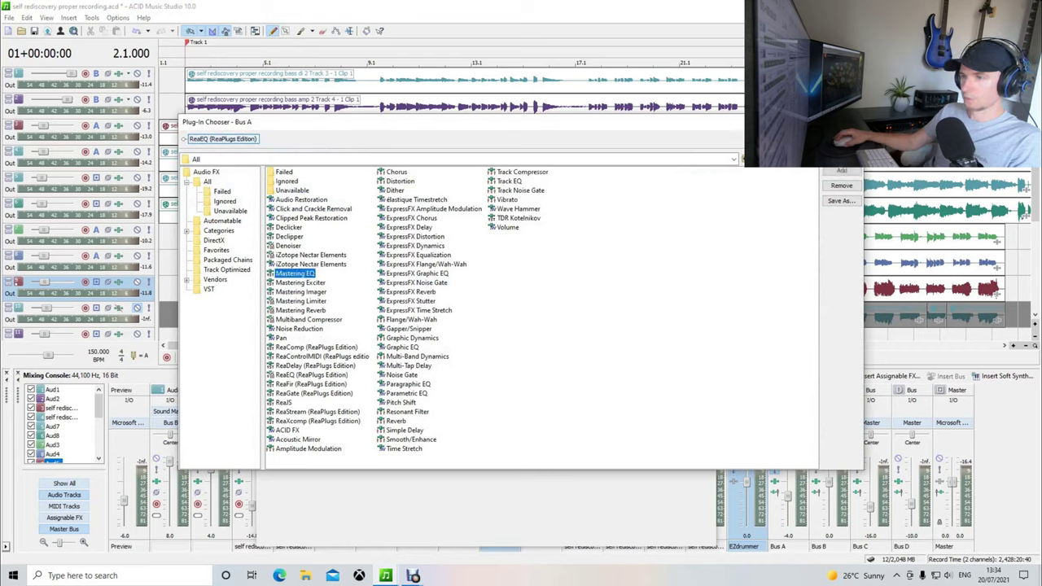
left_click(842, 171)
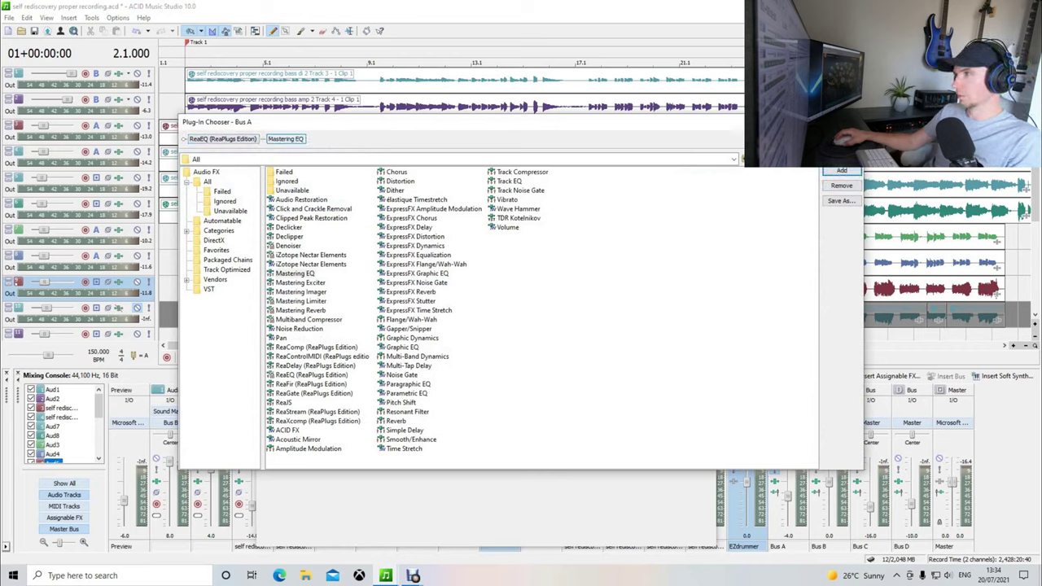
key("Return")
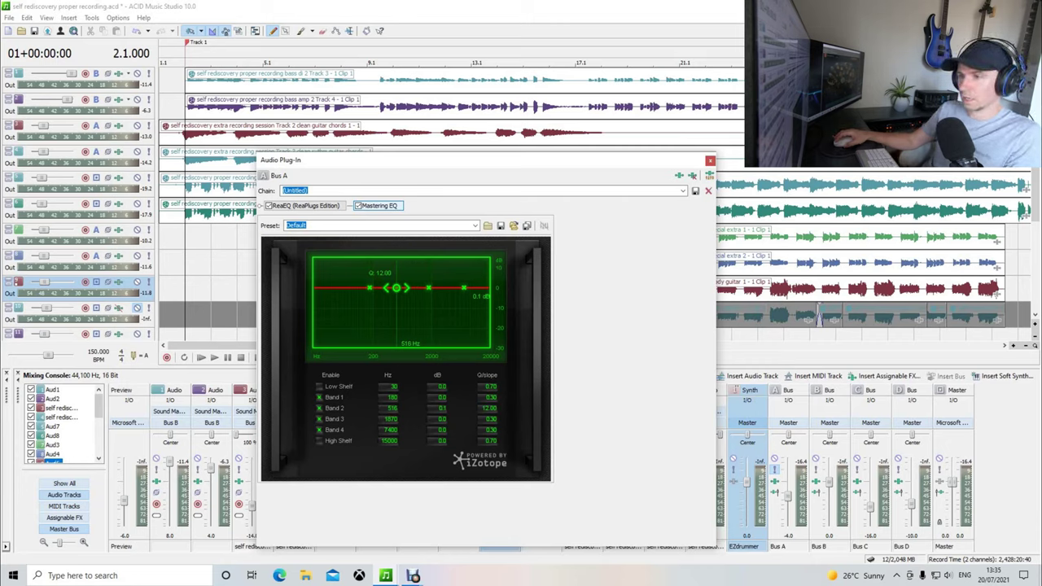
- Boost Mastering EQ band 2 to 15 dB, sweep it during playback to find the resonance, settle at 260 Hz, and stop playback
left_click_drag(397, 288, 397, 259)
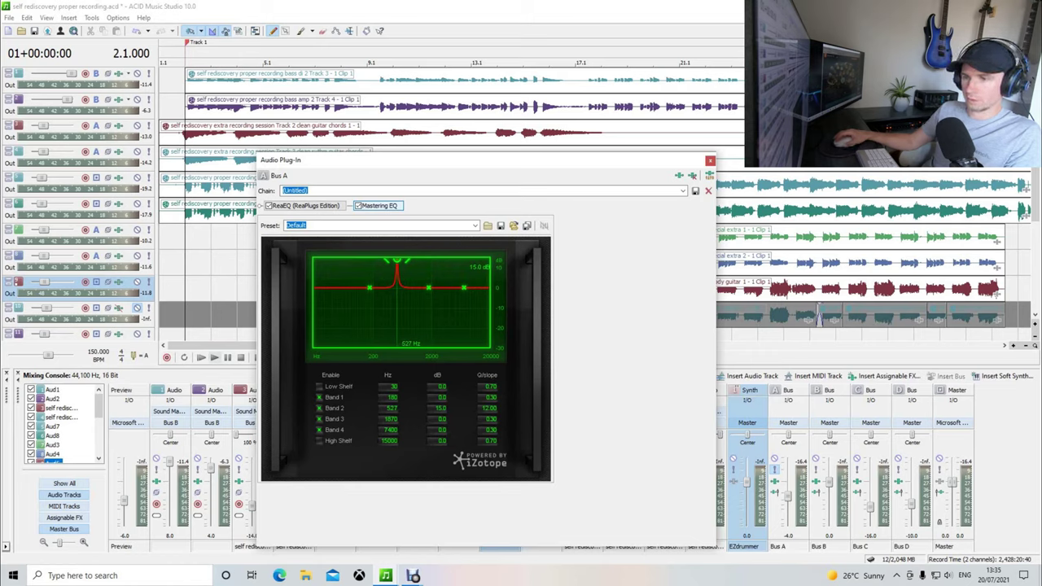
left_click(214, 358)
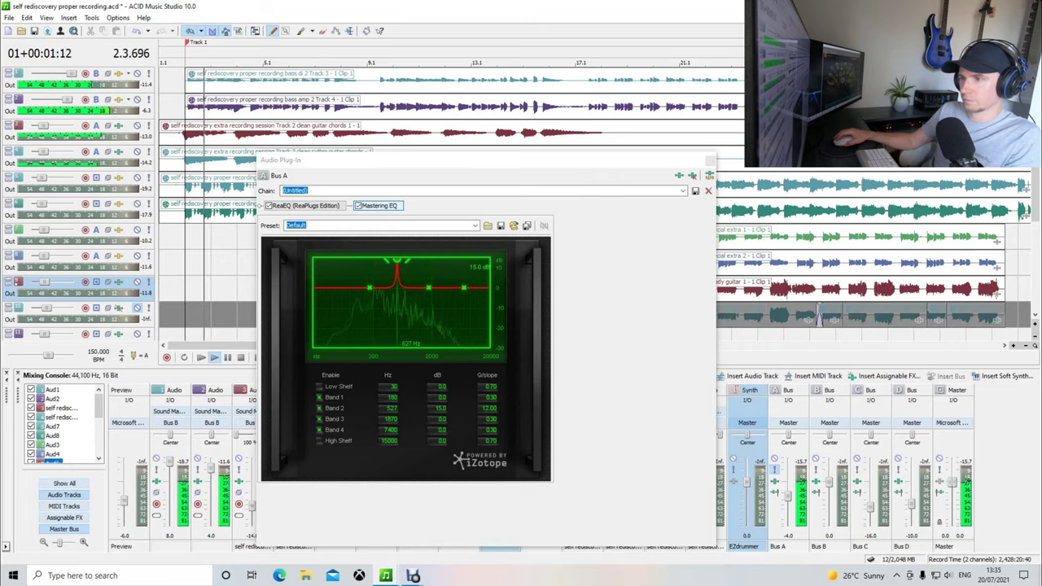
left_click_drag(397, 260, 379, 260)
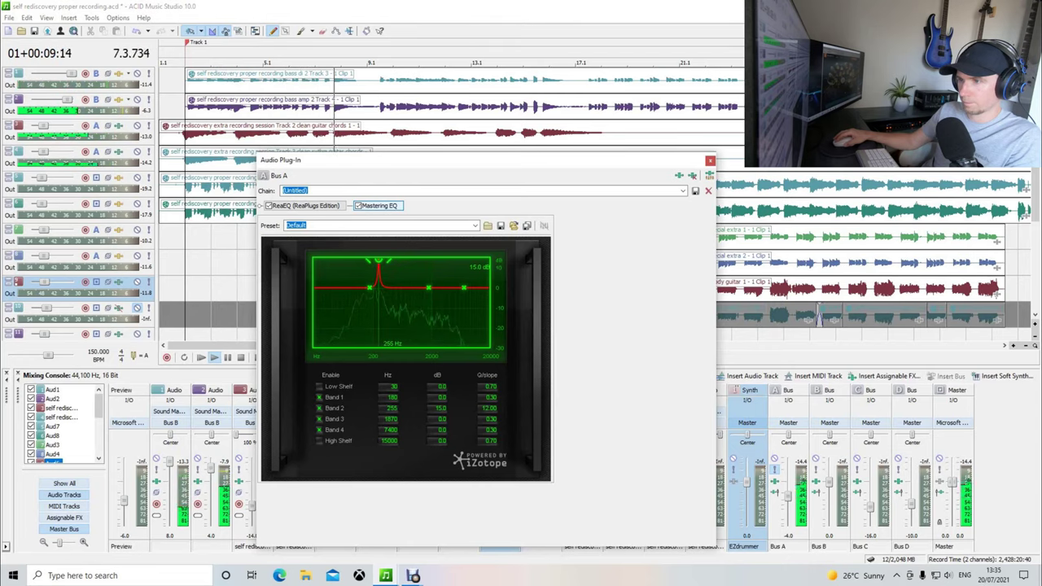
mouse_move(374, 259)
left_mouse_down()
mouse_move(361, 259)
mouse_move(375, 259)
left_mouse_up()
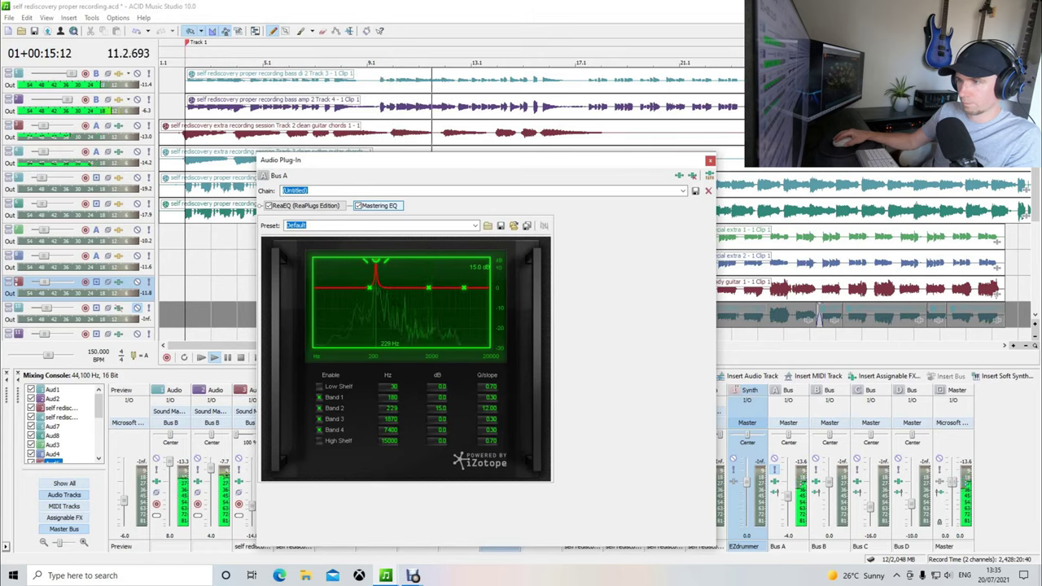
left_click_drag(376, 259, 380, 259)
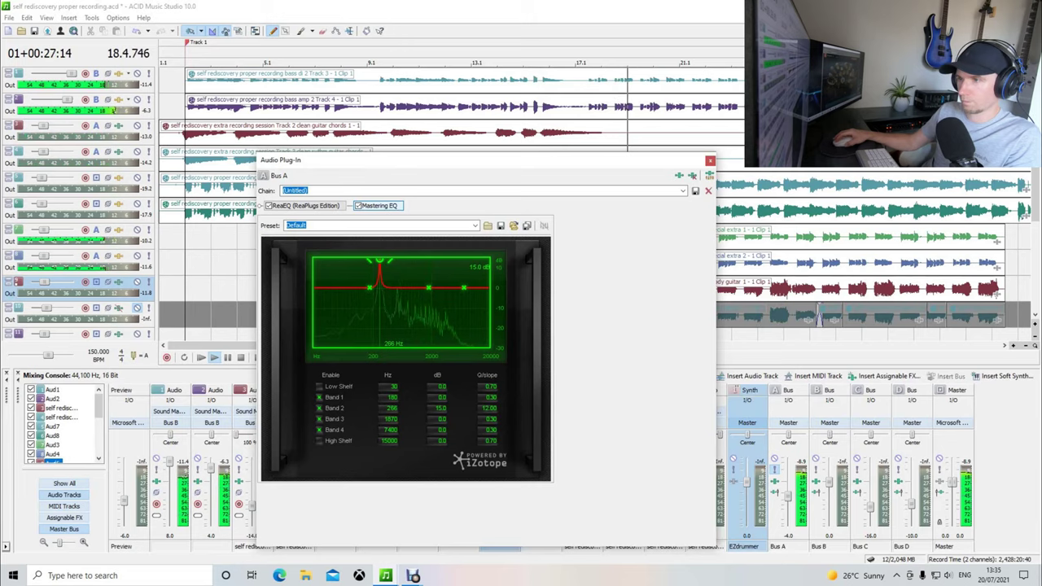
key("space")
key("space")
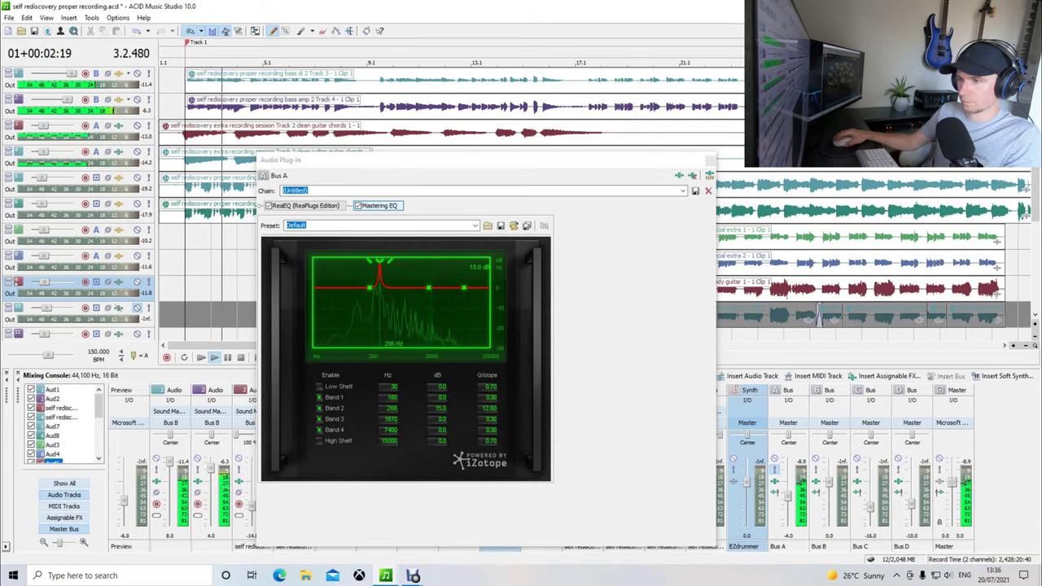
left_click_drag(378, 261, 452, 260)
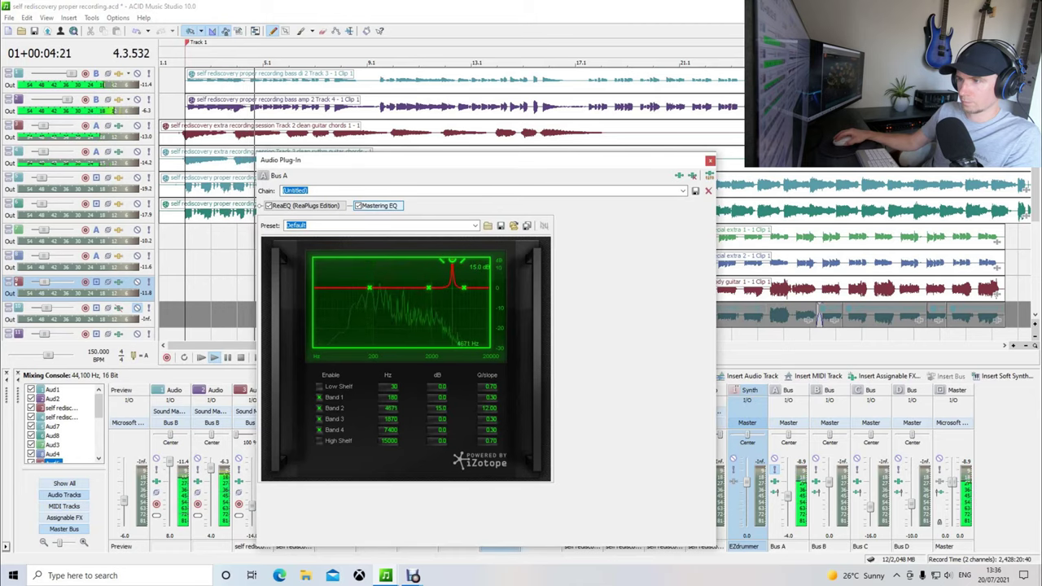
left_click_drag(387, 260, 380, 261)
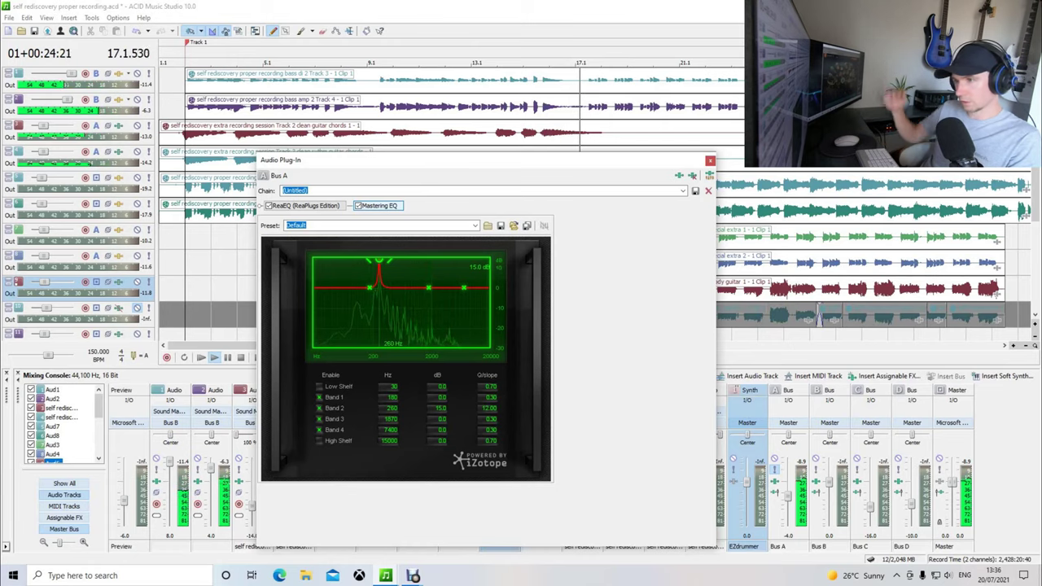
key("space")
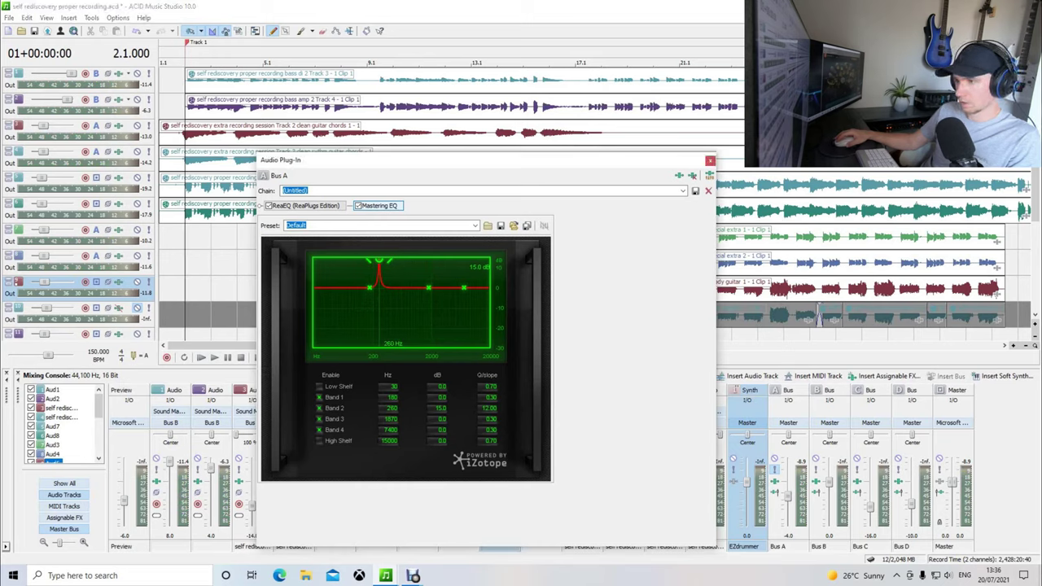
- Set the gain of Mastering EQ band 2 to -5 dB
left_click(437, 408)
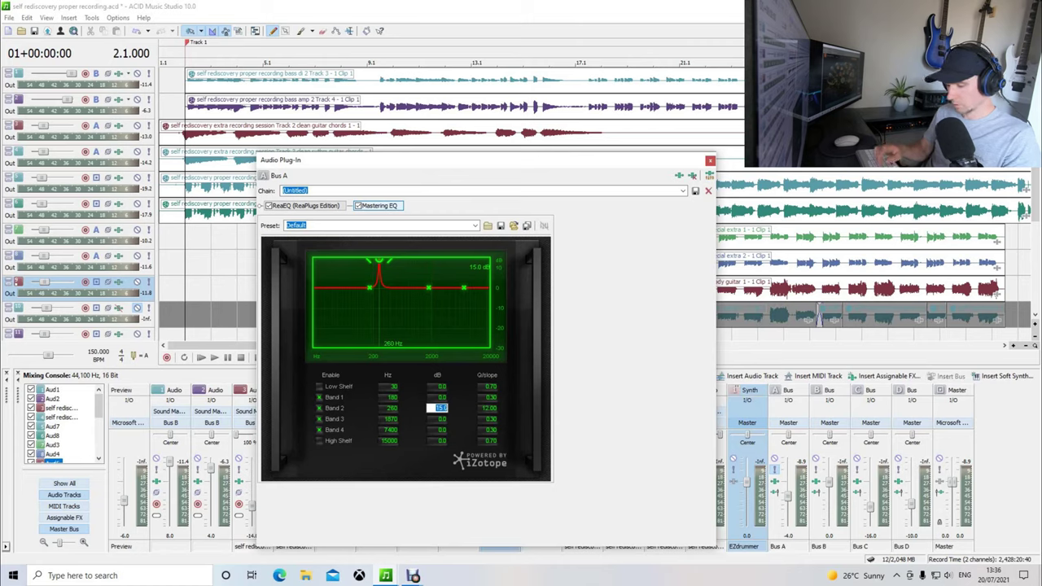
type("0")
key("Return")
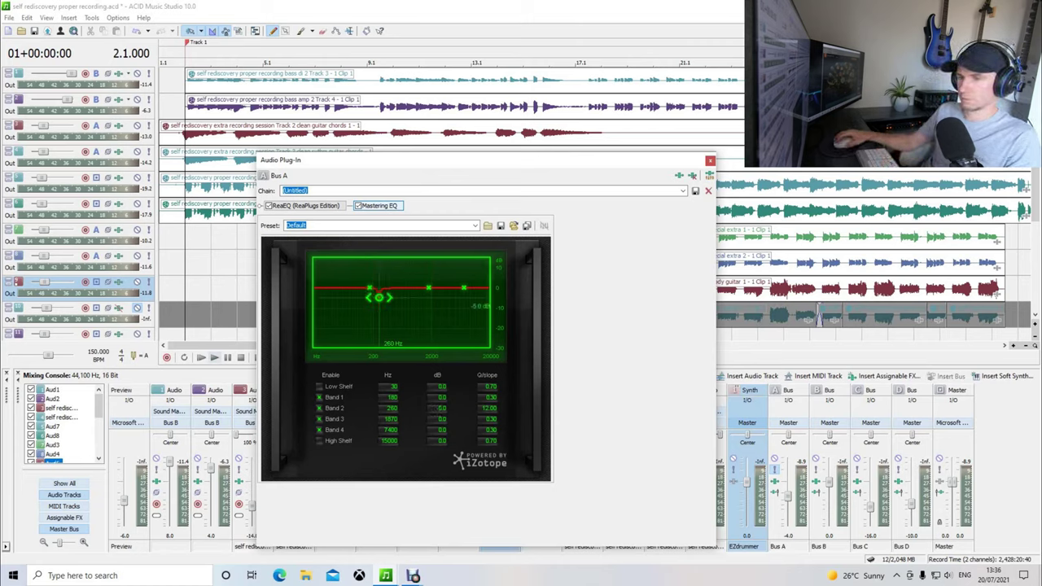
- Play Bus A while switching the Mastering EQ off and on again to compare the sound, and stop playback
left_click(214, 358)
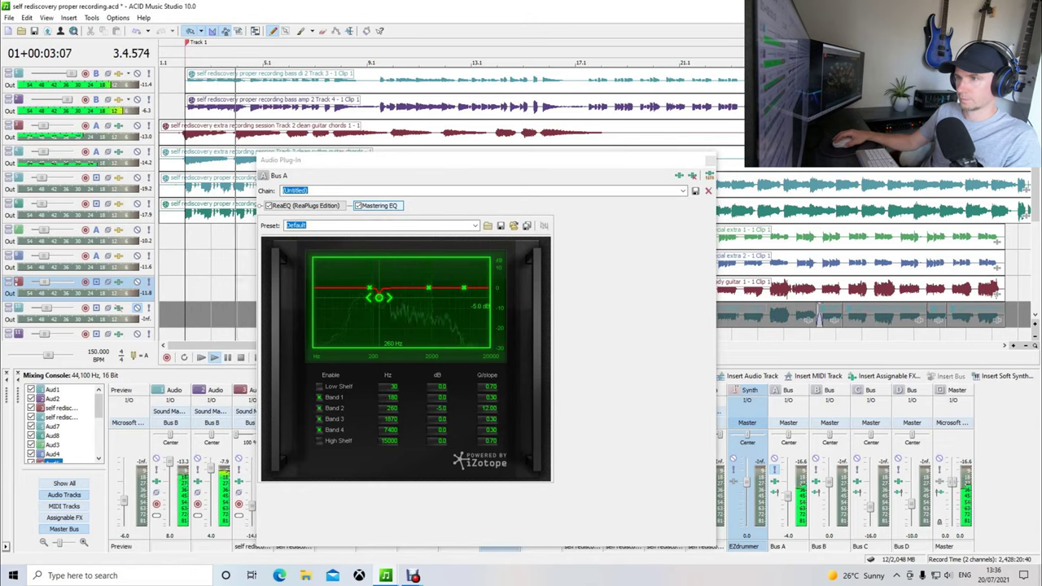
left_click(357, 205)
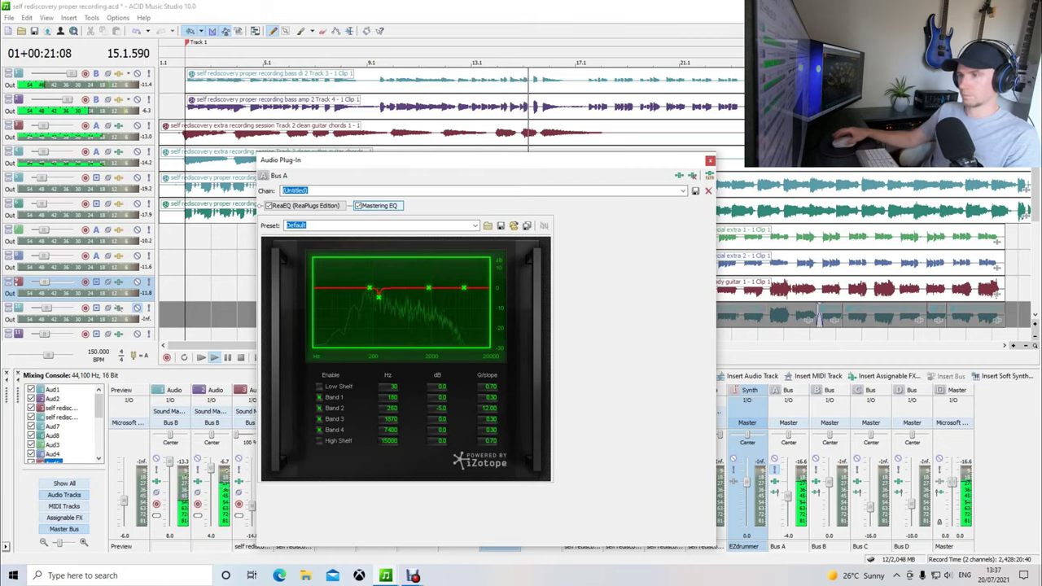
key("space")
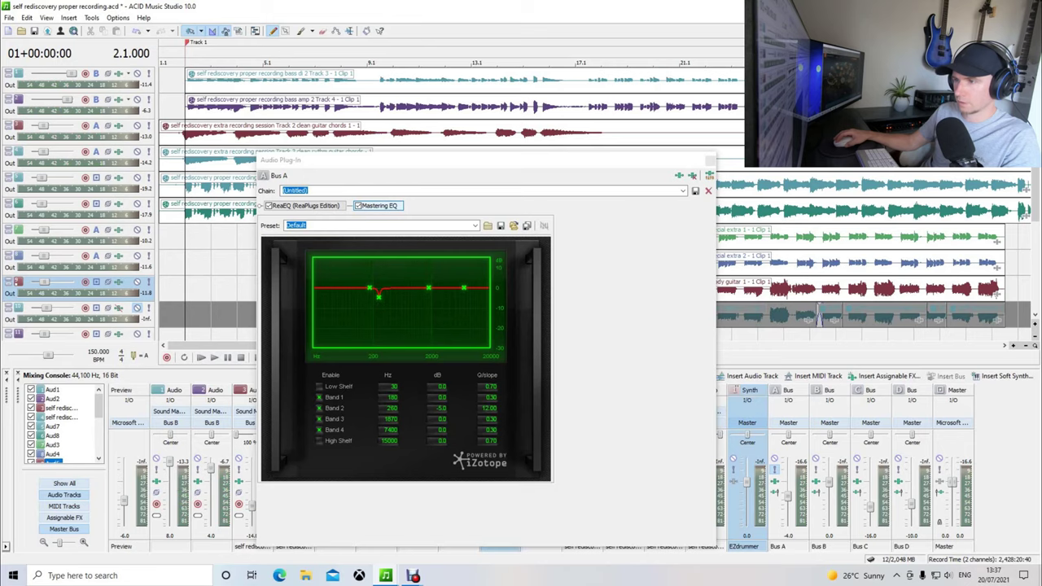
- Boost Mastering EQ band 3 to 15 dB with a Q of 12, sweep it during playback to settle at 682 Hz, and stop playback
left_click_drag(430, 288, 433, 265)
scroll(429, 289, "up", 5)
key("space")
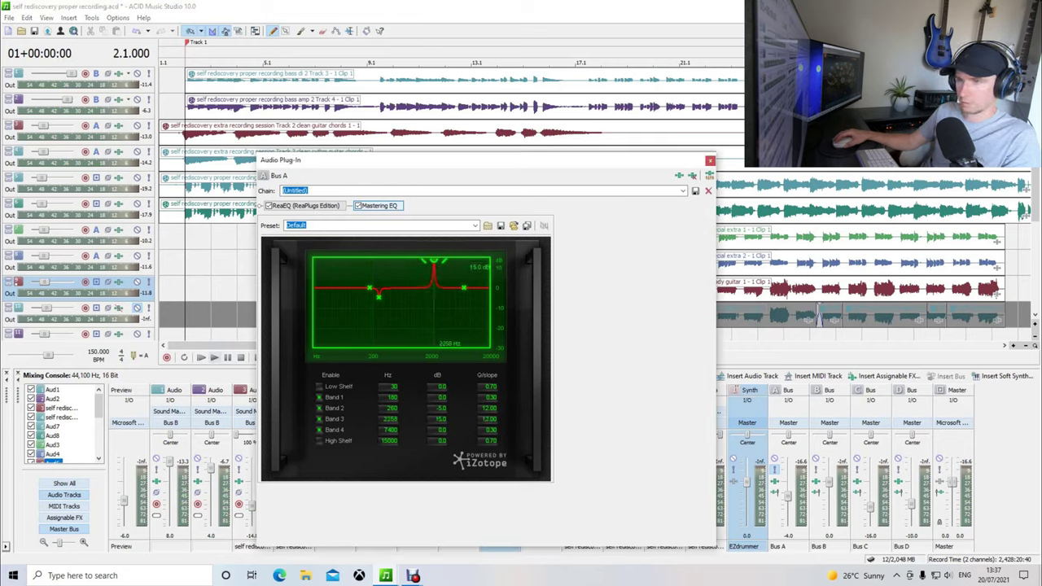
left_click_drag(434, 264, 403, 261)
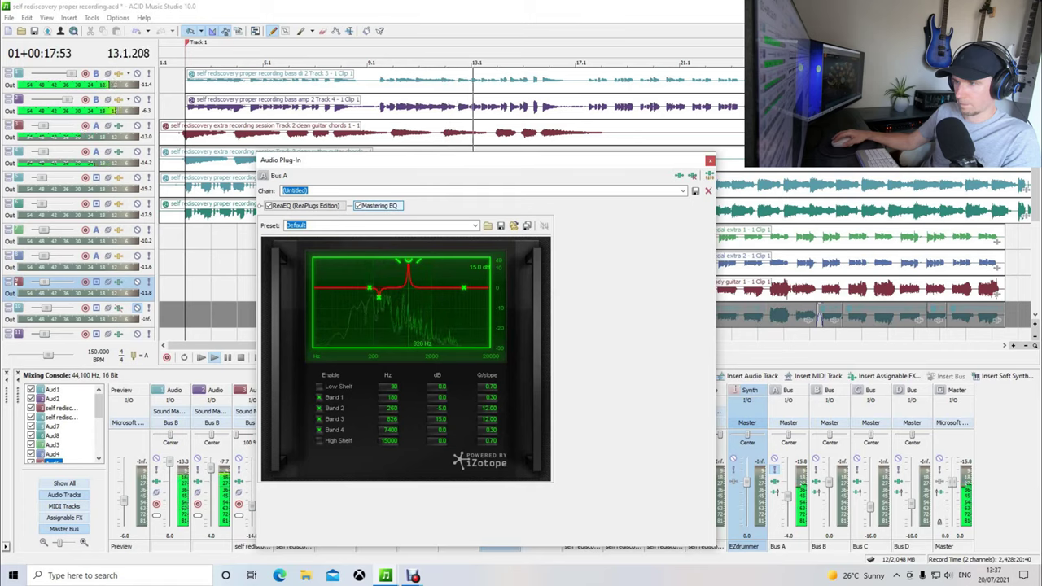
left_click_drag(409, 260, 382, 261)
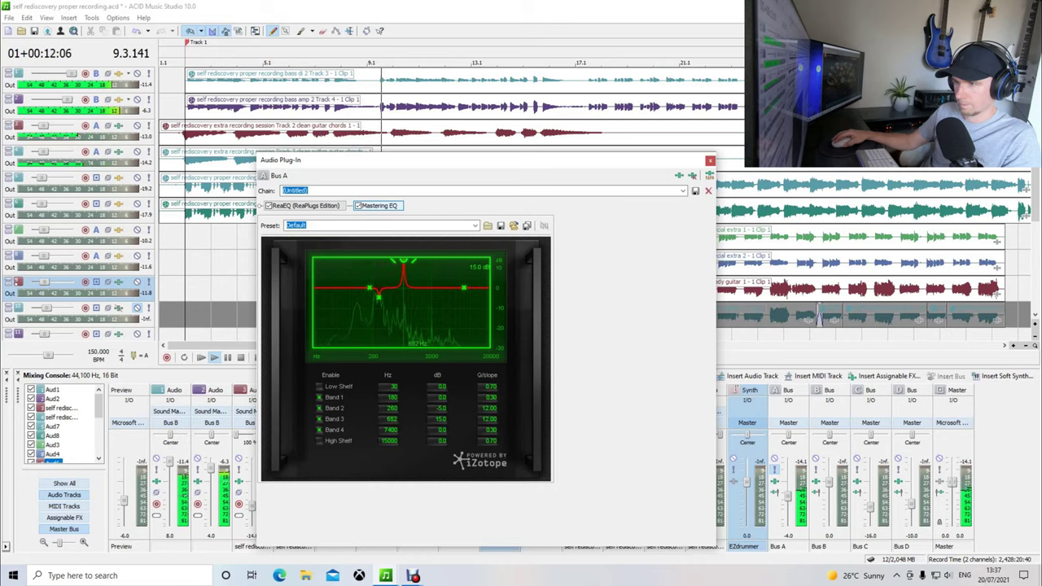
mouse_move(386, 261)
left_mouse_down()
mouse_move(465, 260)
mouse_move(374, 261)
mouse_move(403, 261)
left_mouse_up()
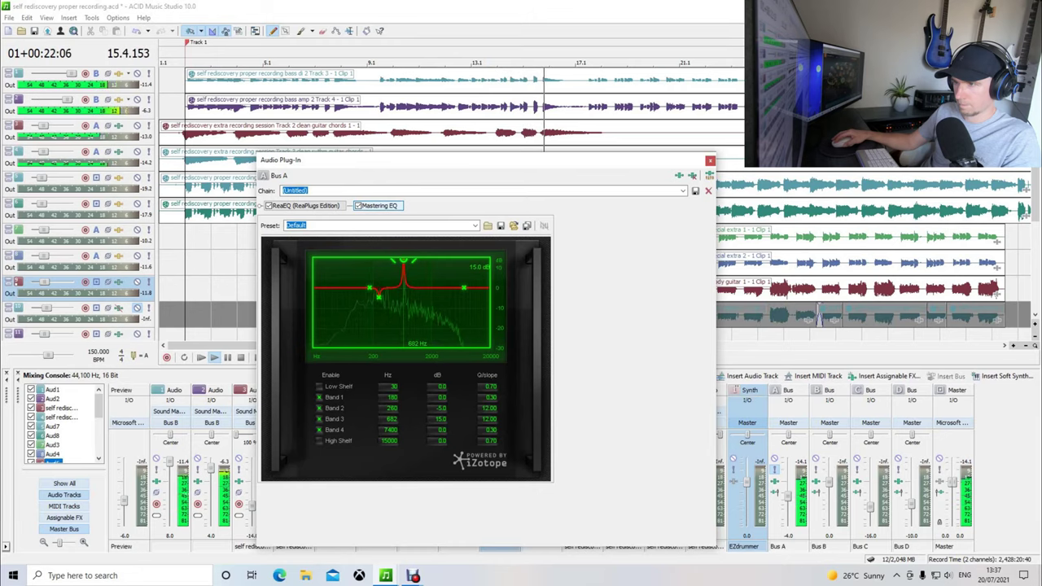
left_click(184, 244)
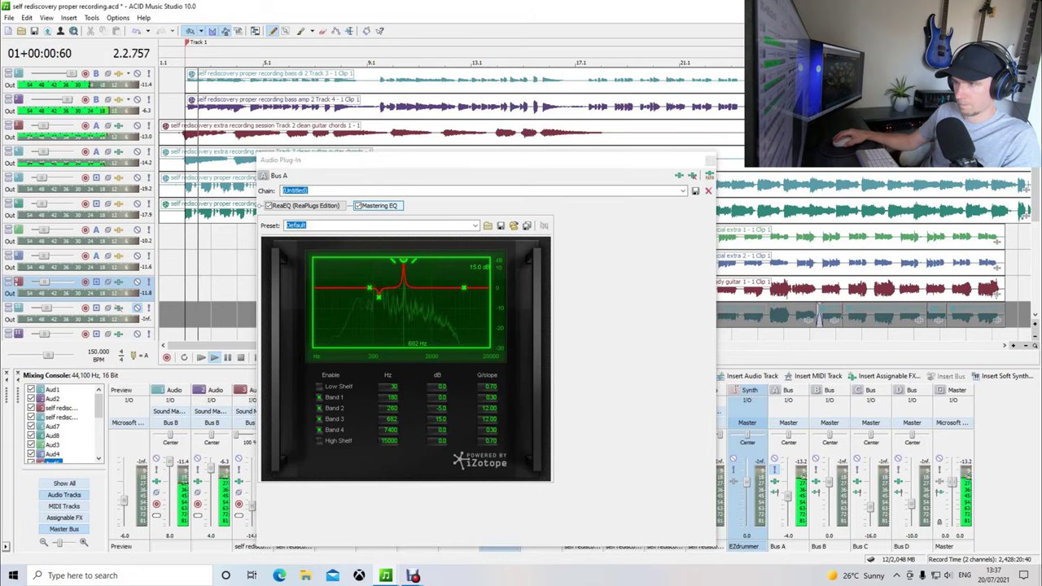
left_click_drag(404, 260, 404, 261)
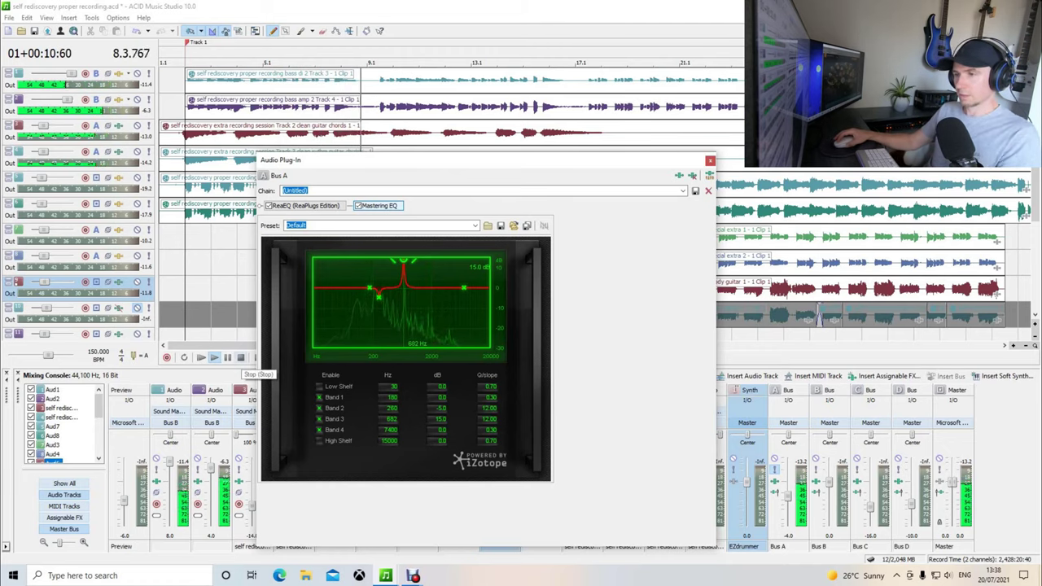
left_click(241, 358)
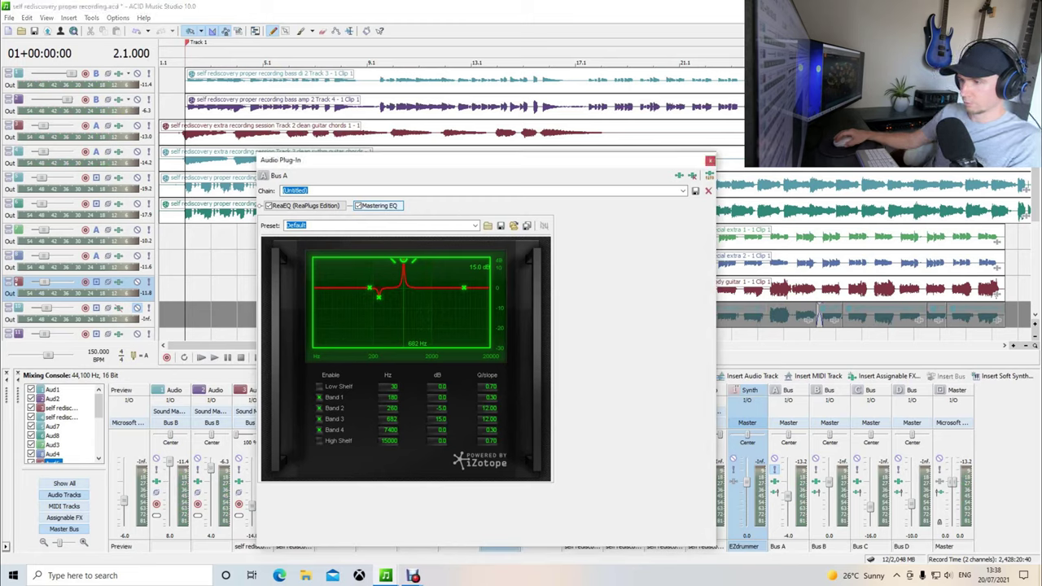
- Set the gain of Mastering EQ band 3 to -5 dB and play Bus A briefly to hear the cut
double_click(437, 418)
type("-5")
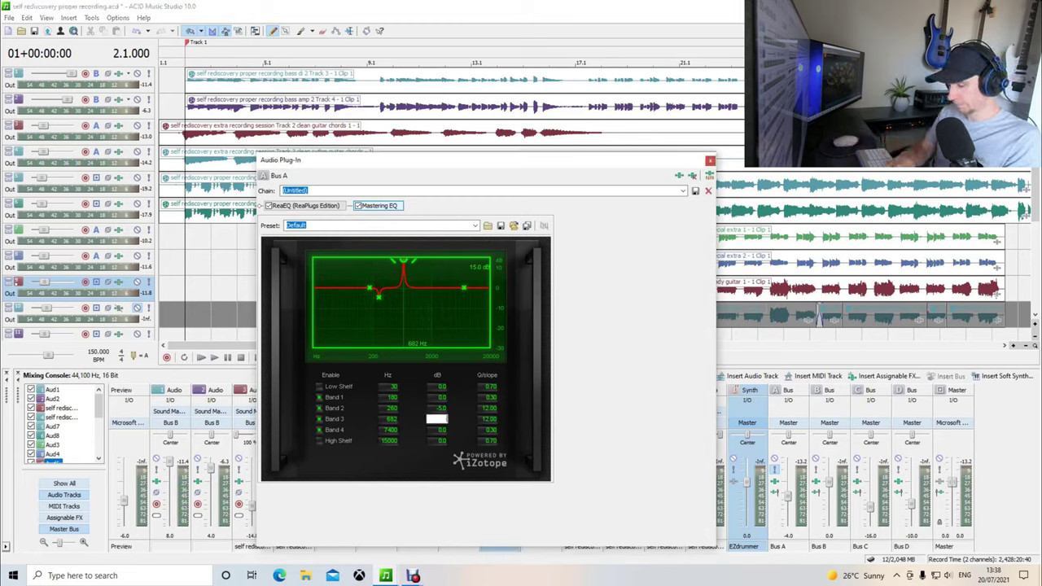
key("Return")
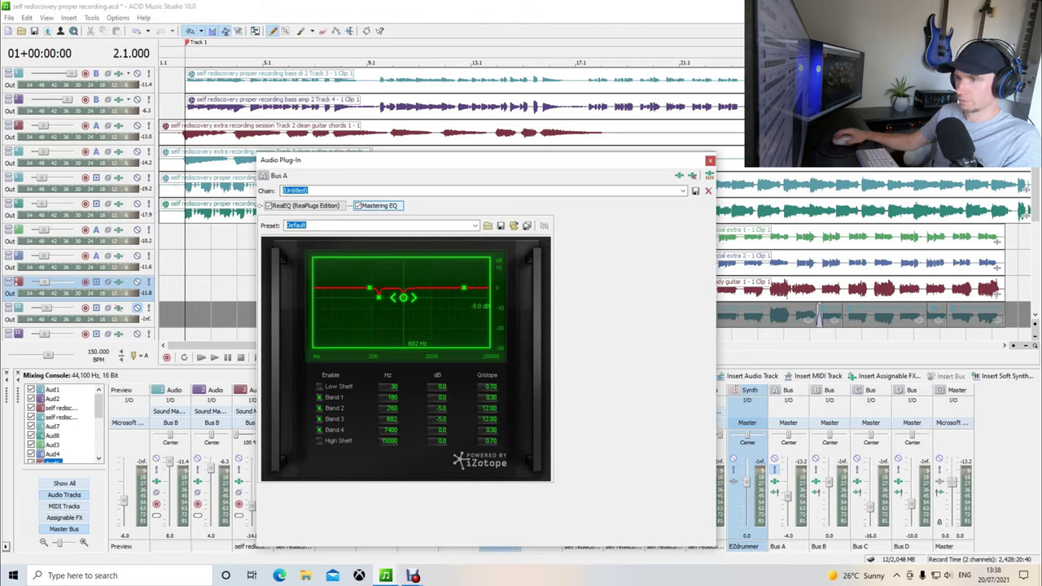
key("space")
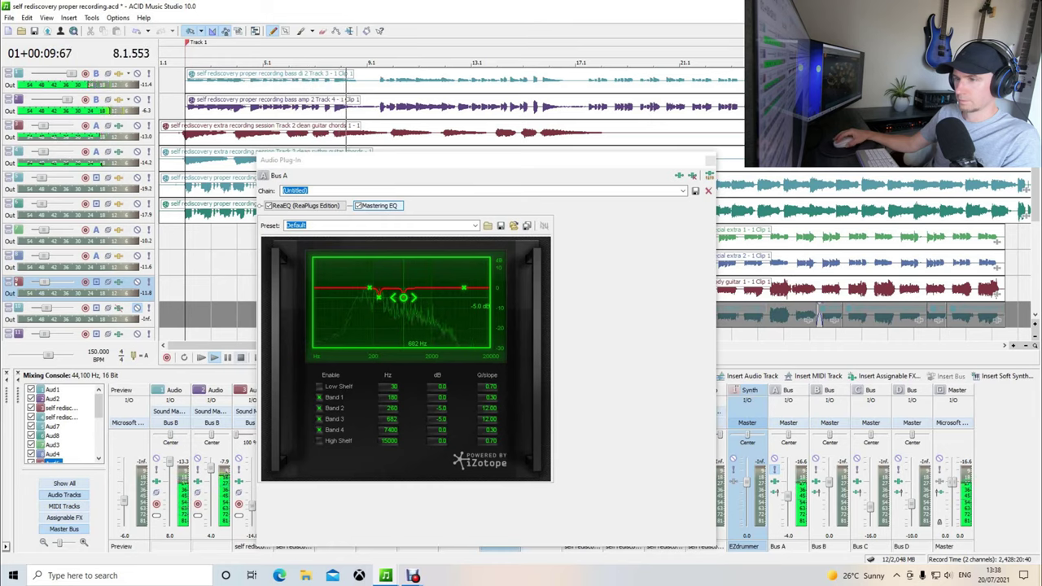
key("space")
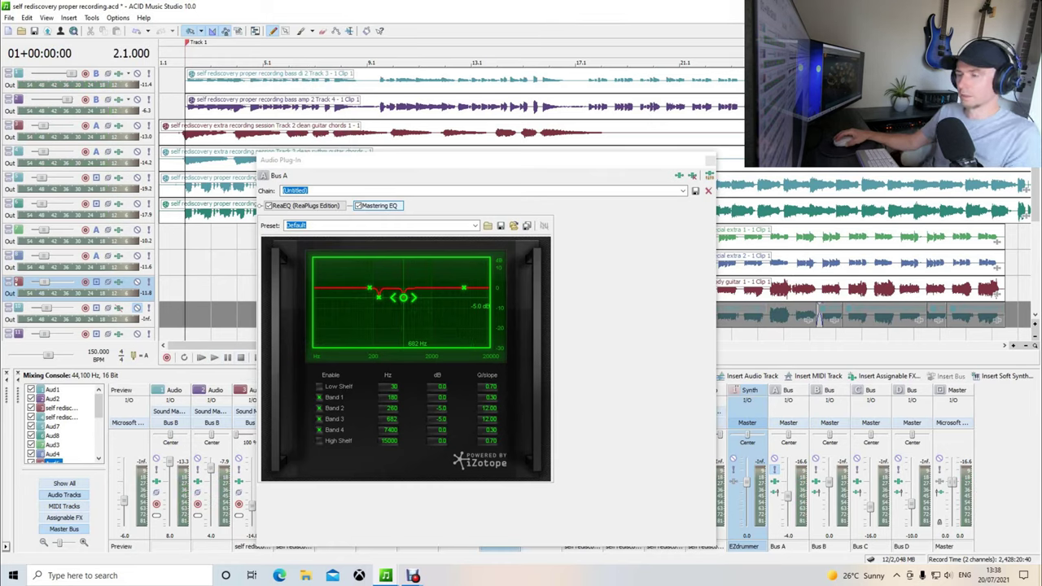
- Boost Mastering EQ band 4 to 15 dB with a Q of 12 and sweep it to 2073 Hz during playback
left_click_drag(464, 288, 465, 287)
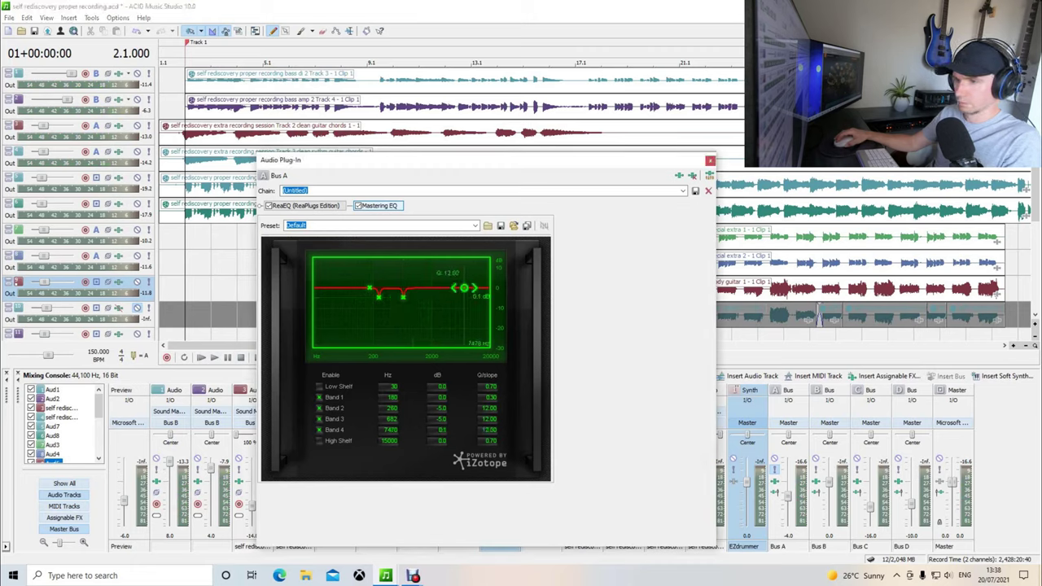
key("space")
left_click_drag(464, 288, 436, 261)
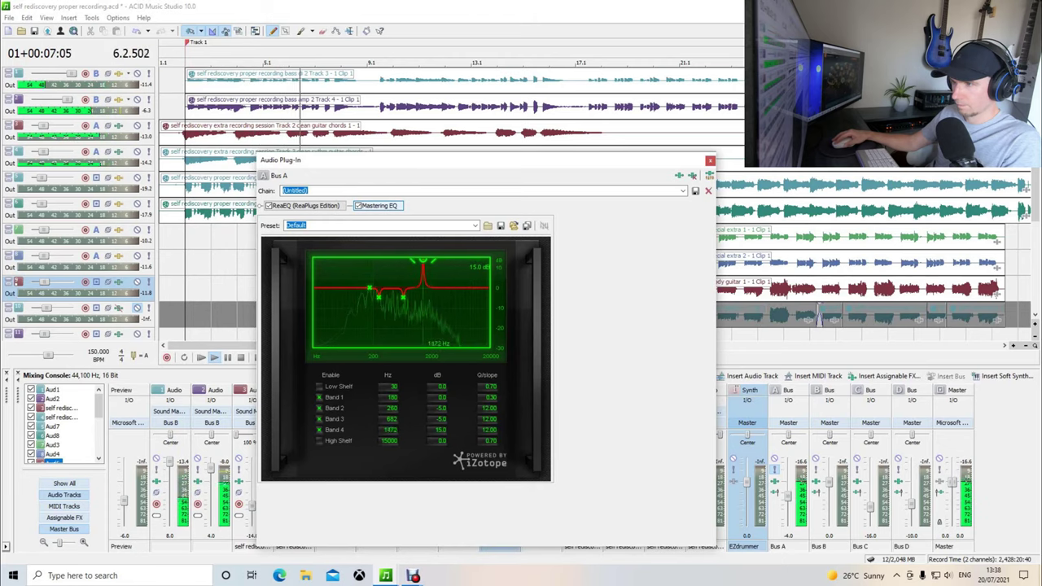
left_click_drag(436, 262, 450, 261)
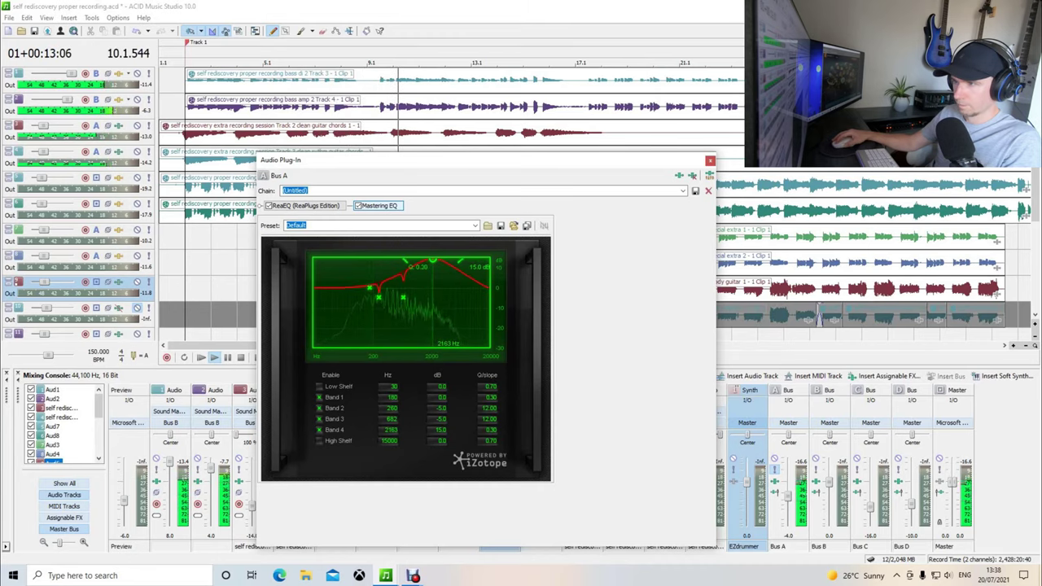
scroll(432, 261, "down", 1)
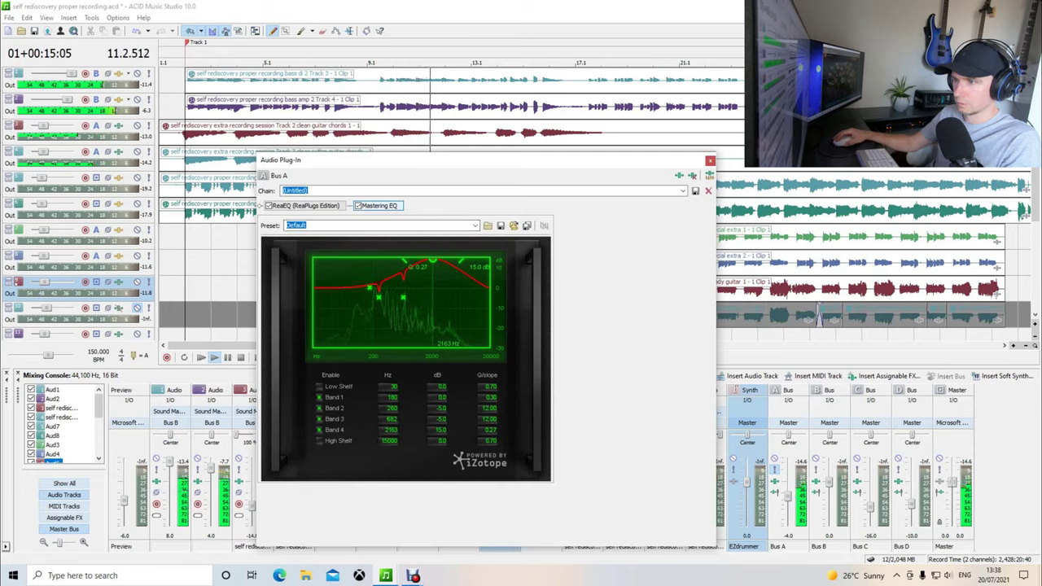
scroll(433, 261, "up", 10)
mouse_move(432, 261)
left_mouse_down()
mouse_move(422, 263)
mouse_move(444, 261)
mouse_move(424, 261)
left_mouse_up()
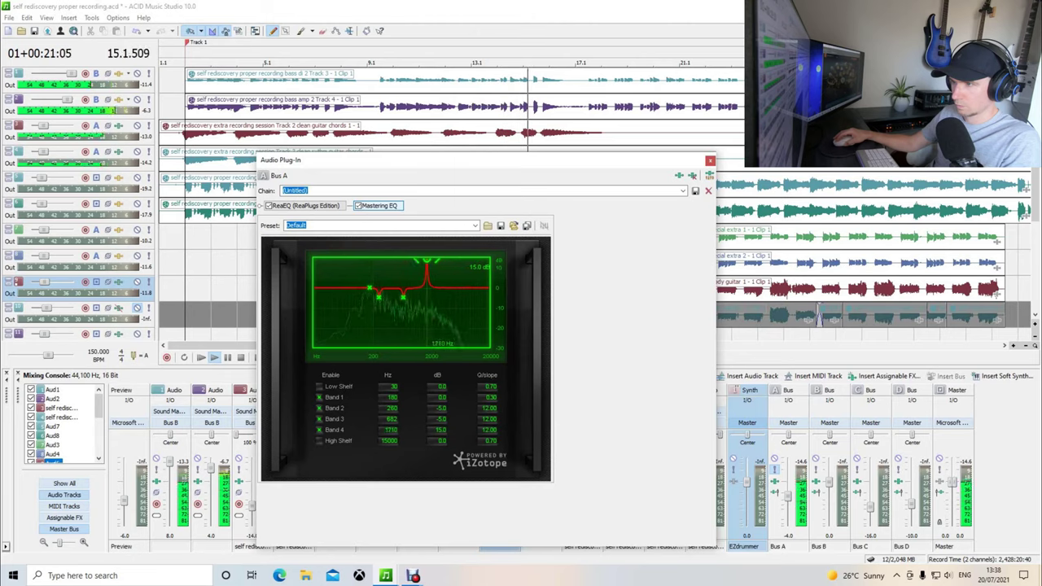
left_click_drag(418, 261, 431, 261)
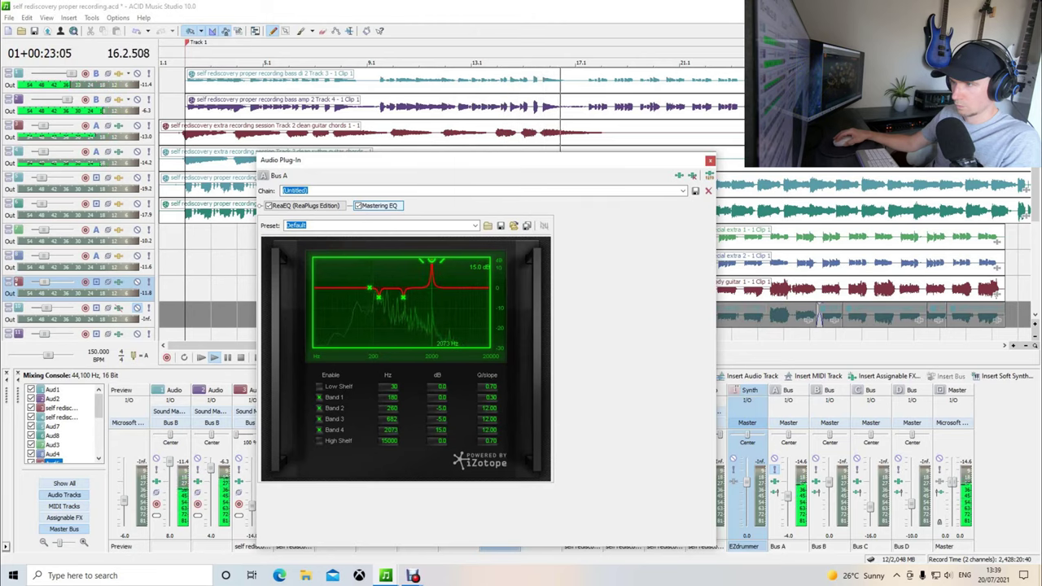
- Replay Bus A while sweeping Mastering EQ band 4, settle it at 2029 Hz, and stop playback
key("space")
key("space")
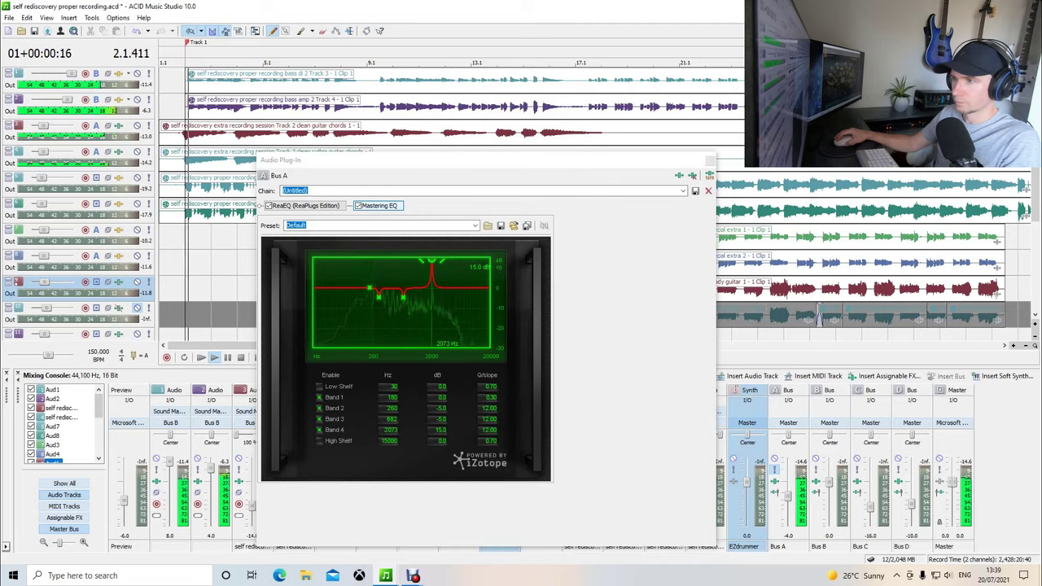
left_click_drag(431, 262, 405, 262)
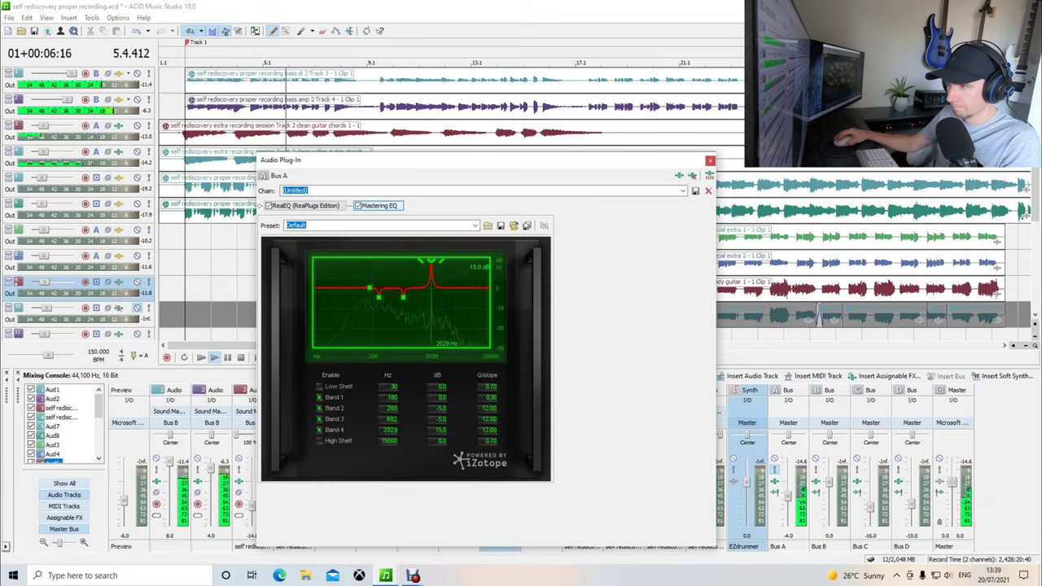
key("space")
key("space")
left_click(432, 261)
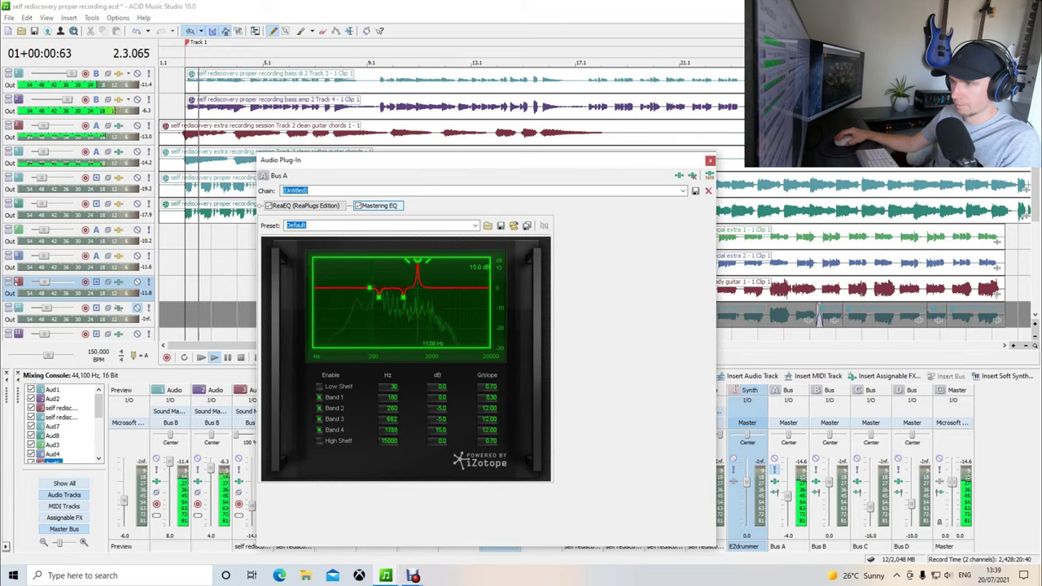
mouse_move(432, 261)
left_mouse_down()
mouse_move(339, 262)
mouse_move(431, 262)
left_mouse_up()
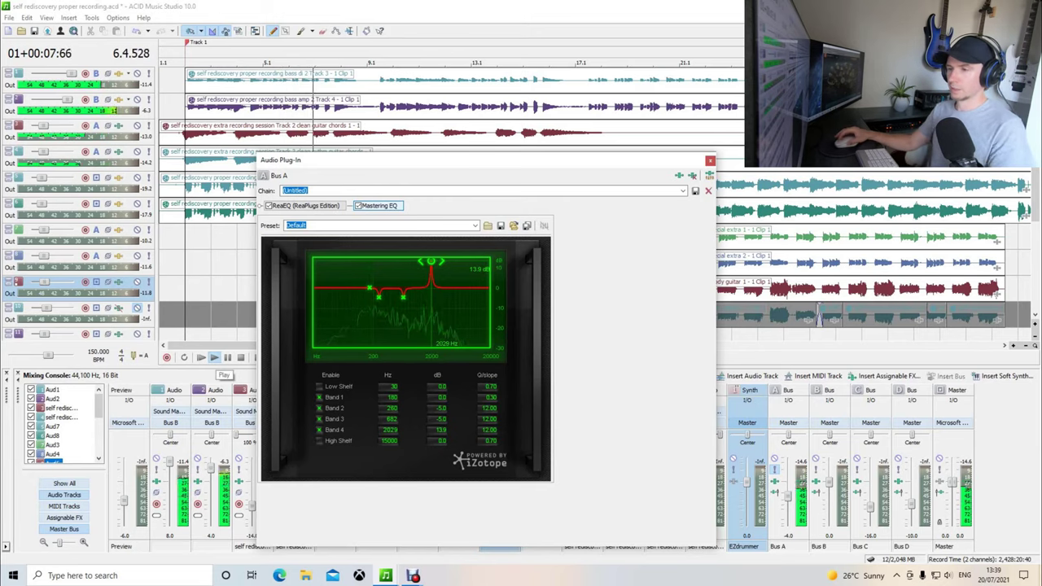
left_click(240, 358)
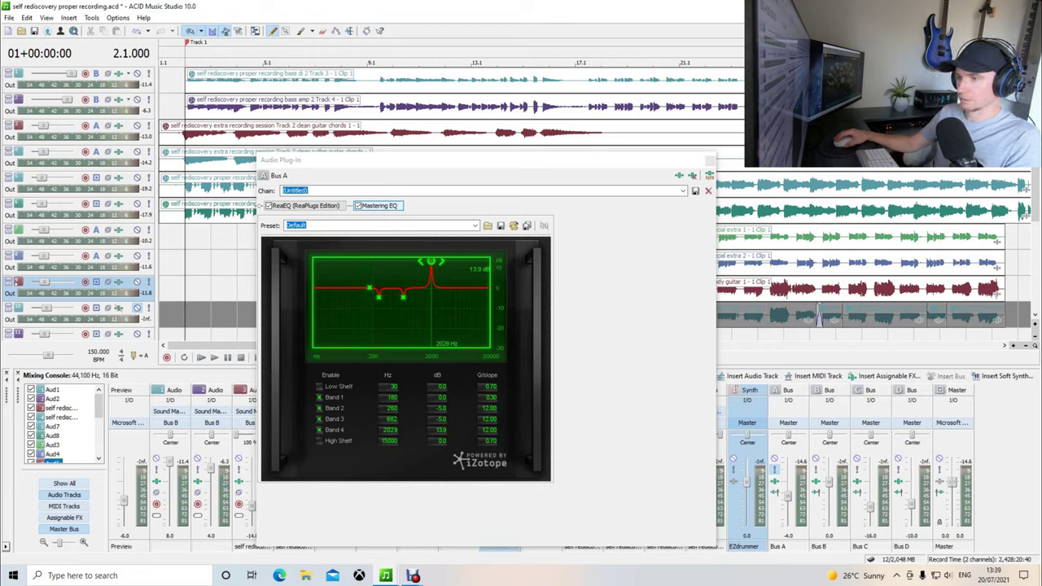
- Set the gain of Mastering EQ band 4 to -5 dB
left_click(441, 430)
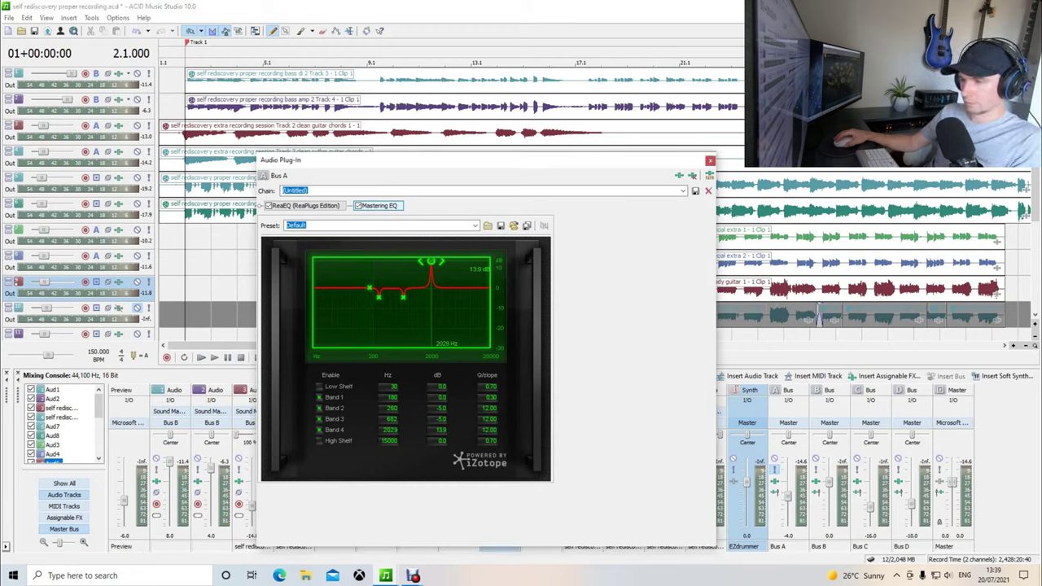
left_click(440, 429)
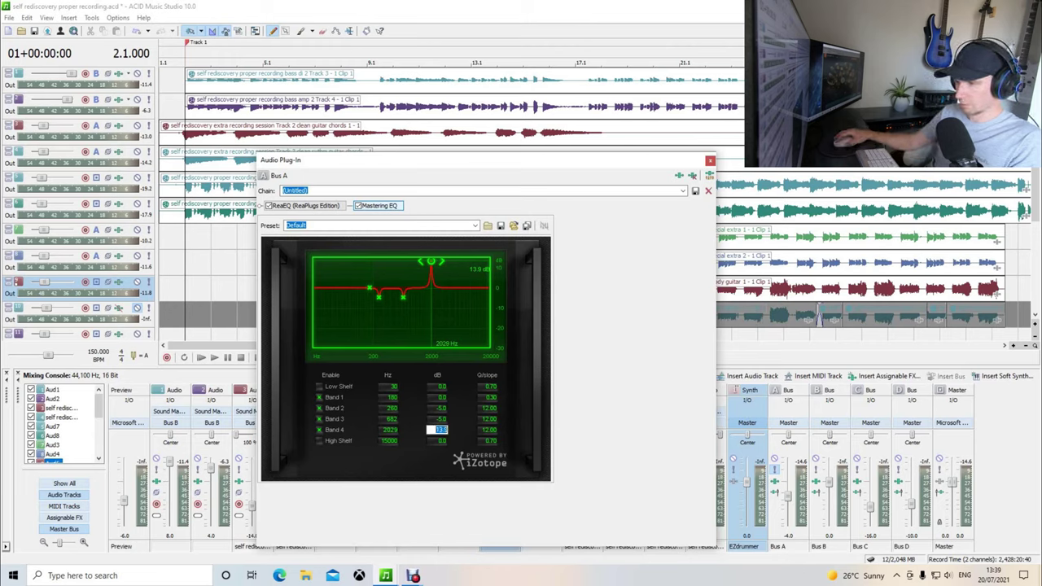
type("-5")
key("Return")
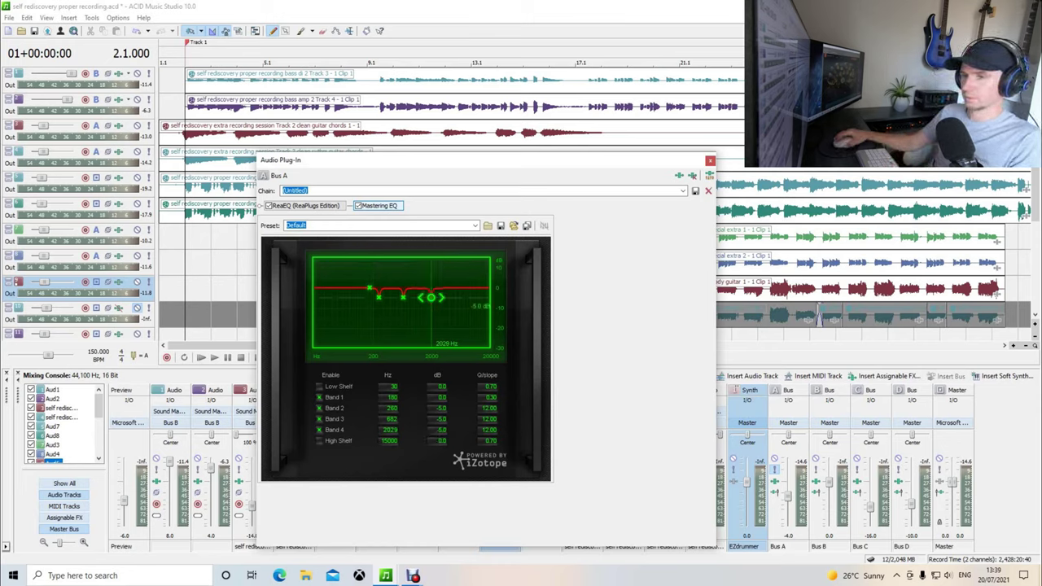
- Play Bus A to hear the three cuts, play the full mix for comparison, and stop playback
key("space")
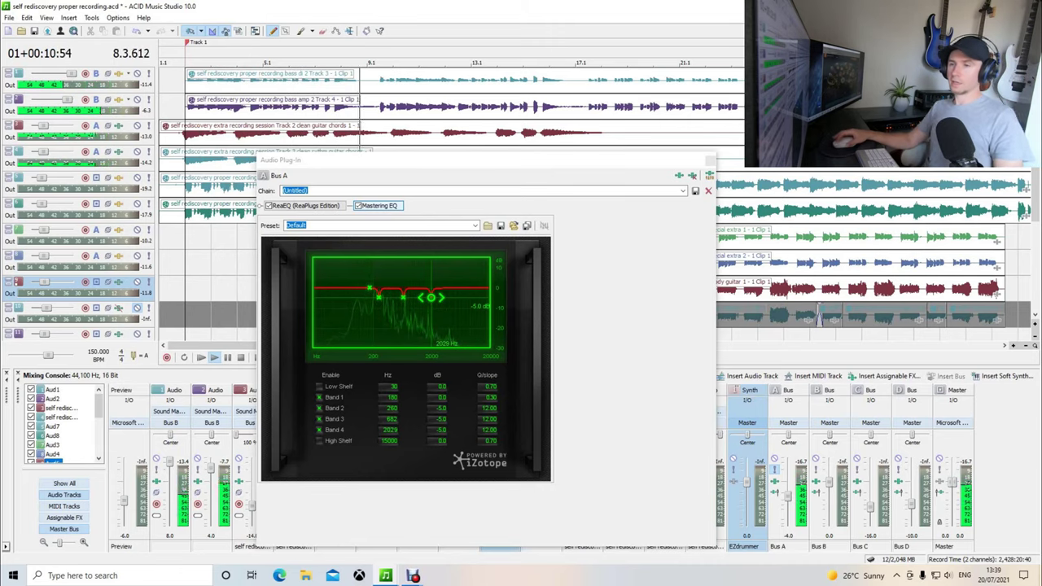
left_click(241, 358)
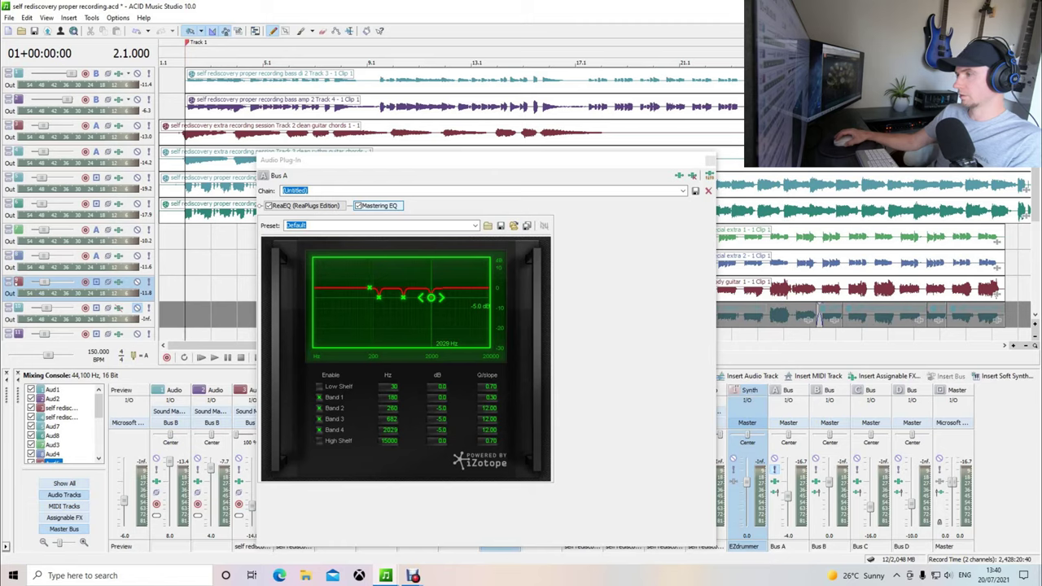
key("space")
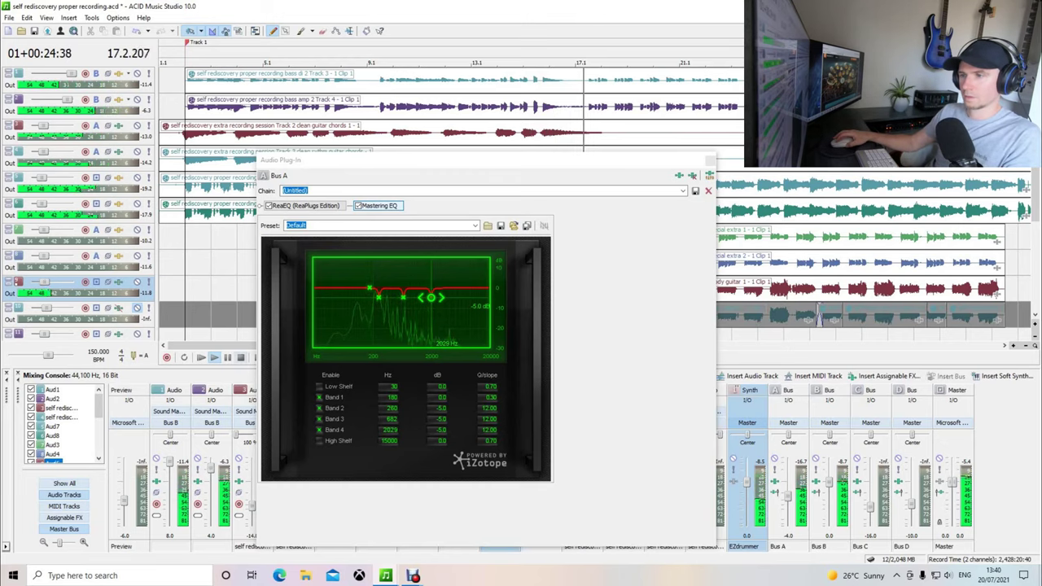
key("space")
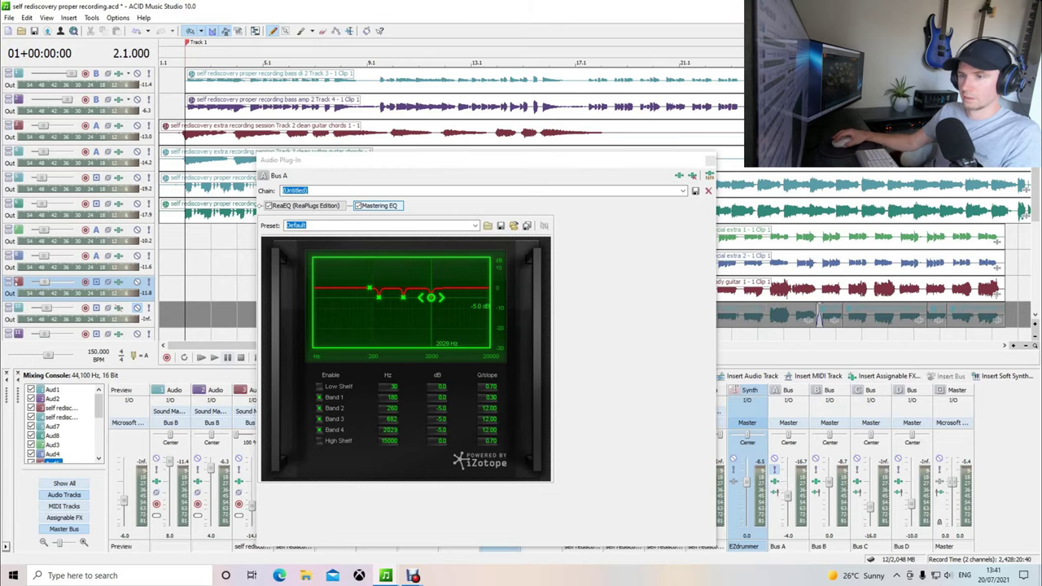
- Boost Mastering EQ band 1 to about 7.3 dB and sweep it through the low mids to 126 Hz during playback
left_click(215, 358)
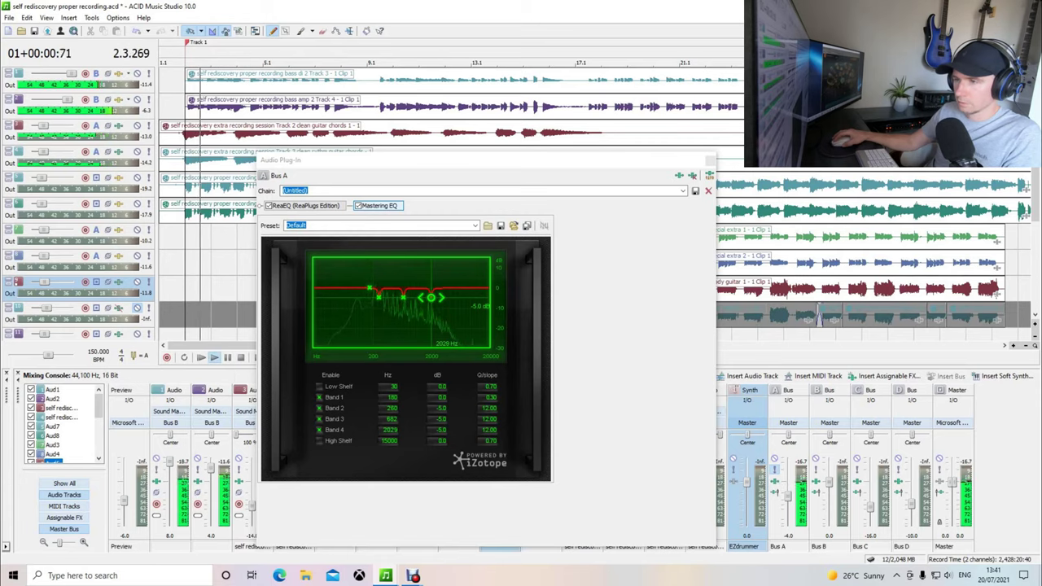
mouse_move(369, 289)
left_mouse_down()
mouse_move(367, 275)
mouse_move(324, 273)
mouse_move(388, 271)
mouse_move(360, 271)
left_mouse_up()
mouse_move(360, 271)
left_mouse_down()
mouse_move(346, 272)
mouse_move(362, 272)
left_mouse_up()
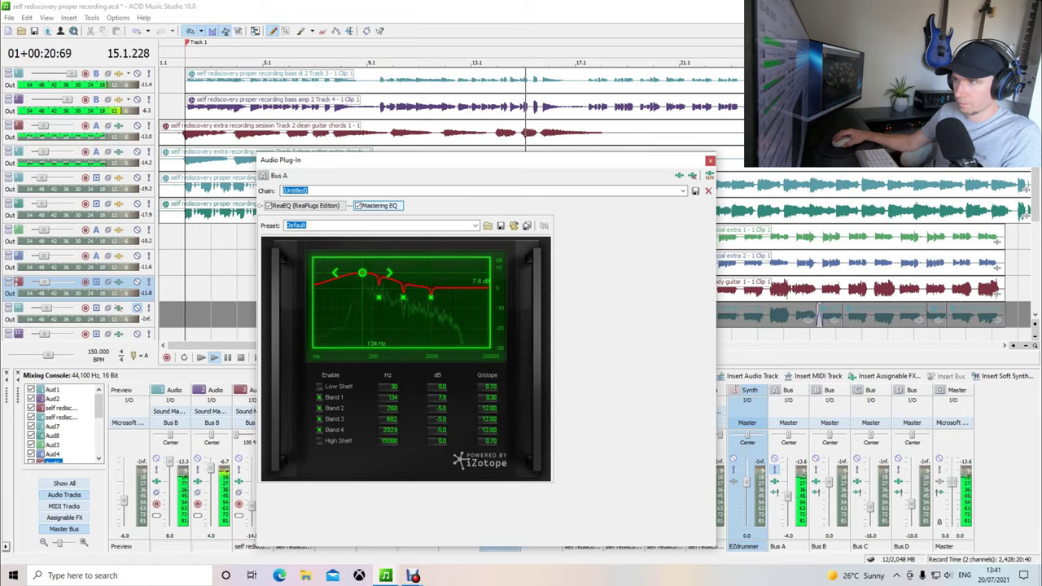
left_click_drag(362, 272, 370, 272)
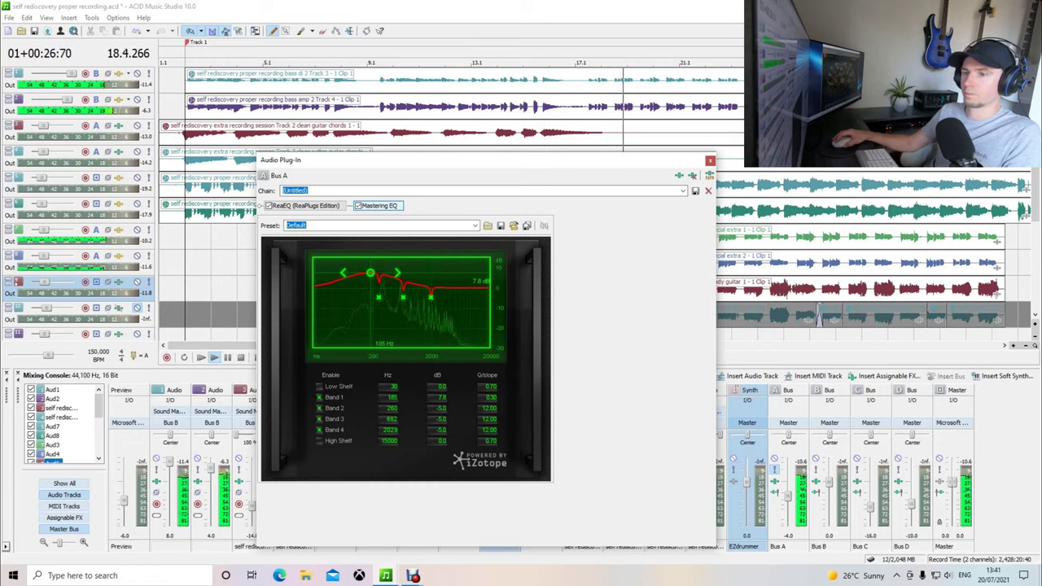
key("ctrl+Home")
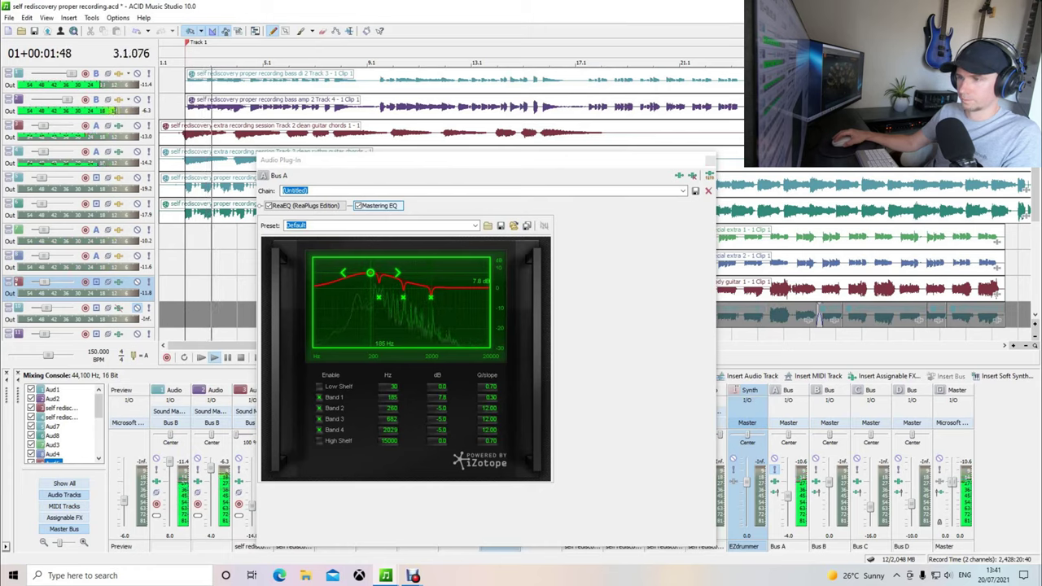
mouse_move(371, 272)
left_mouse_down()
mouse_move(351, 272)
mouse_move(370, 274)
left_mouse_up()
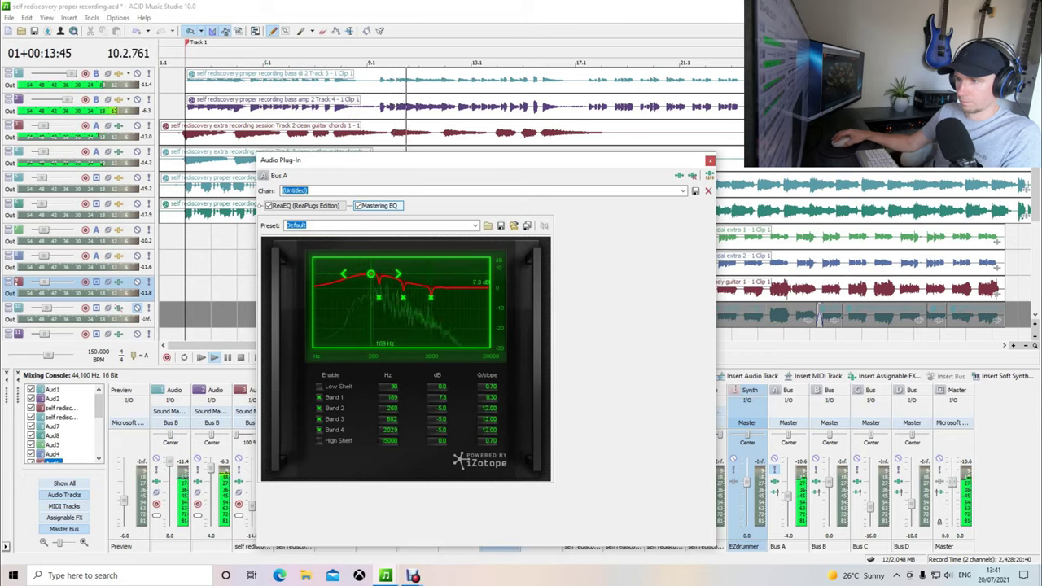
left_click_drag(371, 273, 365, 274)
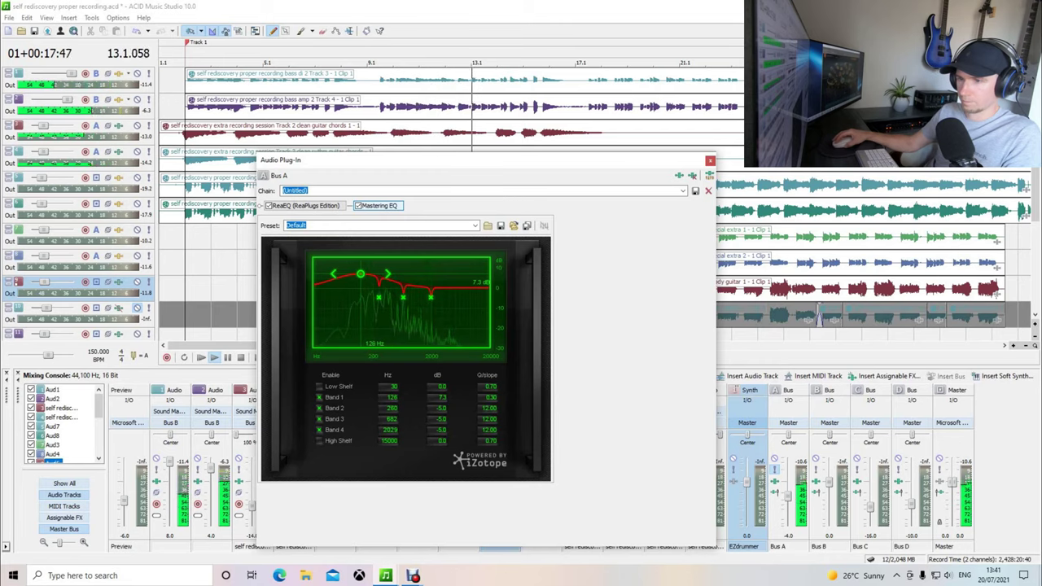
- Replay Bus A while lowering Mastering EQ band 1 to 6.2 dB and sweeping it to settle at 185 Hz
left_click(193, 62)
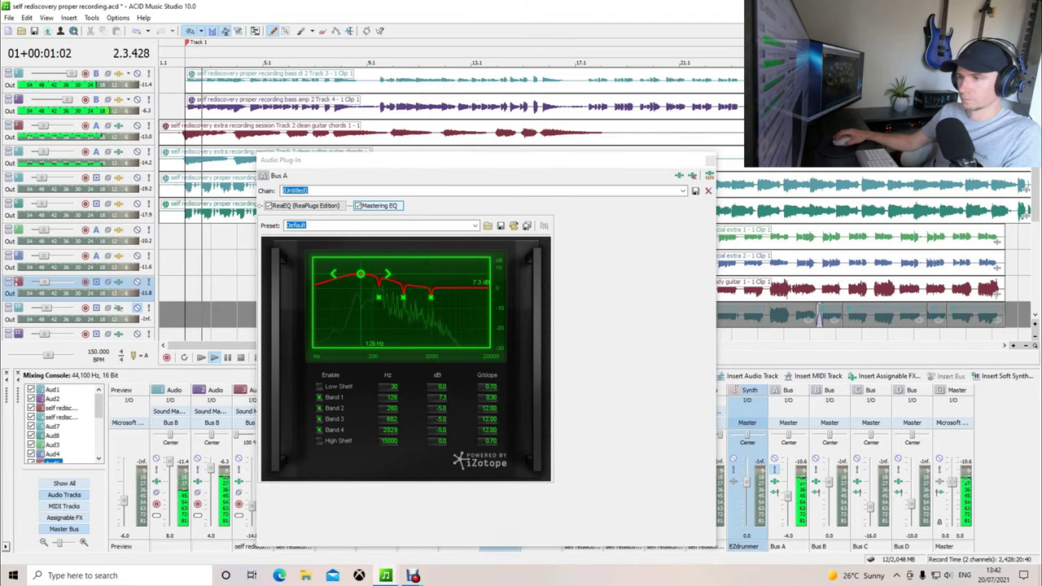
left_click(360, 273)
left_click_drag(359, 274, 371, 276)
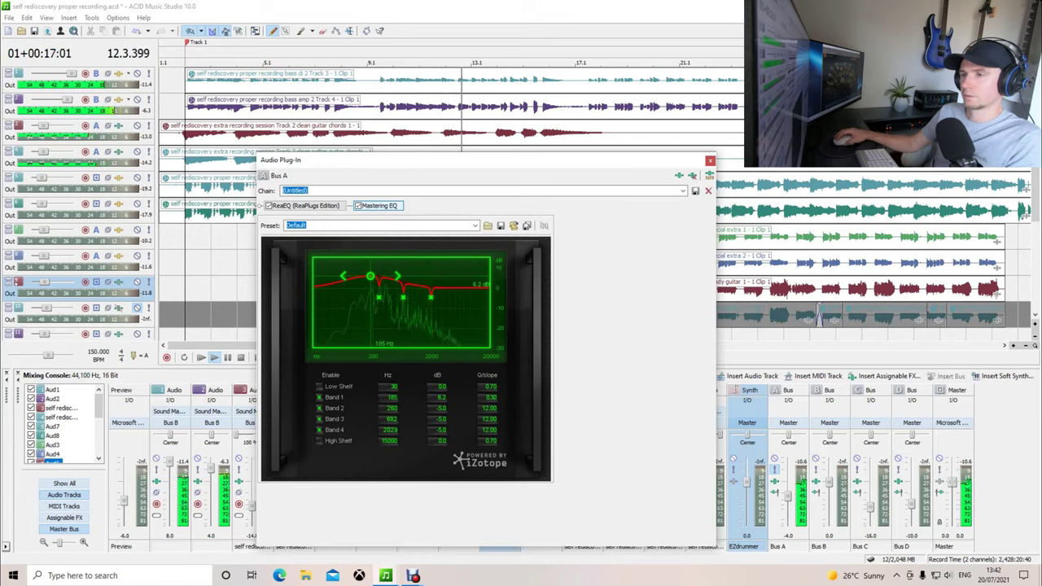
mouse_move(369, 277)
left_mouse_down()
mouse_move(343, 276)
mouse_move(371, 276)
left_mouse_up()
key("space")
key("space")
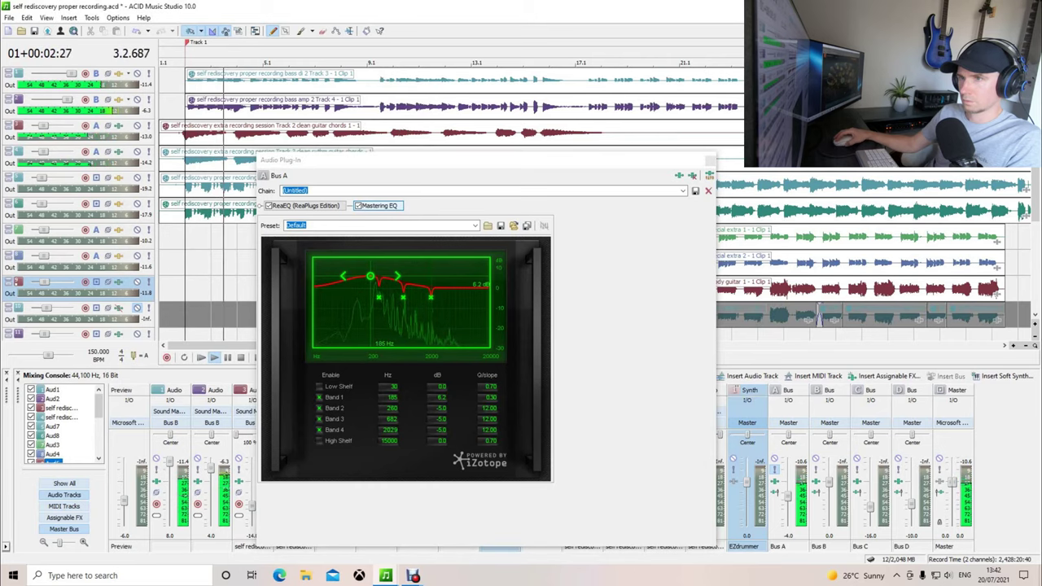
left_click_drag(370, 277, 364, 277)
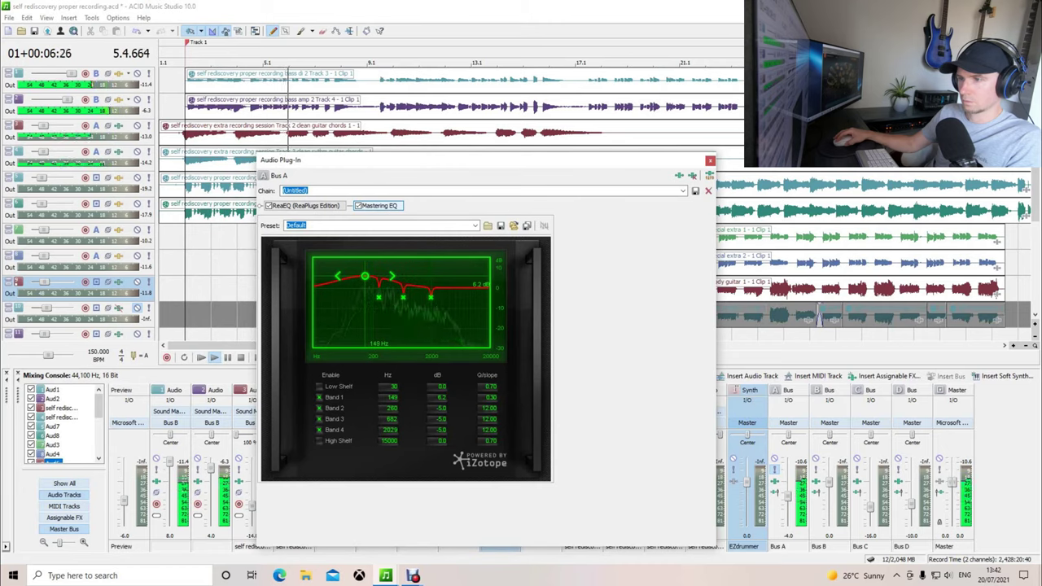
left_click_drag(365, 277, 364, 277)
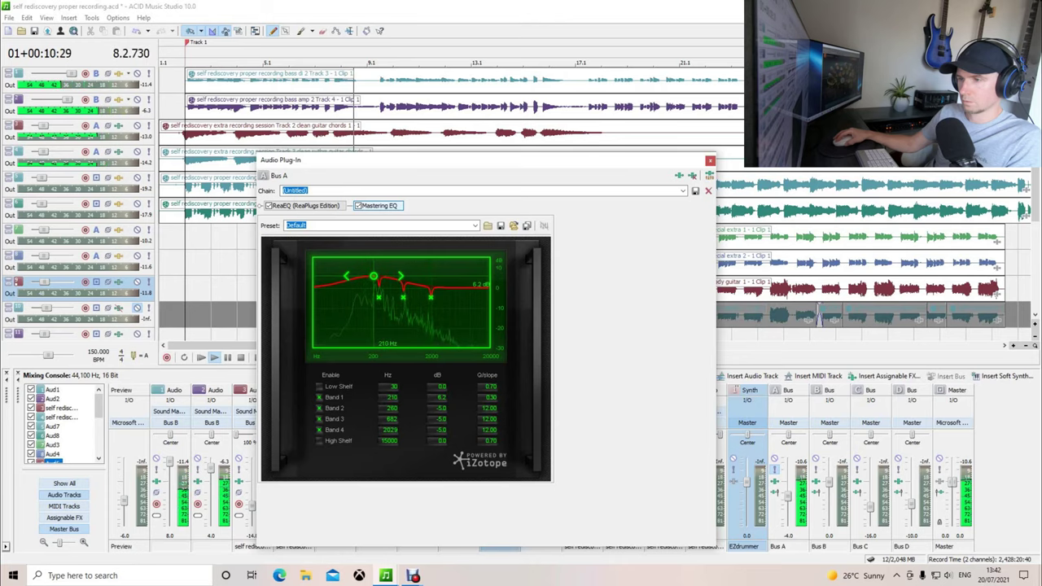
left_click_drag(371, 276, 370, 277)
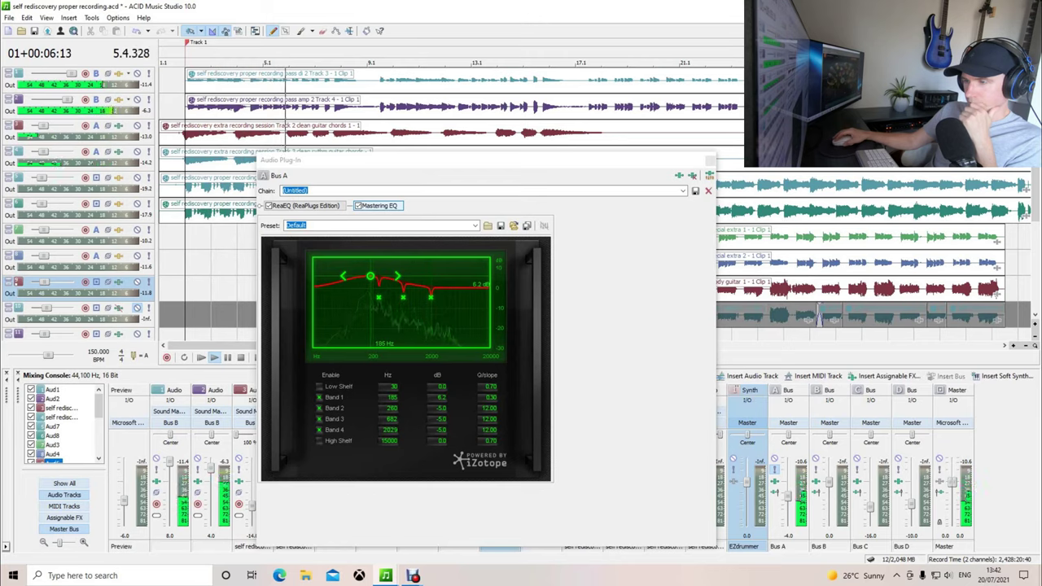
- Set the gain of Mastering EQ band 1 to 2 dB
double_click(437, 398)
type("2")
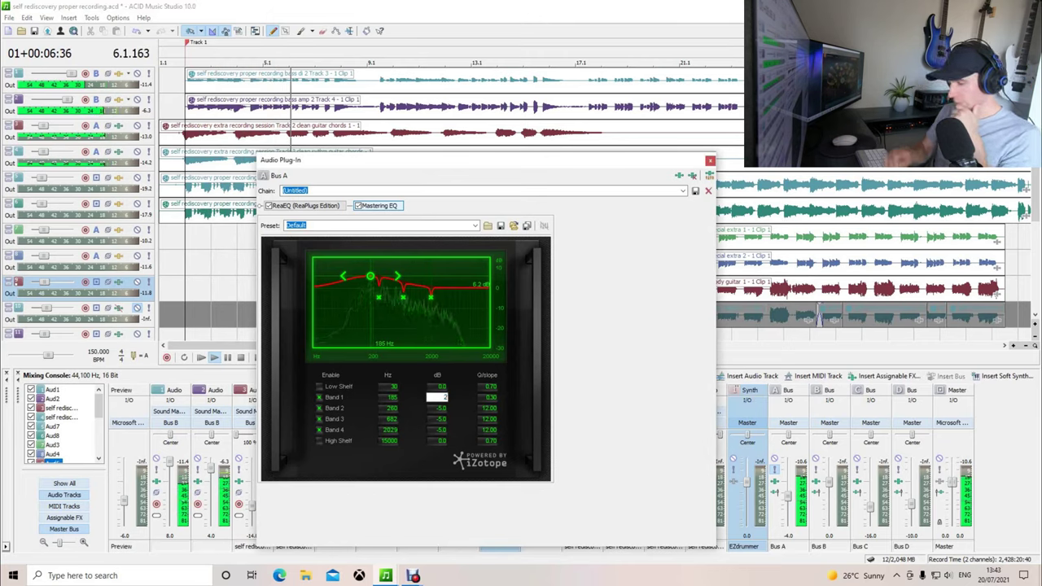
key("Return")
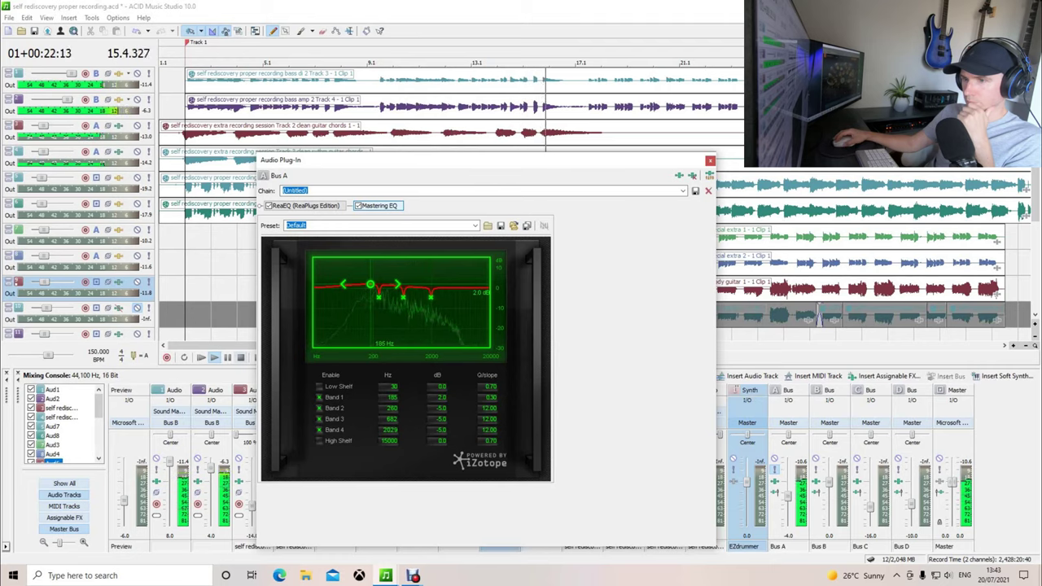
- Stop the Bus A playback, then play the full mix to judge the guitars in context and stop it
left_click(241, 358)
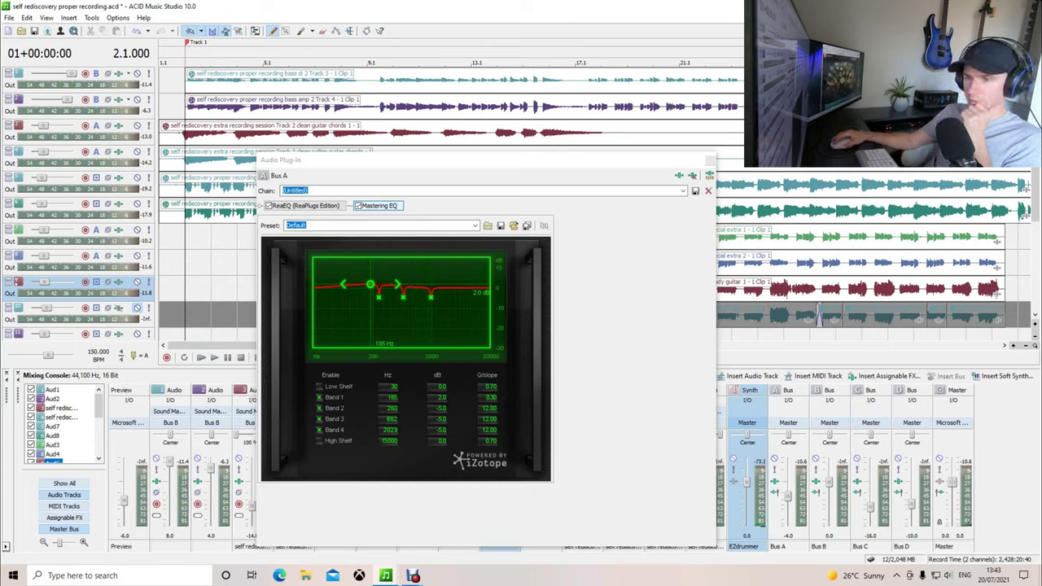
left_click(213, 357)
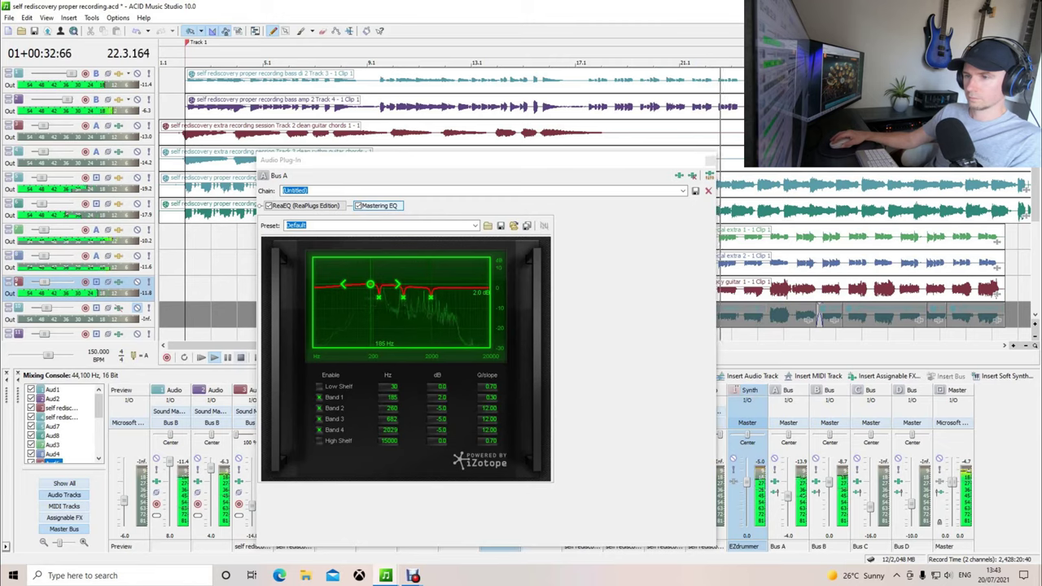
left_click(241, 357)
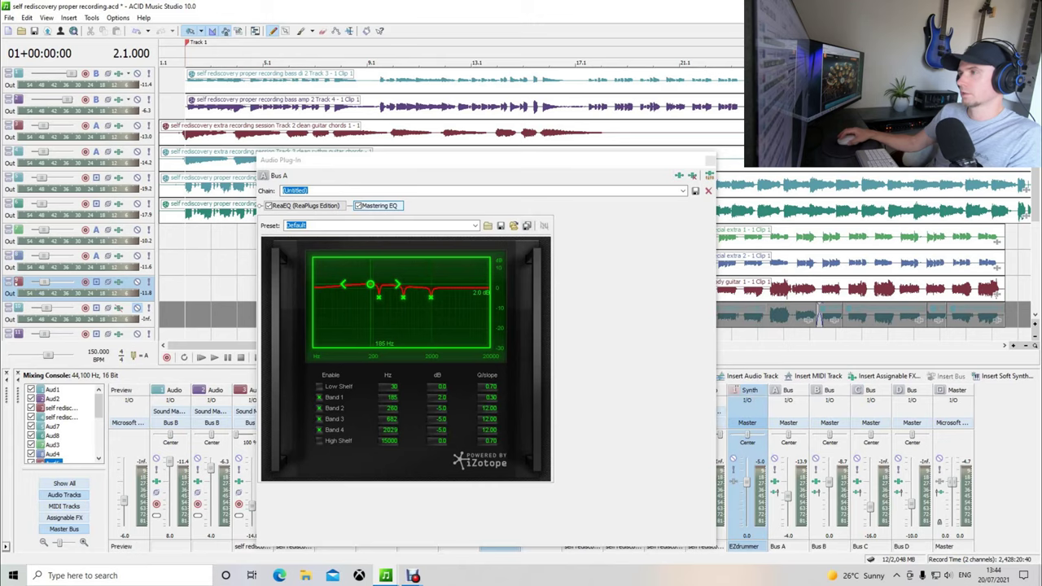
- Add the TDR Kotelnikov compressor to the end of the Bus A effects chain
left_click(679, 176)
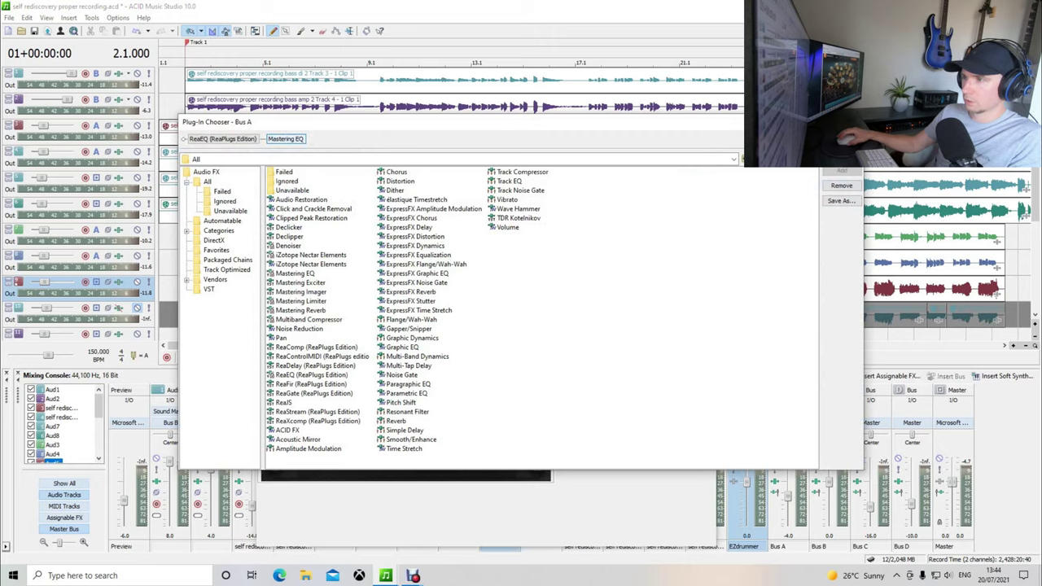
left_click(518, 219)
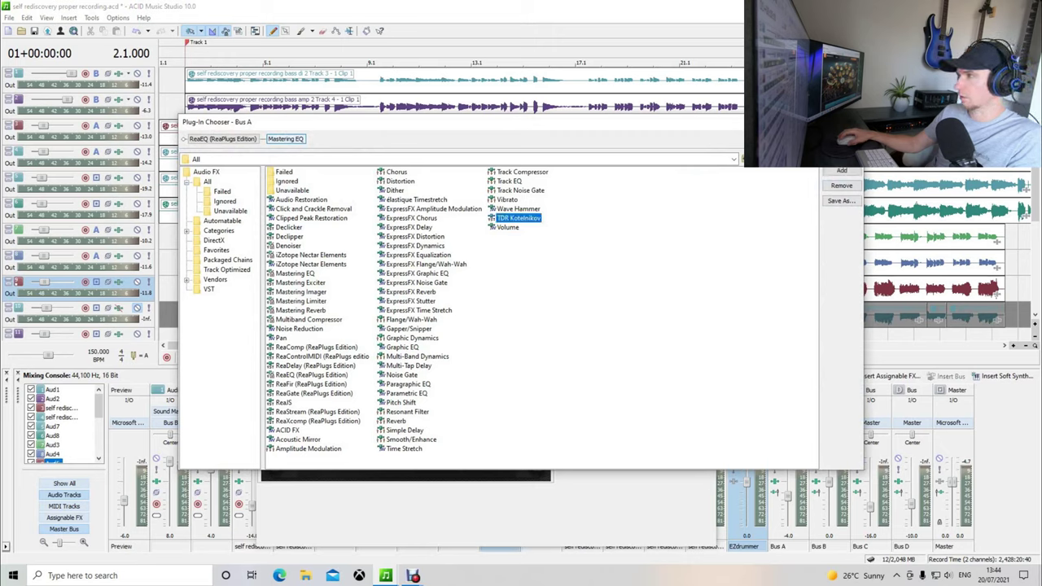
left_click(842, 170)
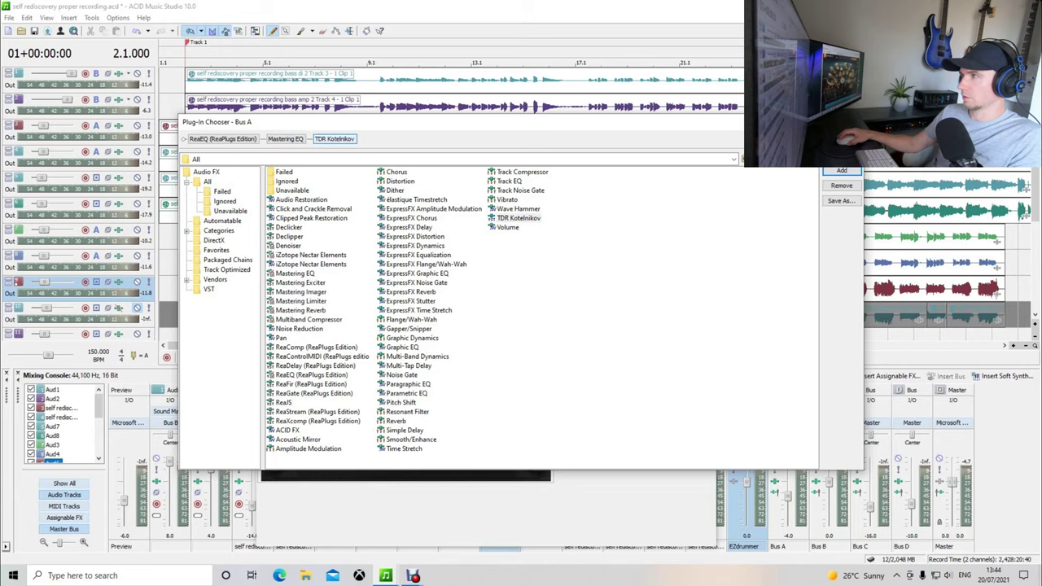
key("Return")
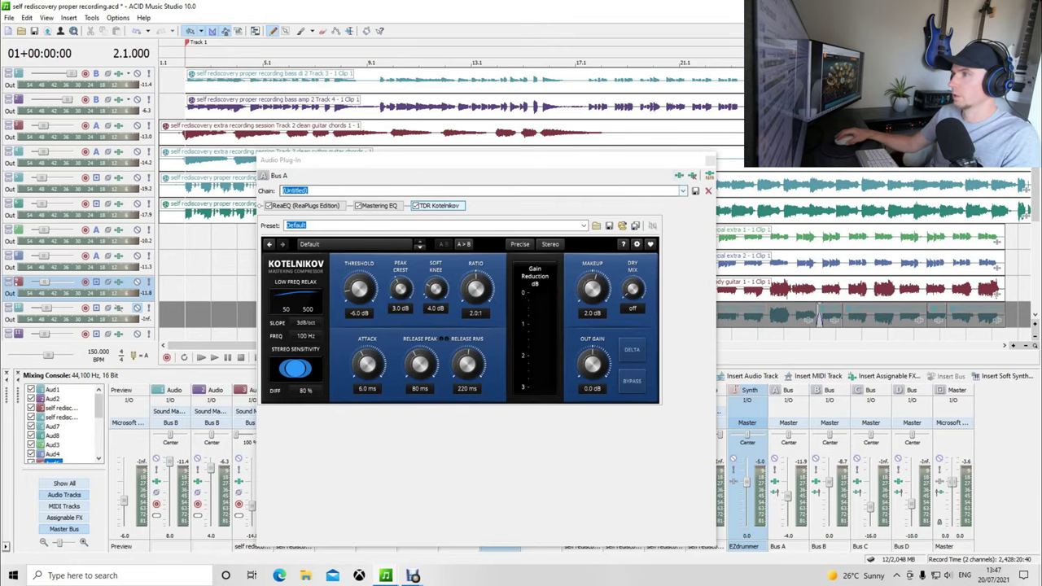
- Add Mastering Reverb after the compressor in the Bus A effects chain
left_click(679, 175)
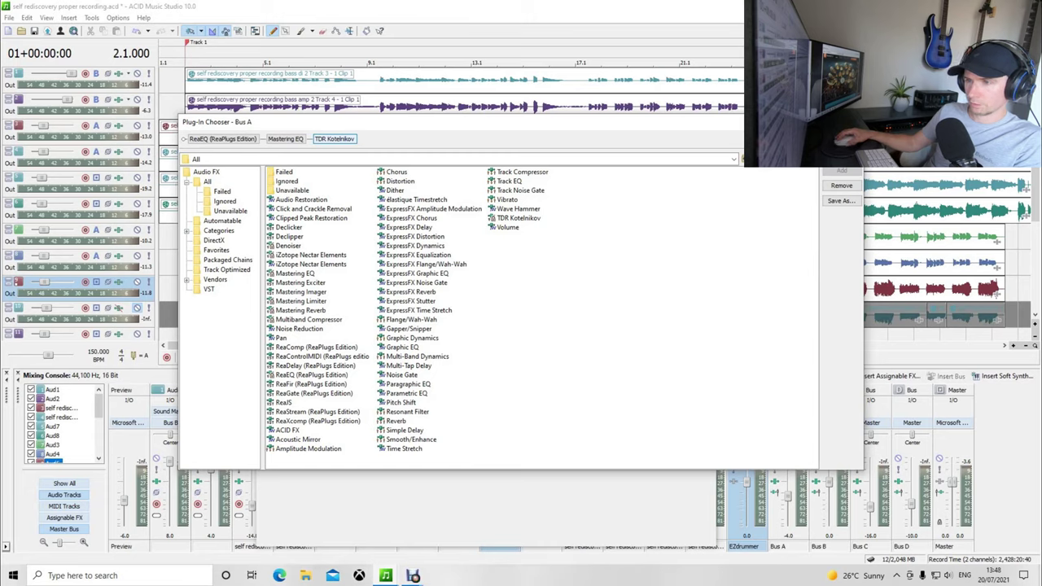
left_click(301, 310)
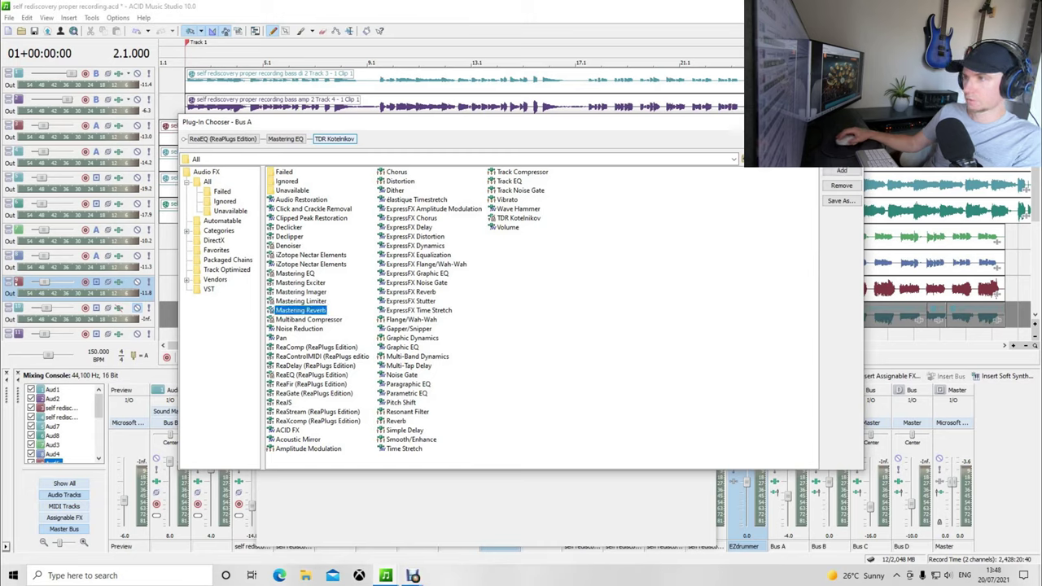
left_click(842, 171)
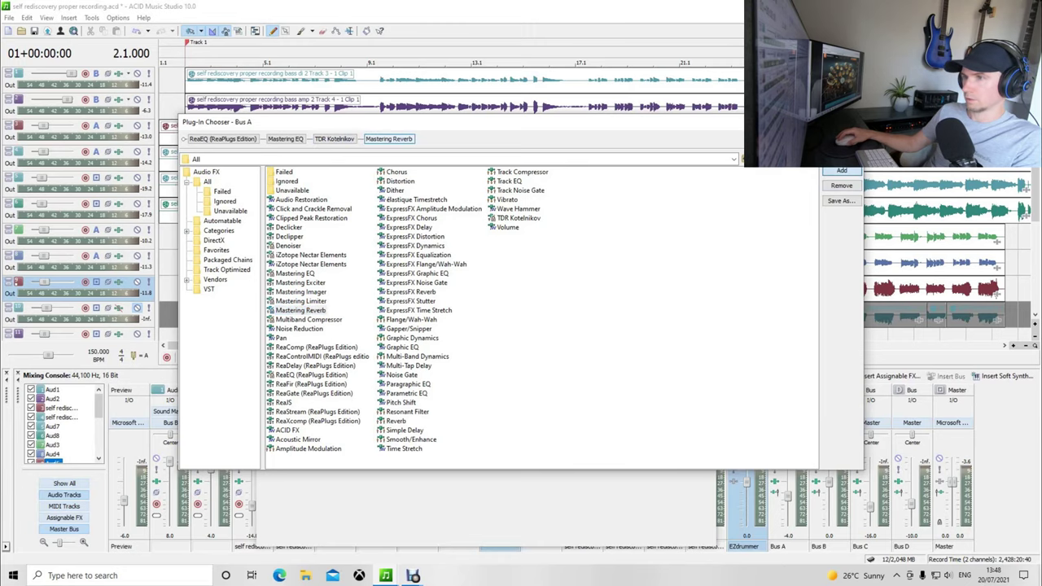
left_click(842, 139)
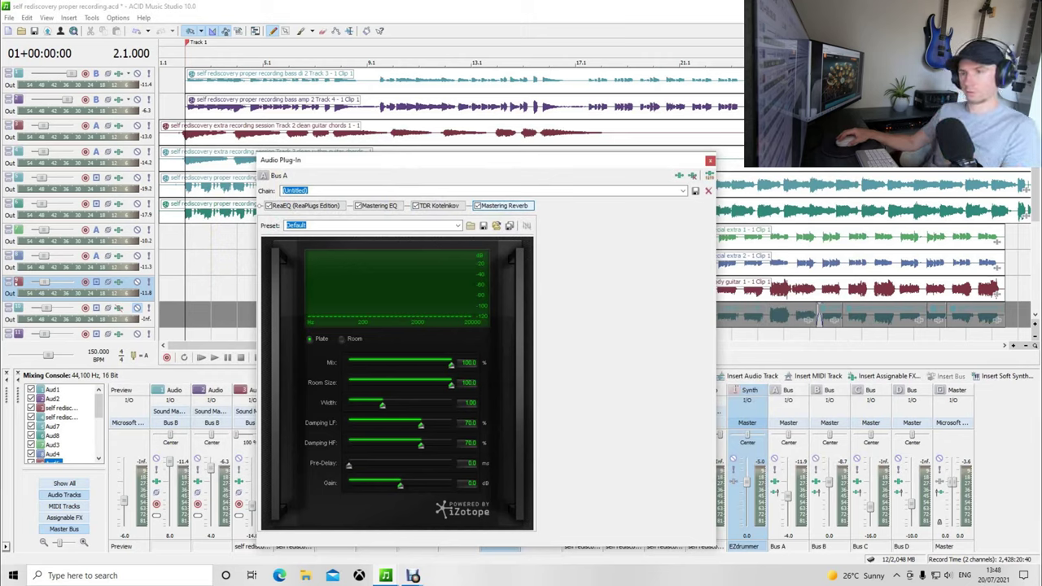
- Play Bus A and audition the Mastering Reverb presets Drums - Dark Plate, Drums - Nice Room and Drums - Subtle Plate
left_click(214, 357)
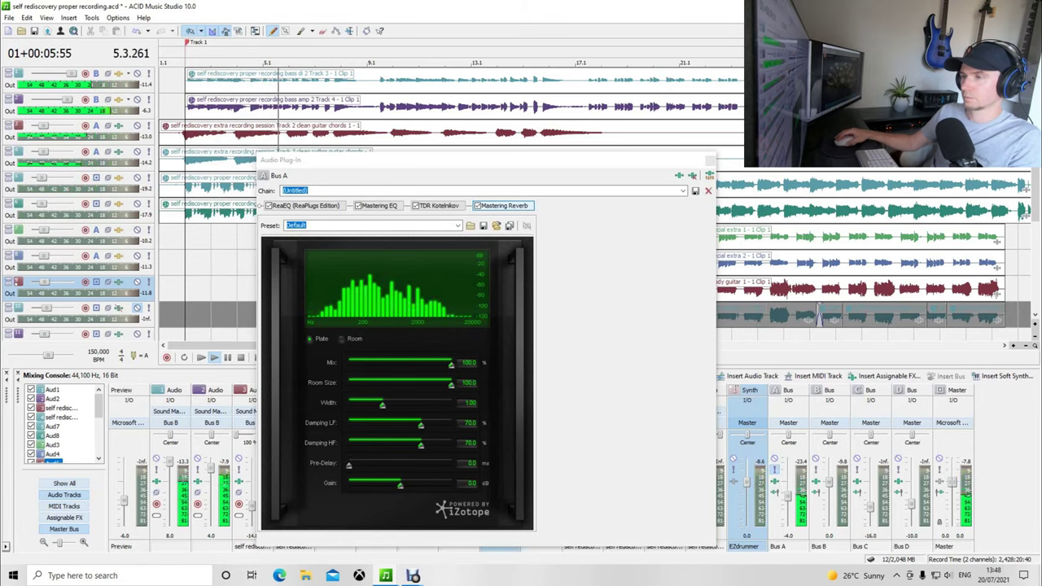
left_click(457, 225)
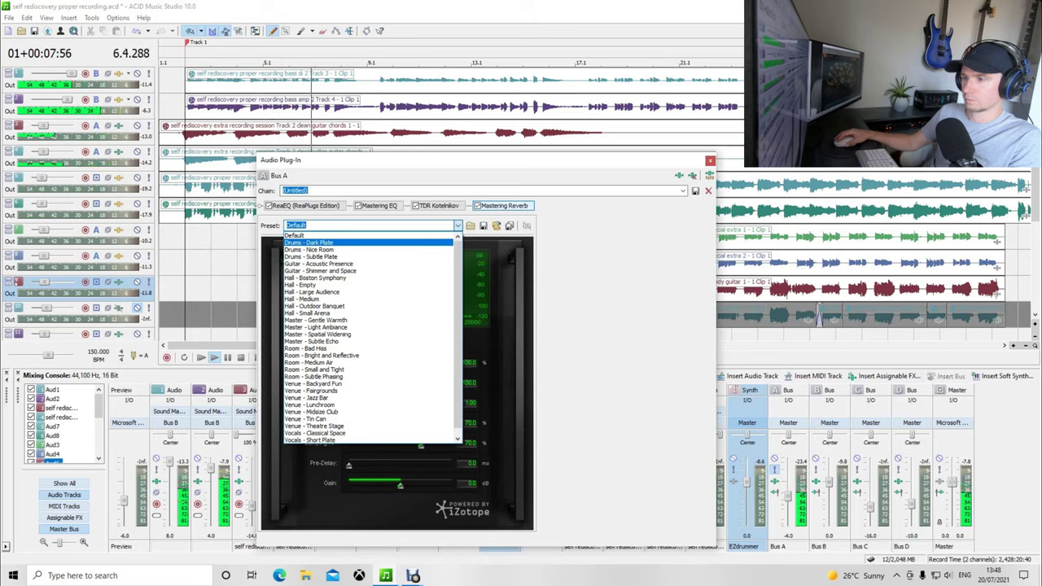
key("Return")
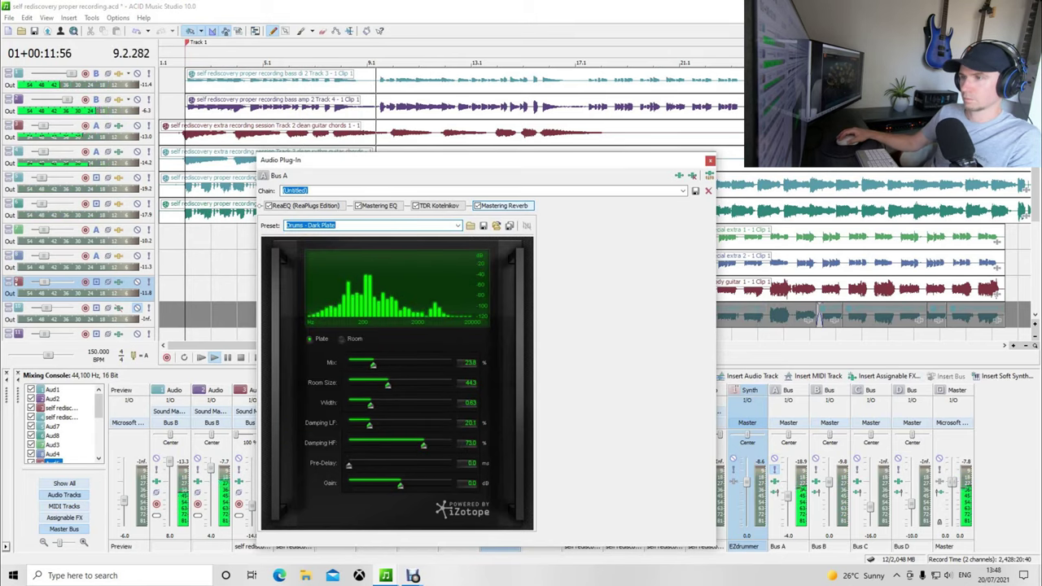
key("alt+Down")
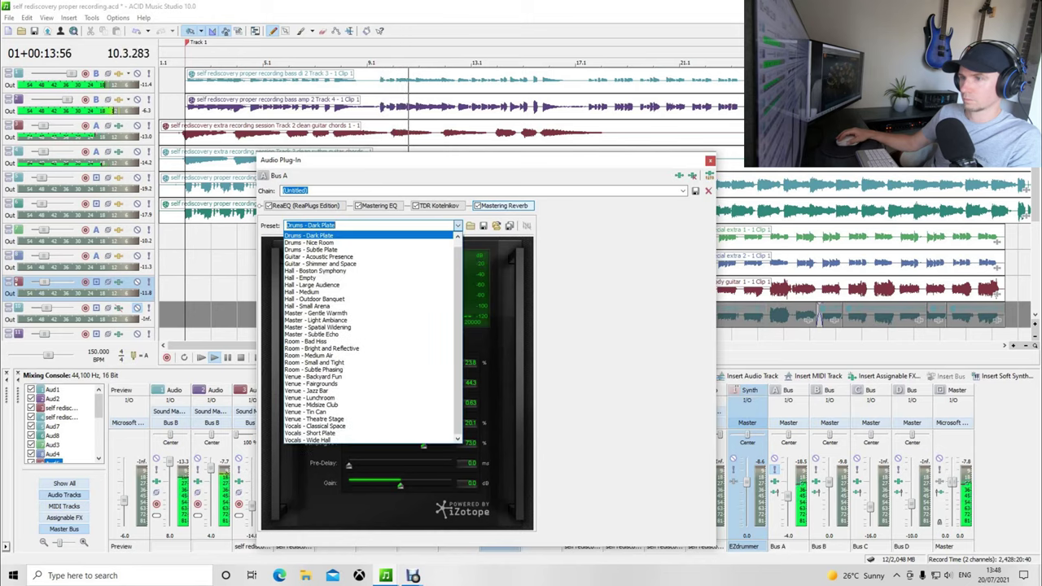
key("Down")
key("Return")
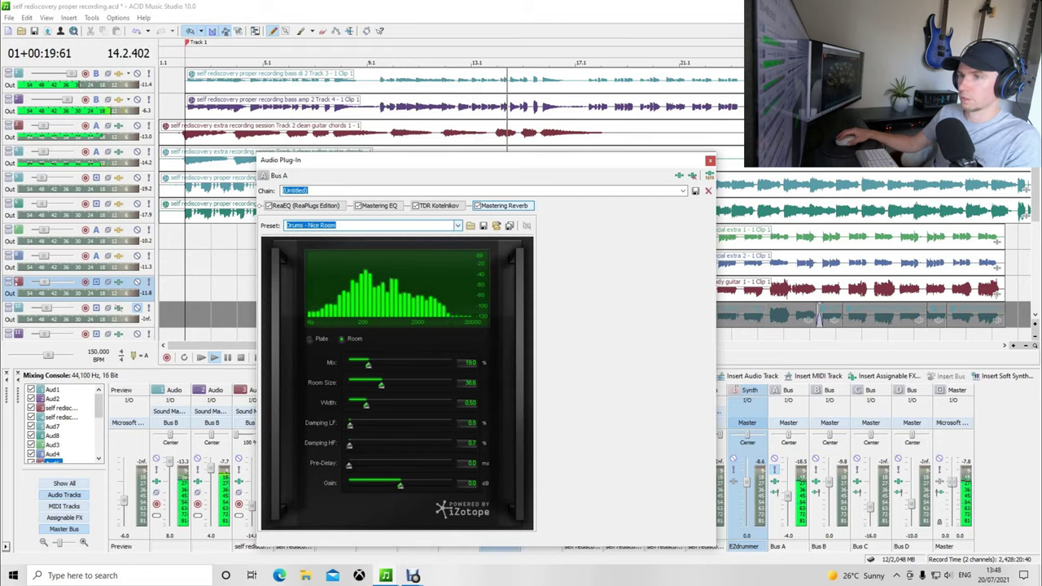
key("alt+Down")
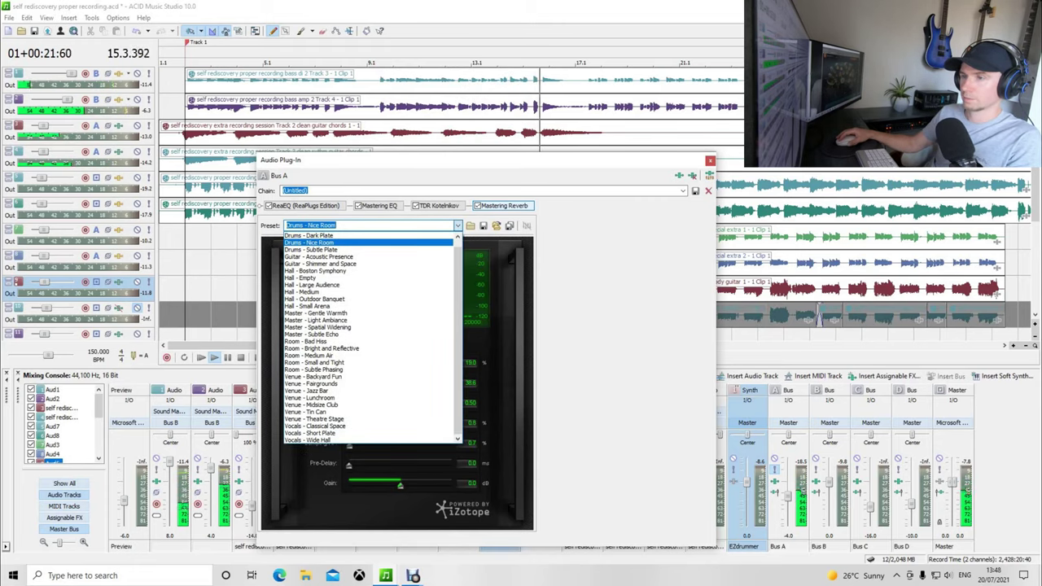
key("Down")
key("Return")
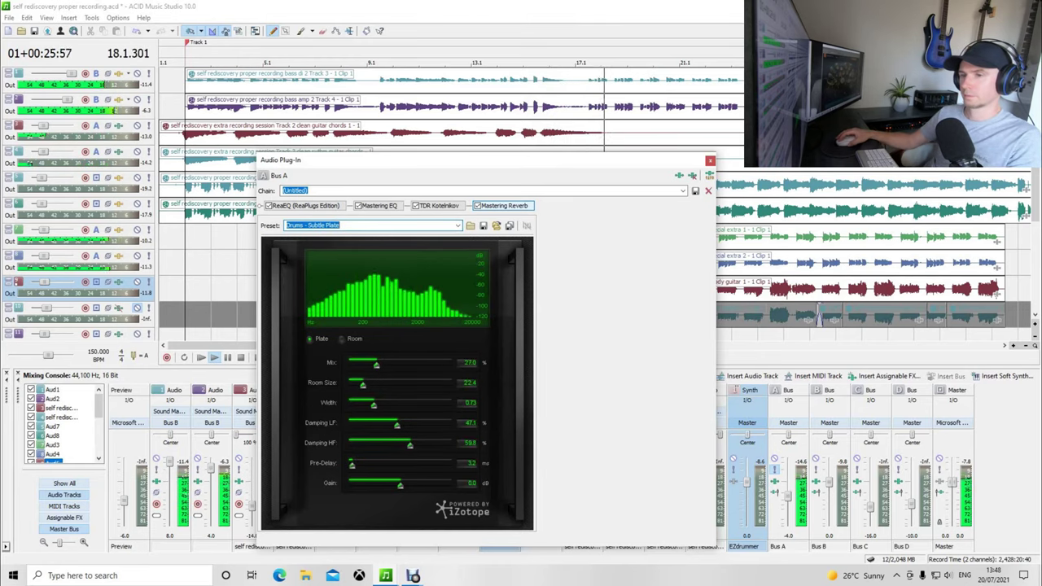
- Restart playback from the beginning and audition the reverb presets Guitar - Acoustic Presence and Guitar - Shimmer and Space
key("ctrl+Home")
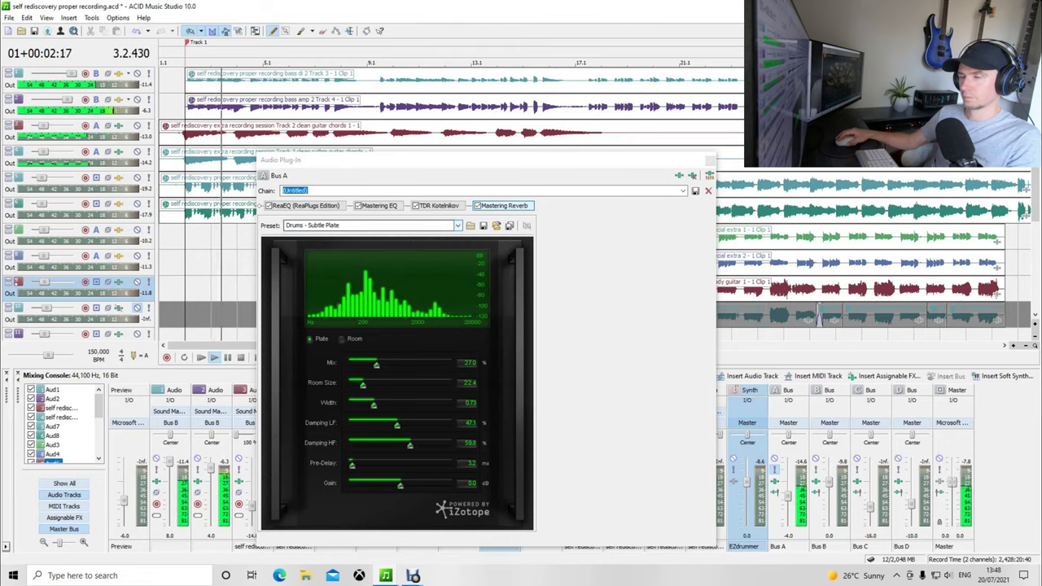
left_click(370, 225)
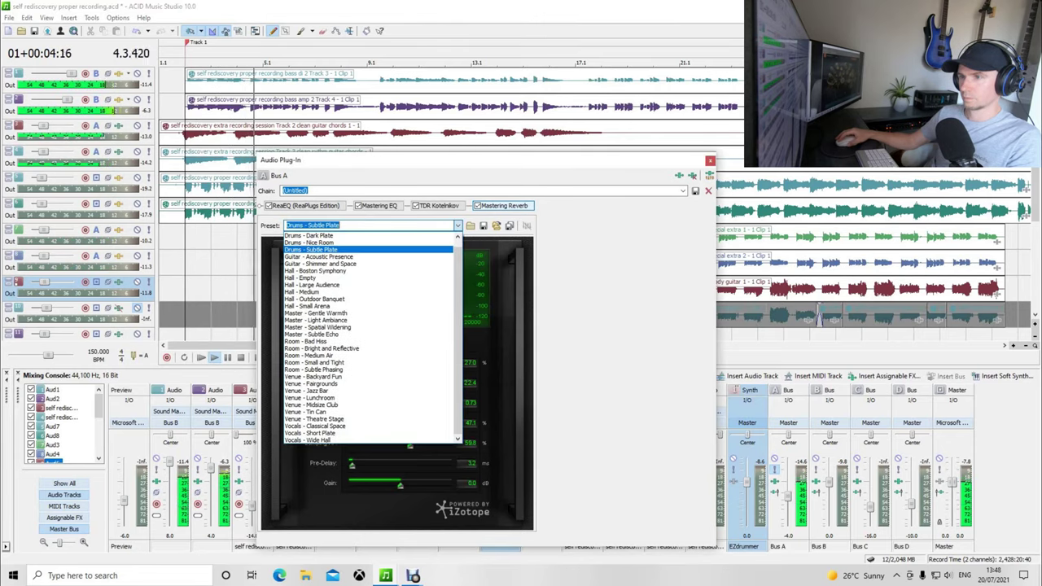
key("Down")
key("Return")
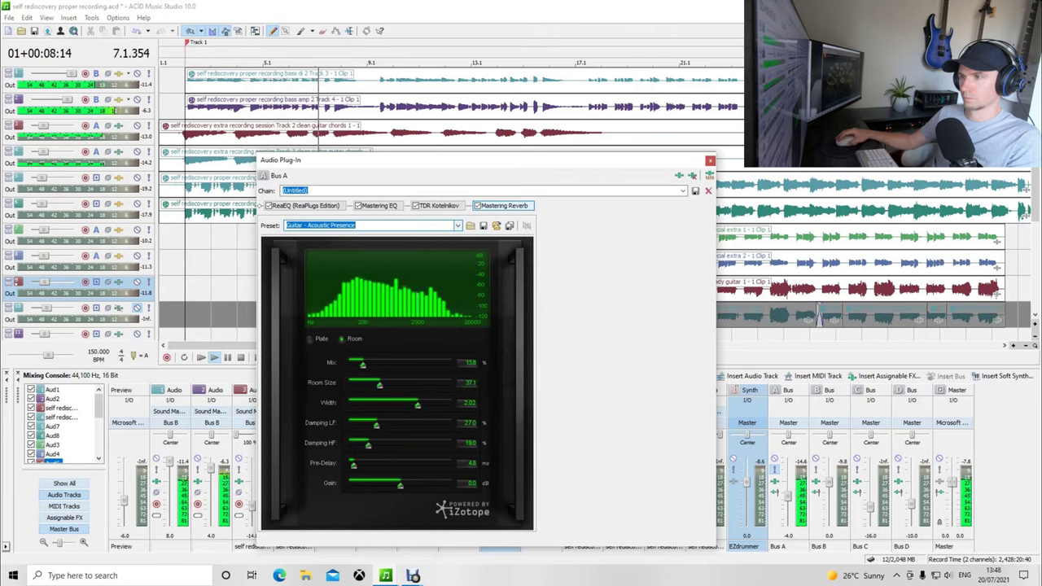
key("alt+Down")
key("Down")
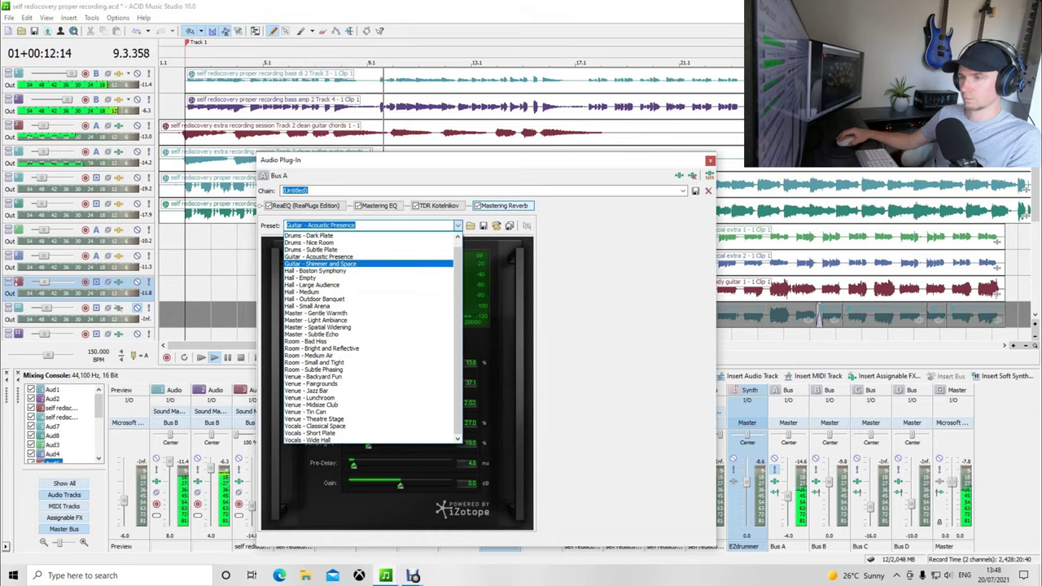
key("Return")
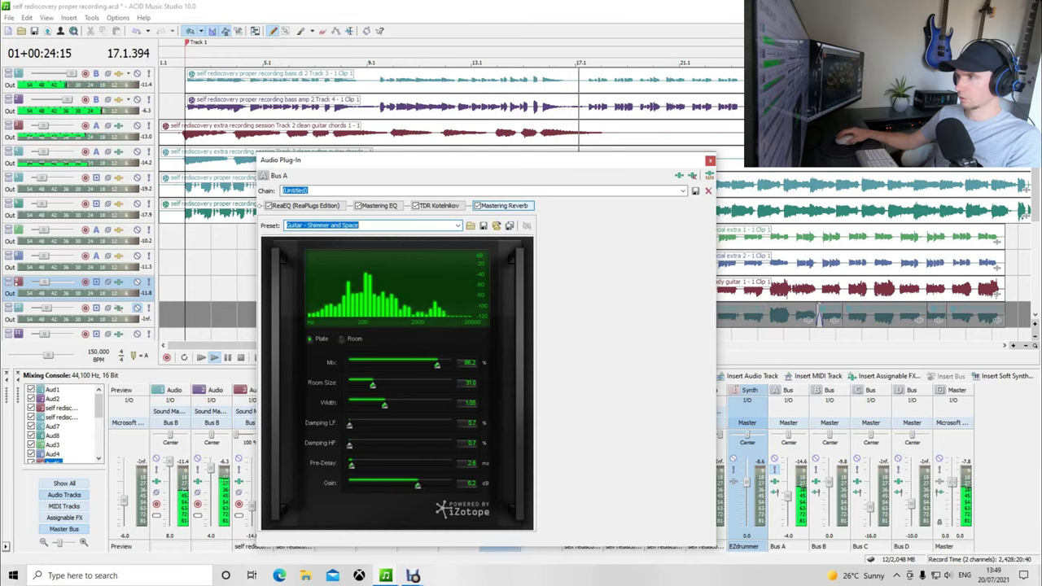
- Stop the Bus A playback, then play the full mix to judge the Shimmer and Space reverb in context and stop it
key("space")
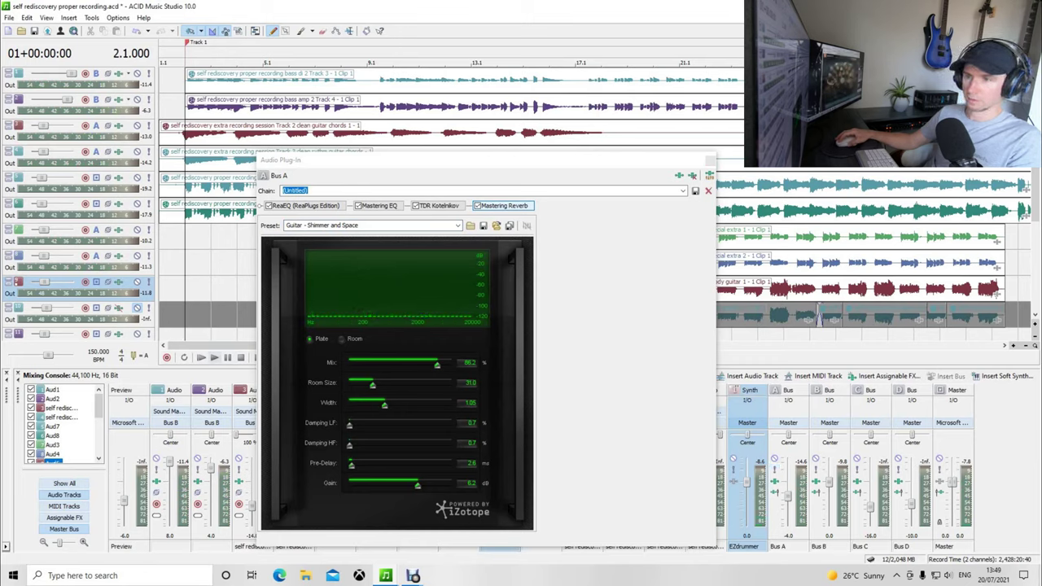
left_click(213, 358)
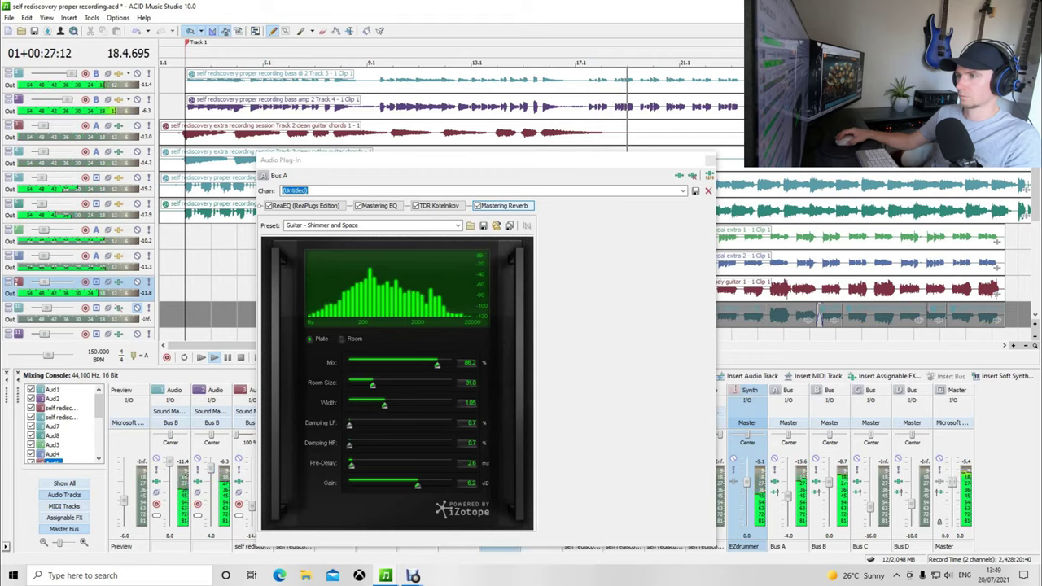
key("space")
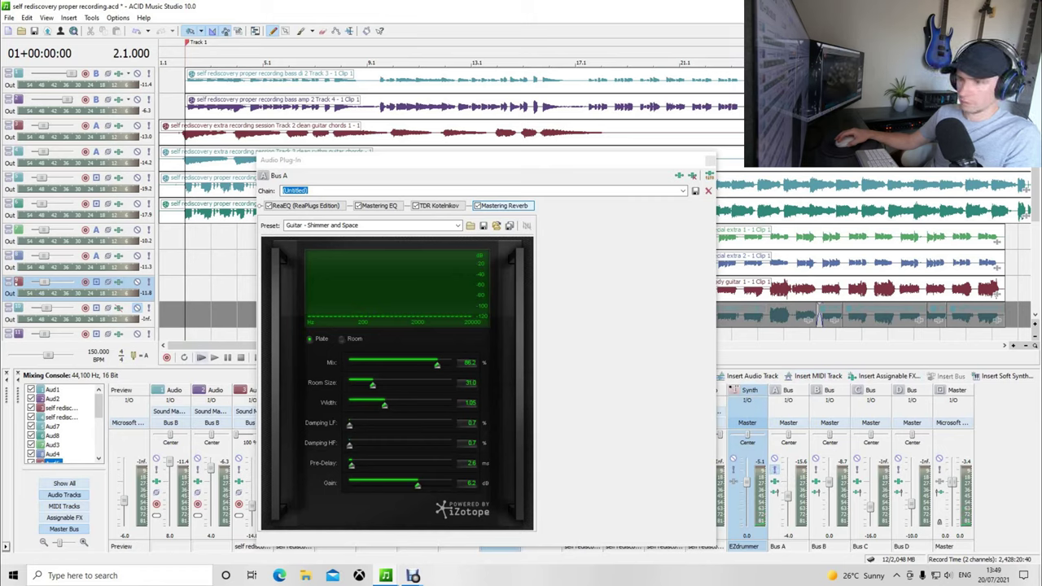
- Replay Bus A and audition the reverb presets Master - Gentle Warmth and Master - Light Ambiance
key("space")
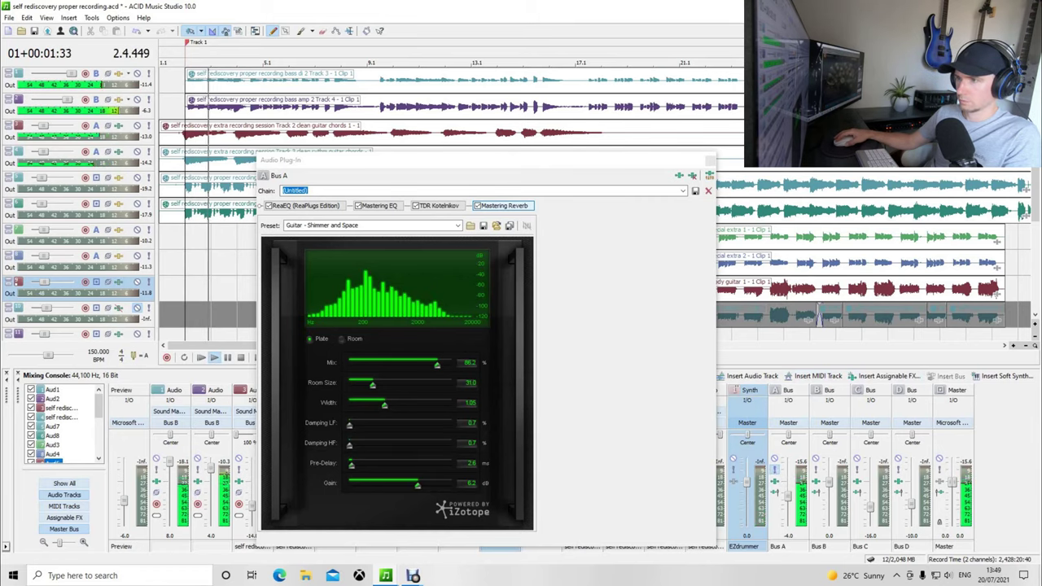
left_click(370, 225)
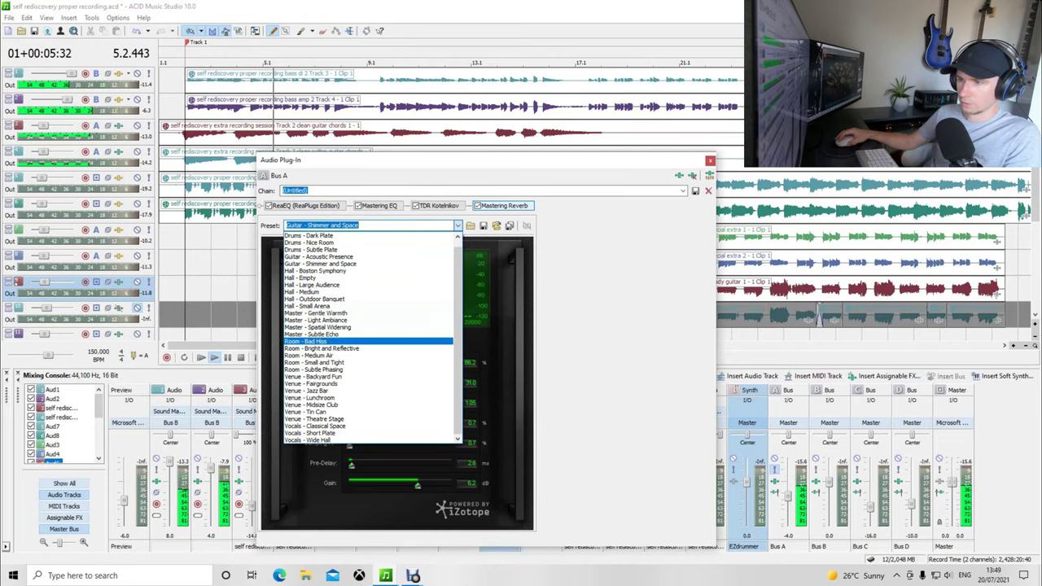
left_click(325, 312)
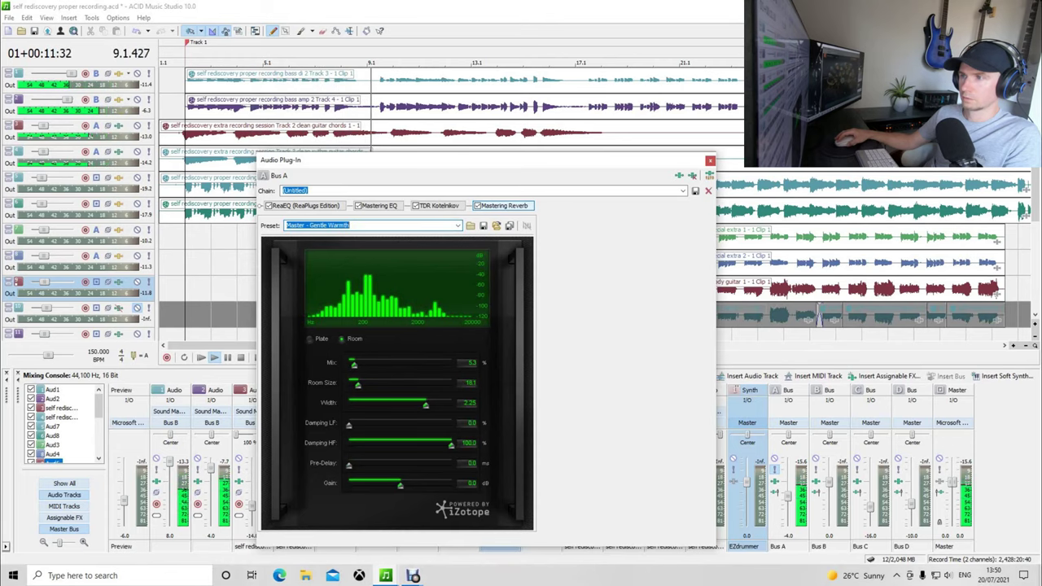
left_click(457, 225)
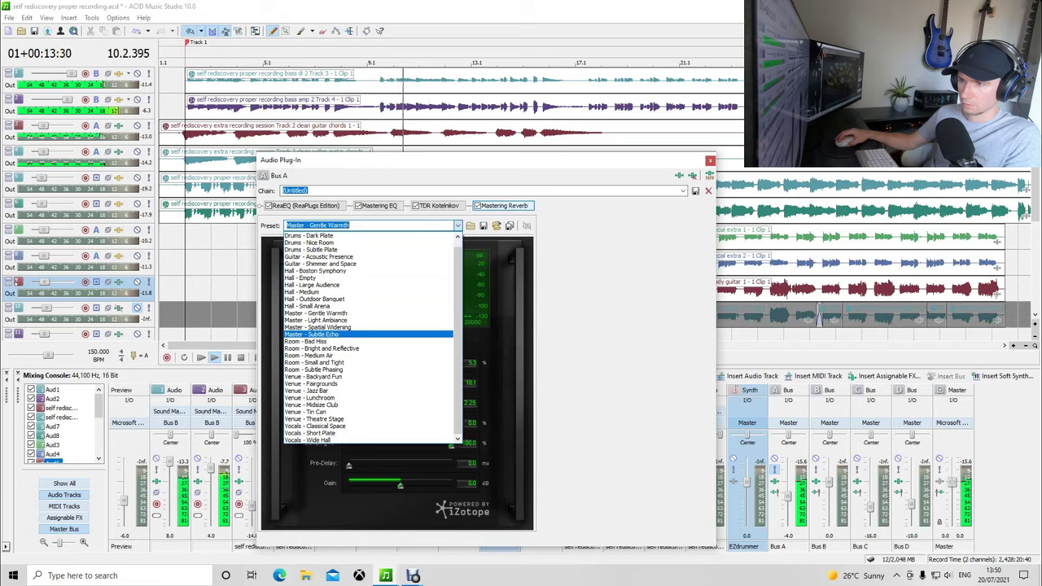
left_click(318, 320)
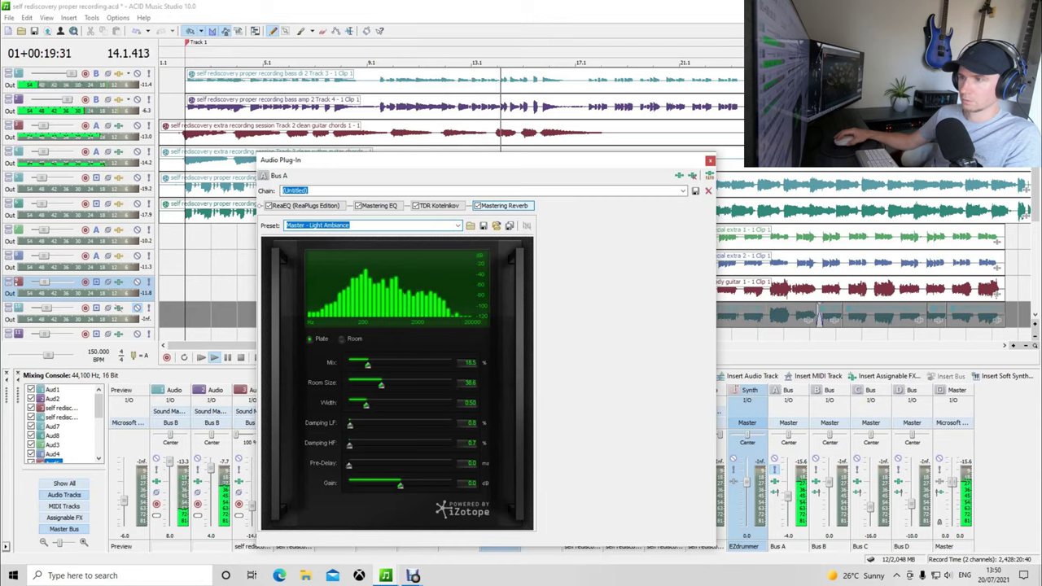
- Load the Master - Spatial Widening preset in Mastering Reverb while Bus A plays
left_click(458, 226)
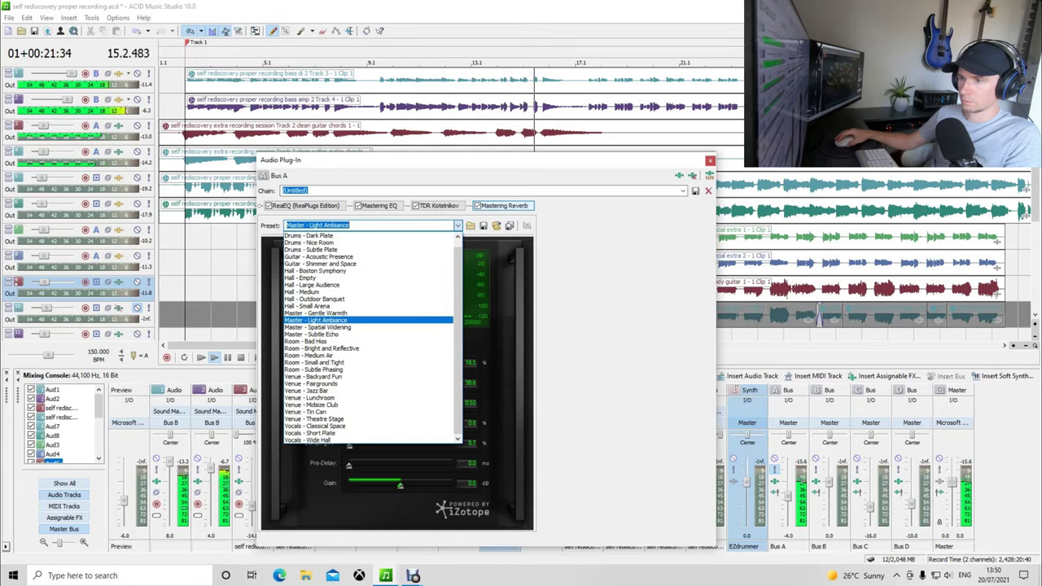
key("Down")
key("Down")
key("Down")
key("Down")
key("Down")
key("Down")
key("Down")
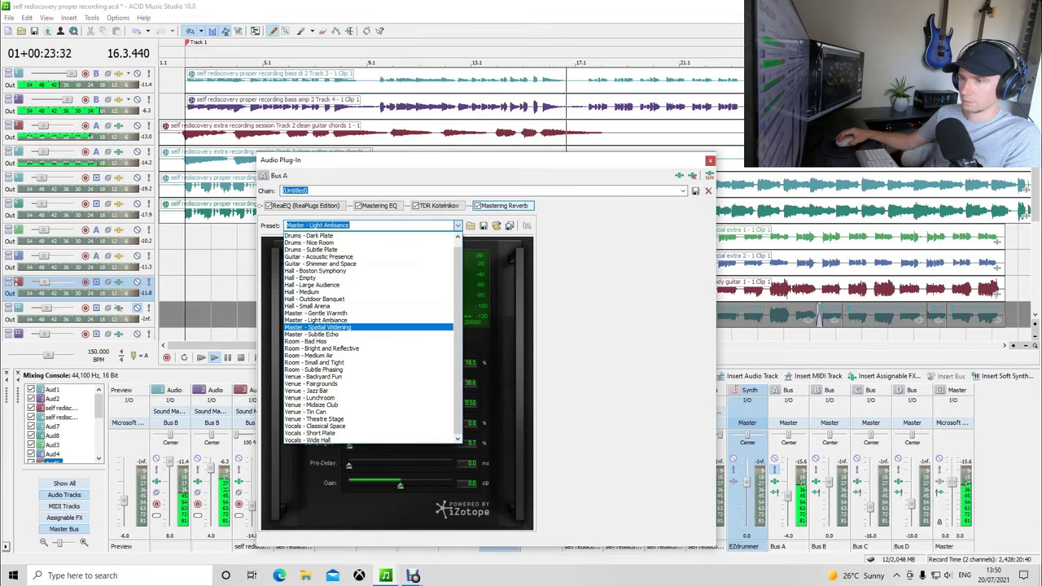
key("Return")
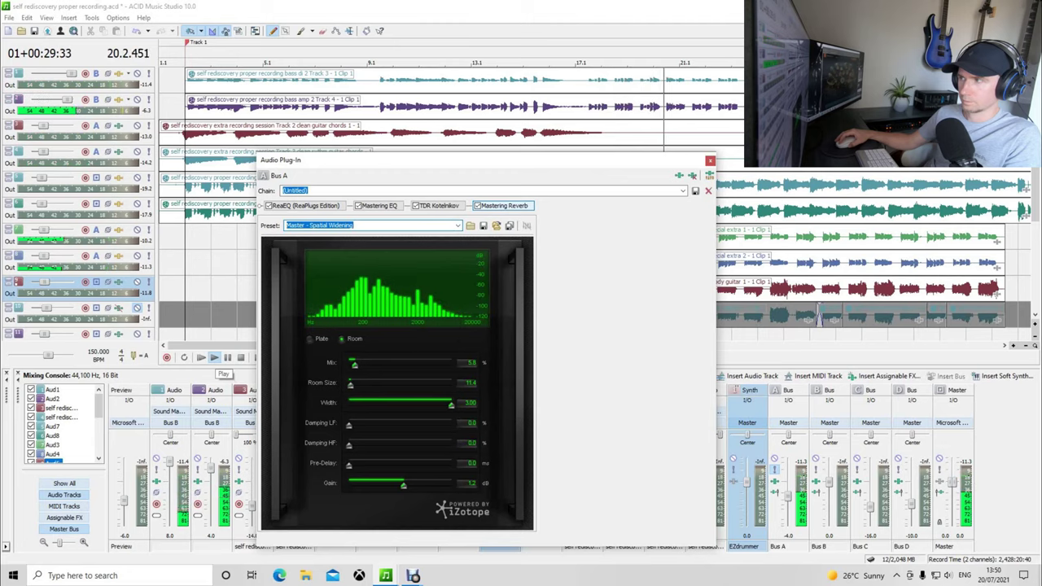
- Play the full mix to judge the spatial widening reverb on the guitars in context, and stop it
left_click(213, 359)
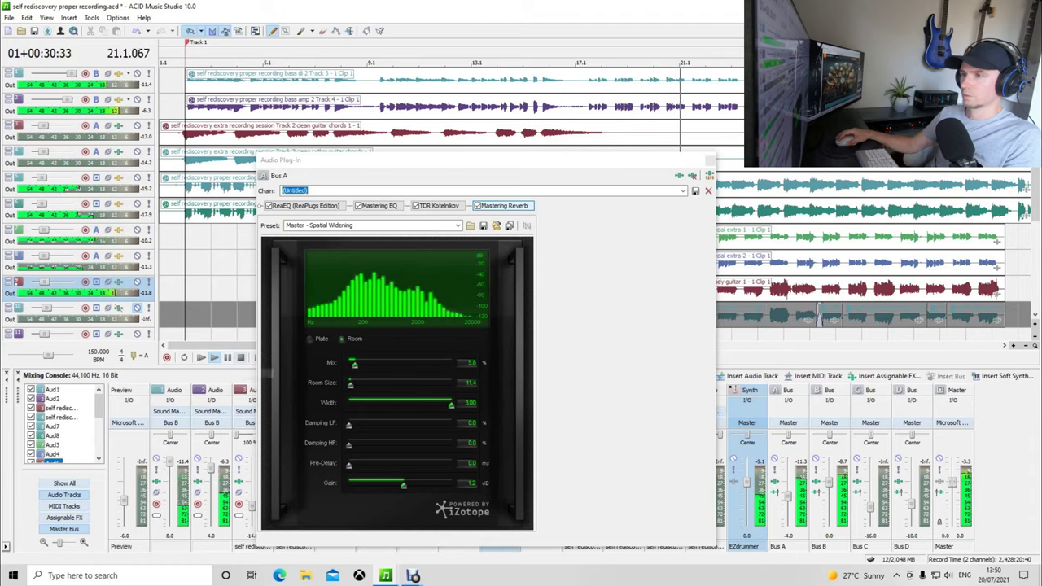
left_click(240, 357)
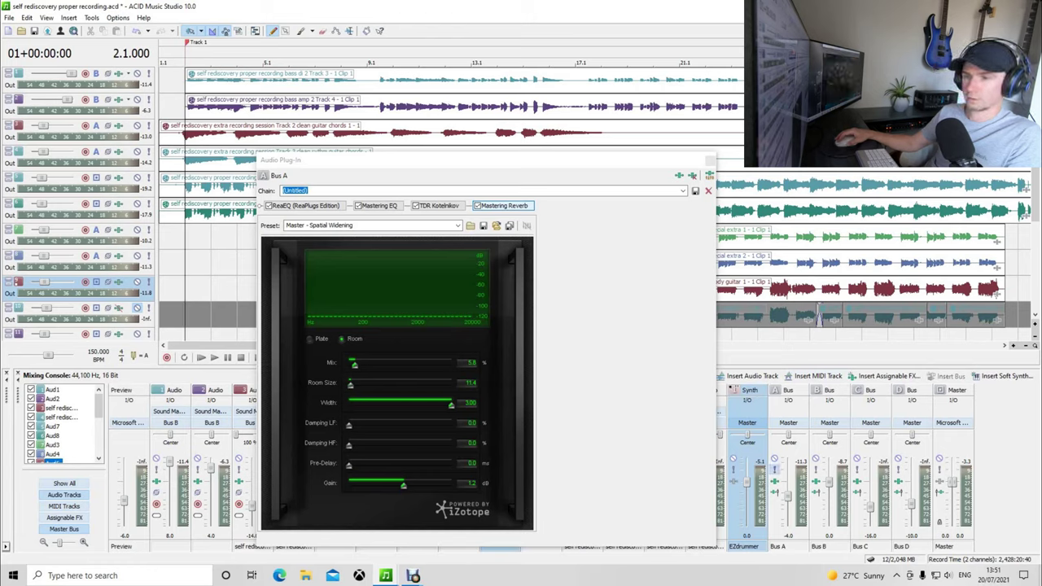
- Play Bus A and add the Track Noise Gate plug-in to its effects chain
left_click(213, 357)
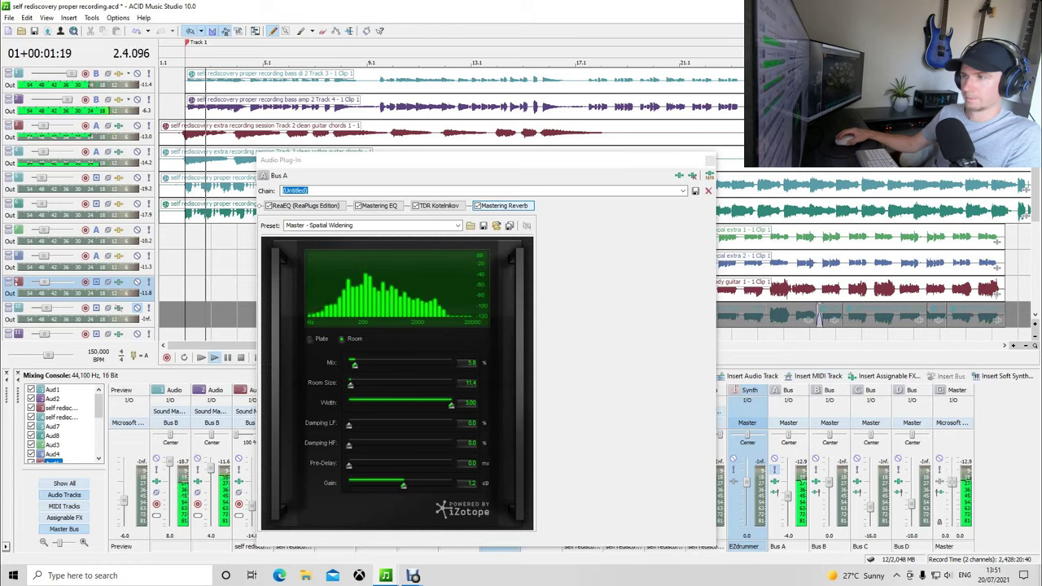
left_click(692, 175)
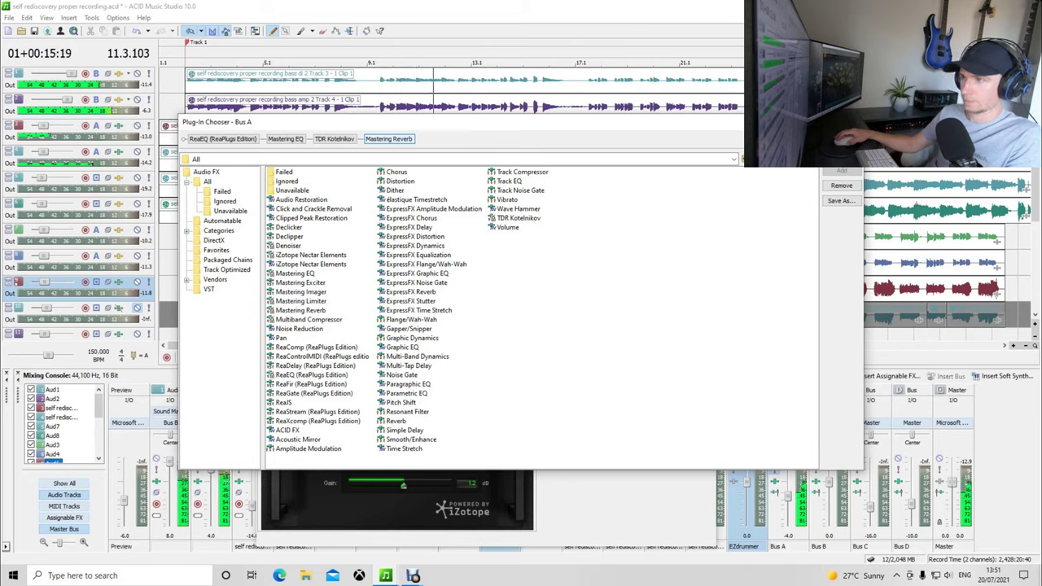
left_click(521, 190)
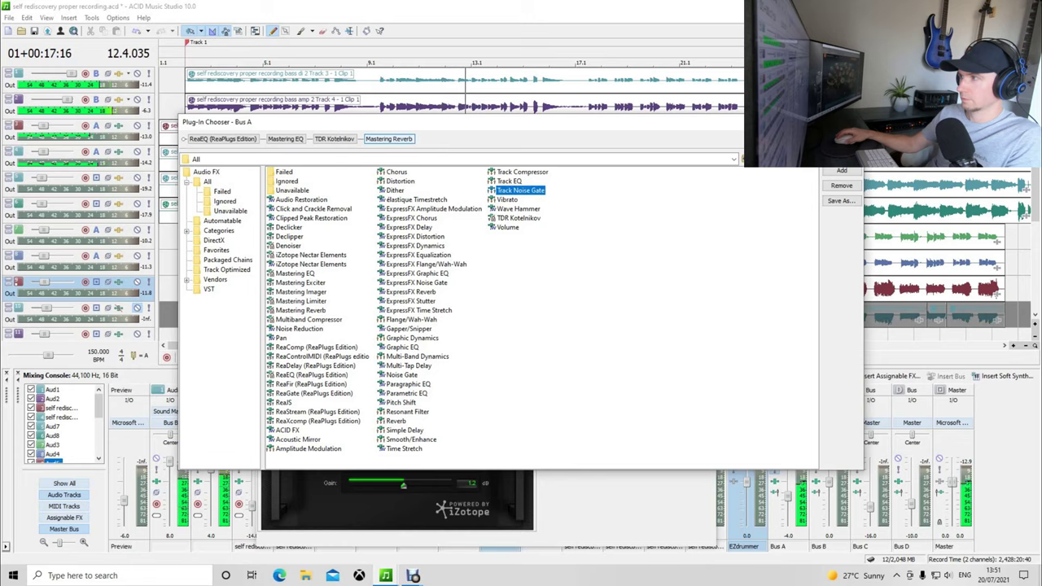
left_click(842, 170)
key("Return")
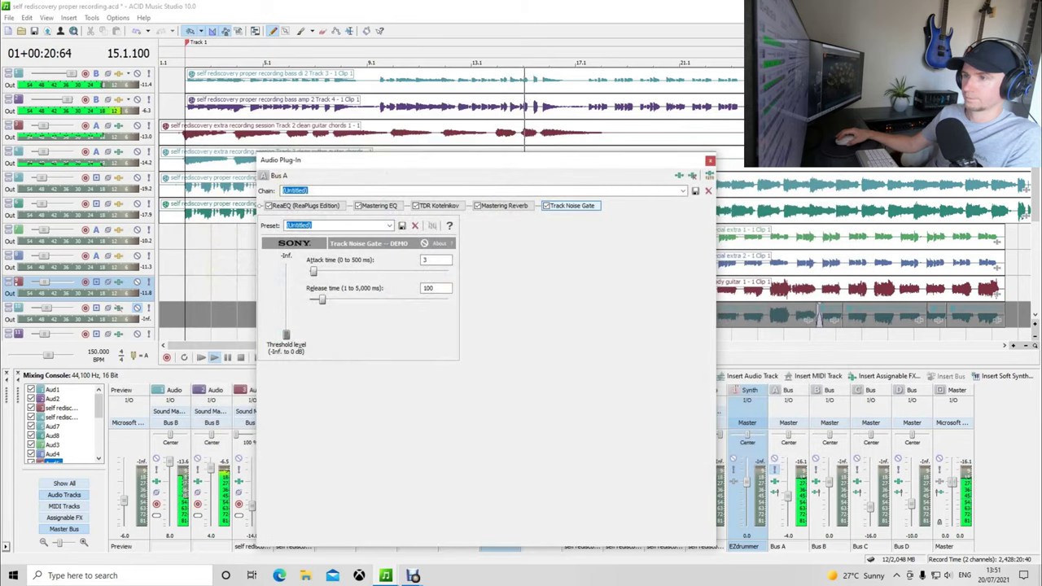
- Audition the Track Noise Gate presets Long decay time, Noise gate 1 and Noise gate 2 on Bus A during playback
left_click(390, 226)
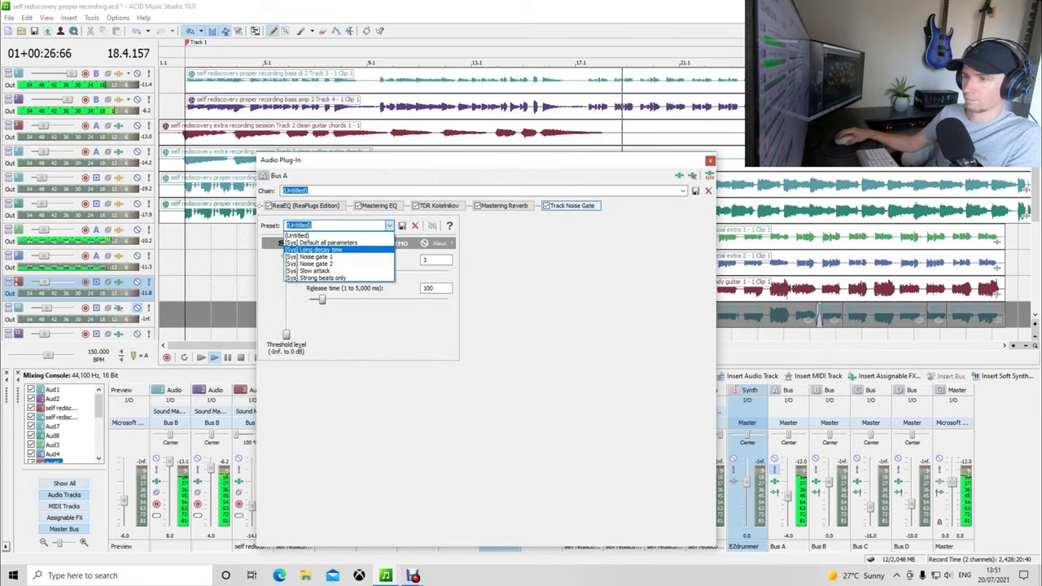
left_click(313, 249)
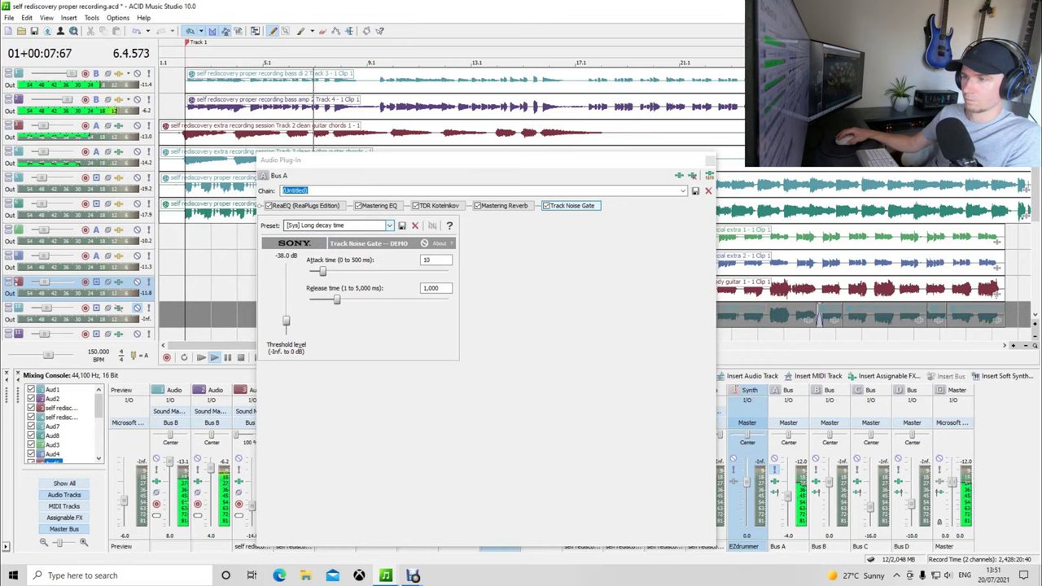
left_click(389, 226)
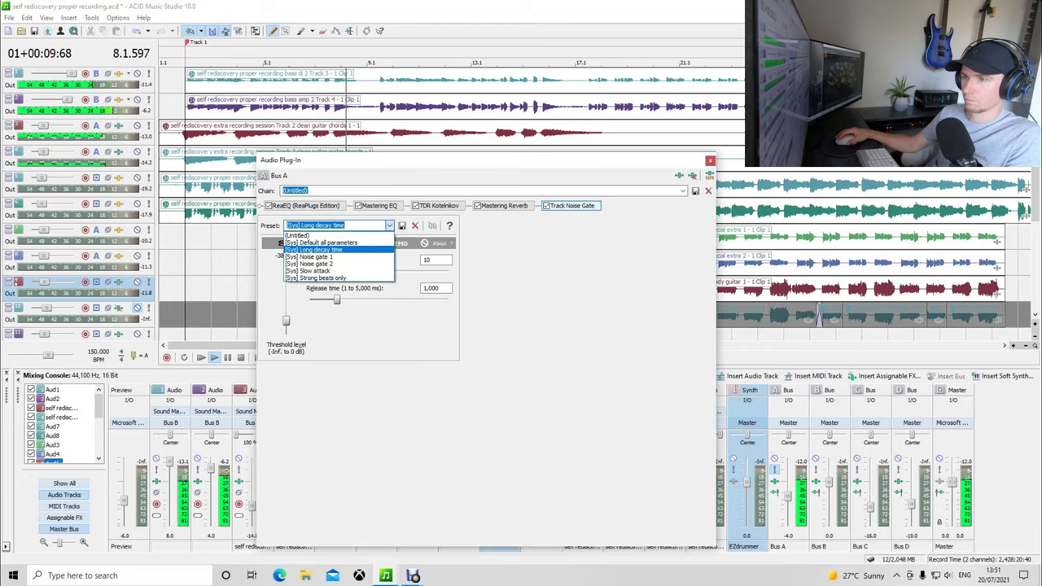
key("Down")
key("Return")
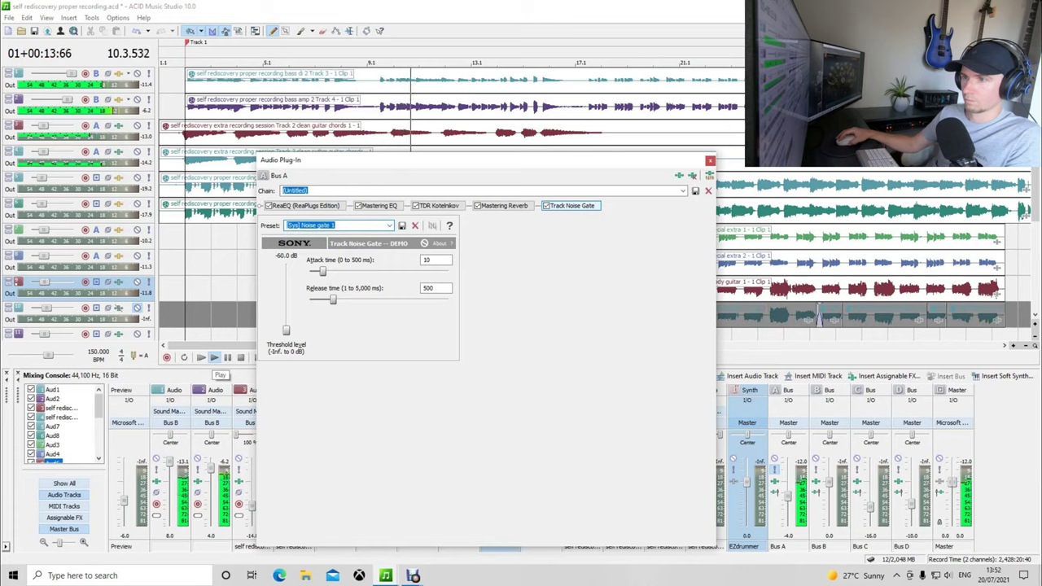
key("alt+Down")
key("Down")
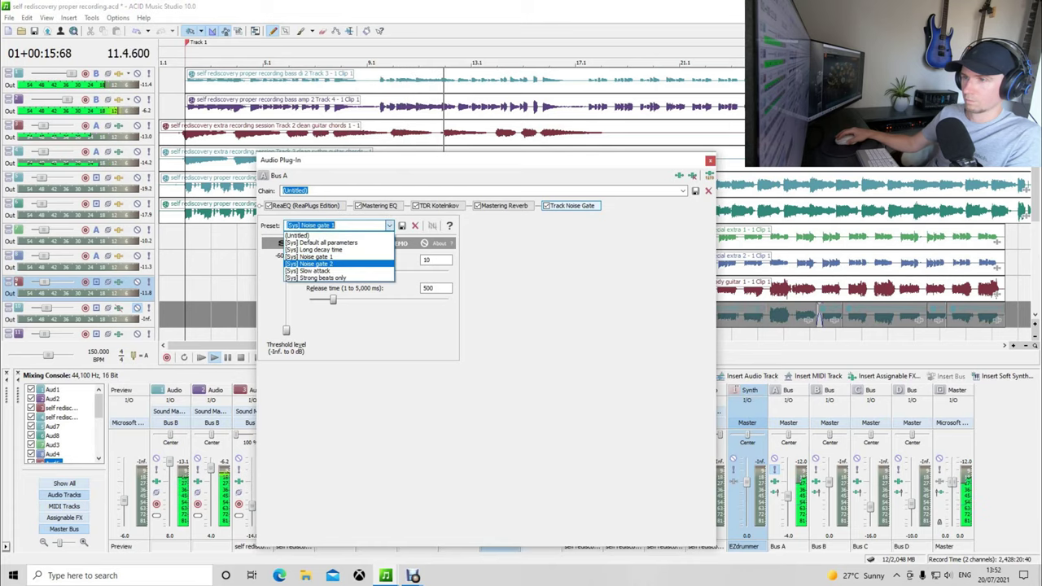
key("Return")
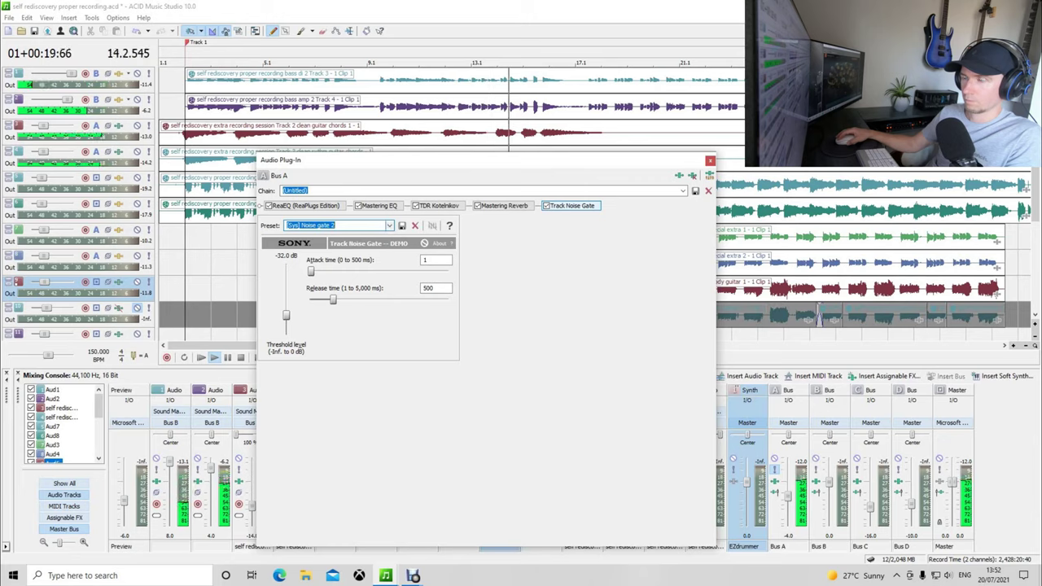
- Audition the Slow attack and Strong beats only presets of Track Noise Gate while Bus A plays
key("alt+Down")
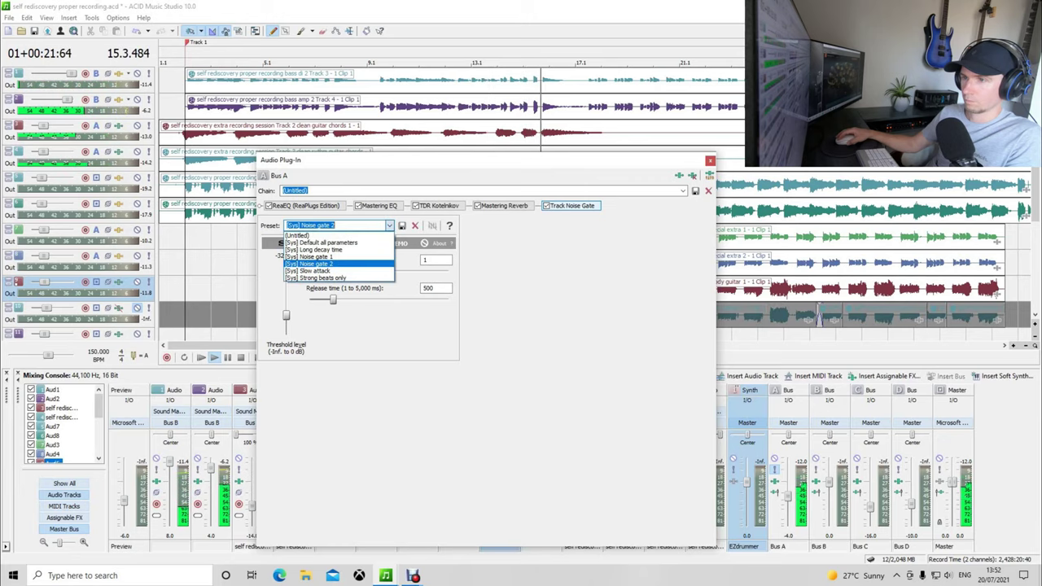
key("Down")
key("Return")
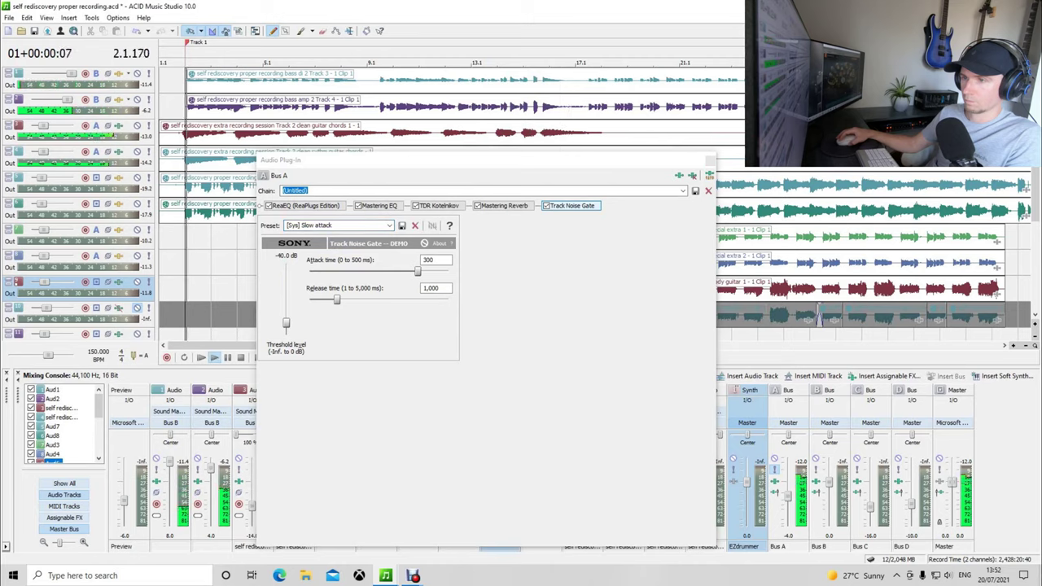
key("alt+Down")
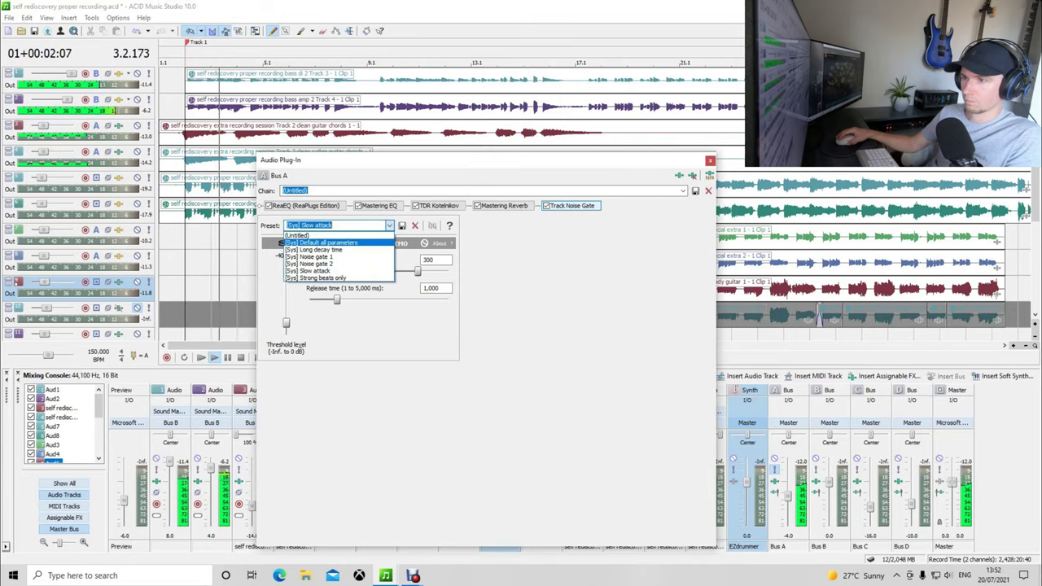
key("Return")
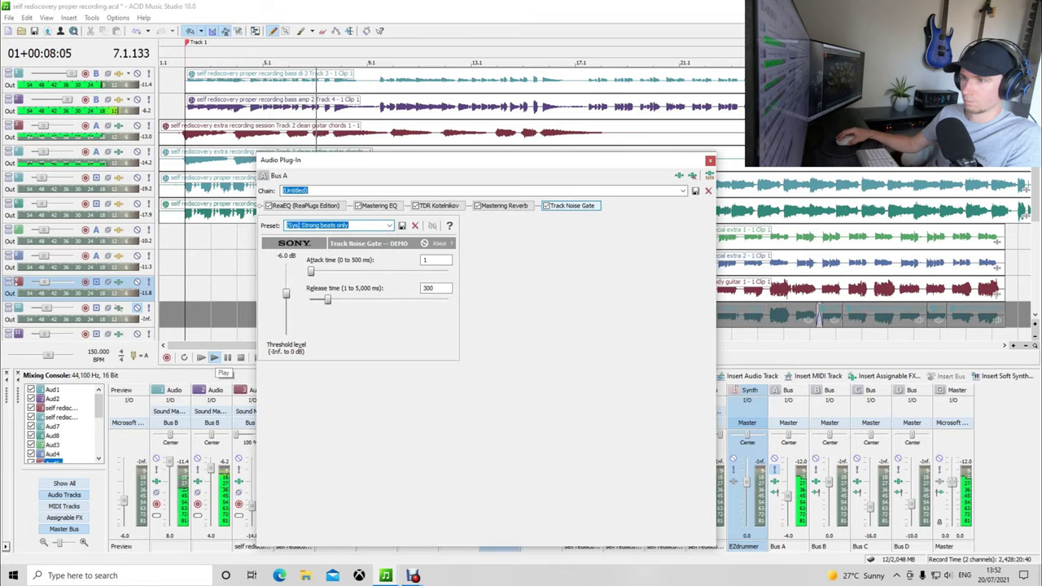
- Replay Bus A from the start, load the Long decay time preset in Track Noise Gate, and stop playback
left_click(213, 356)
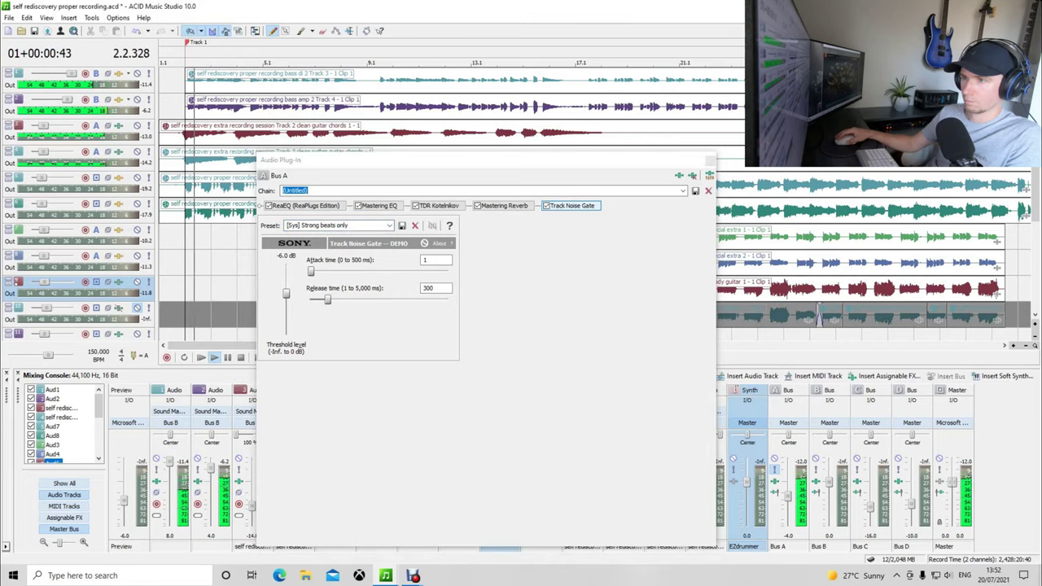
key("alt+Down")
key("Down")
key("Return")
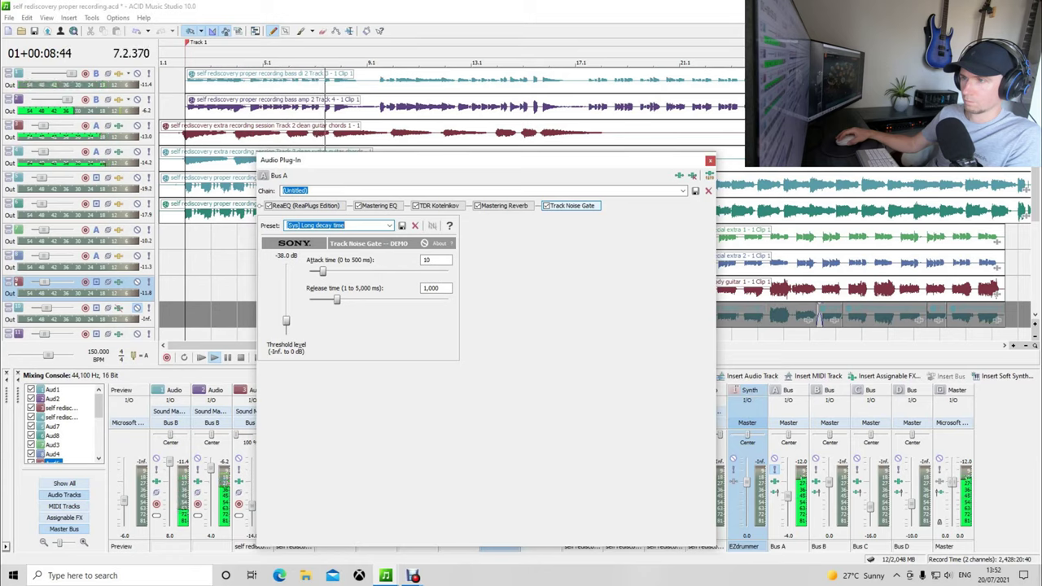
left_click(240, 357)
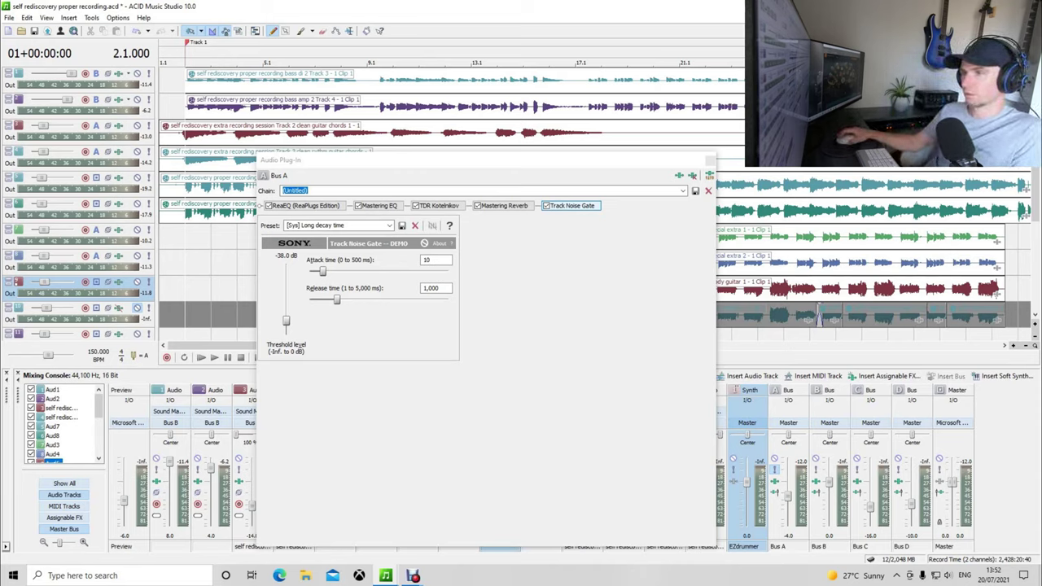
- Move Track Noise Gate to the start of Bus A's plug-in chain and play the full mix to judge it
left_click_drag(572, 205, 295, 206)
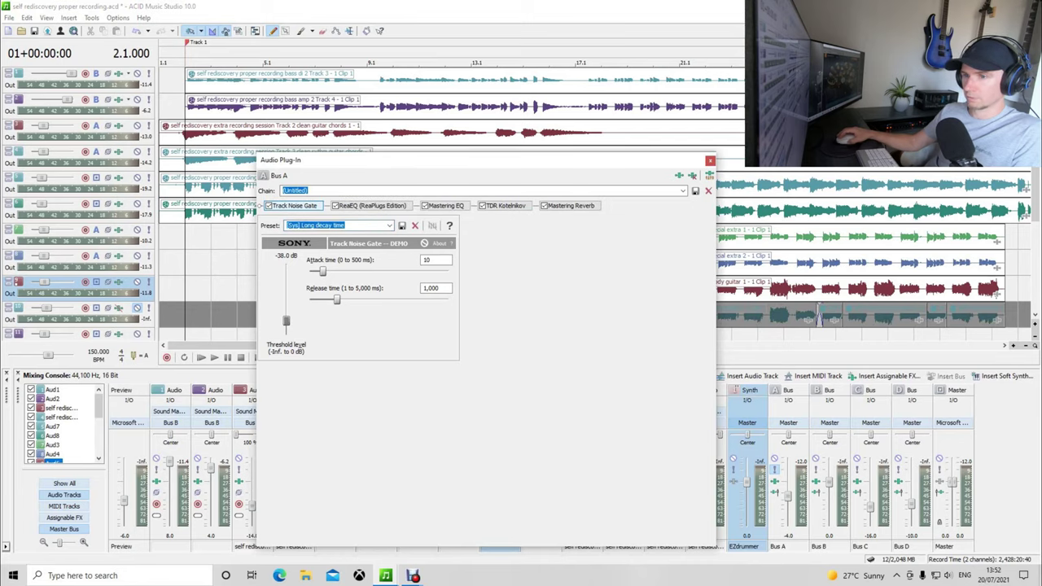
key("space")
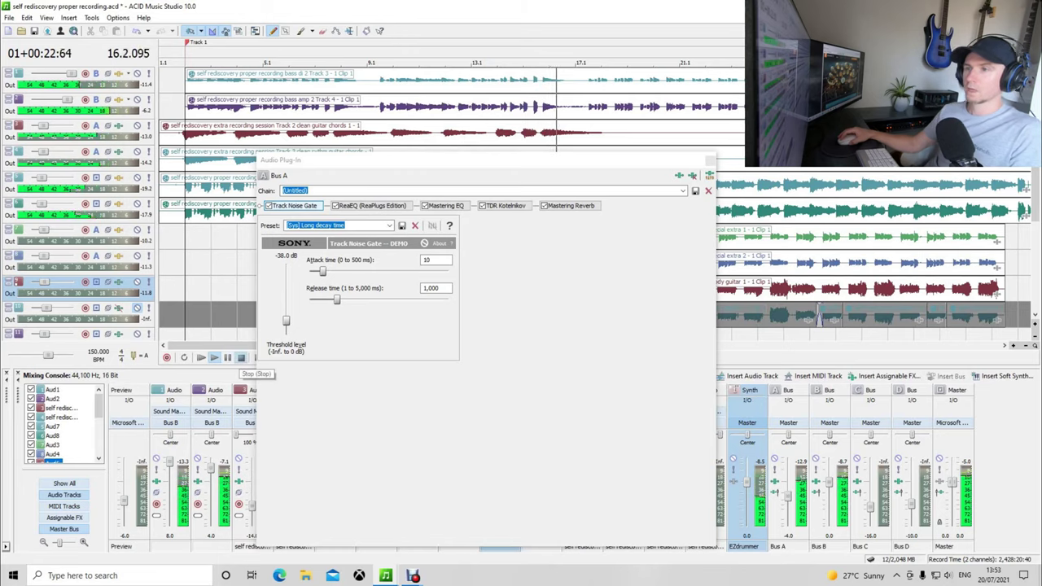
key("space")
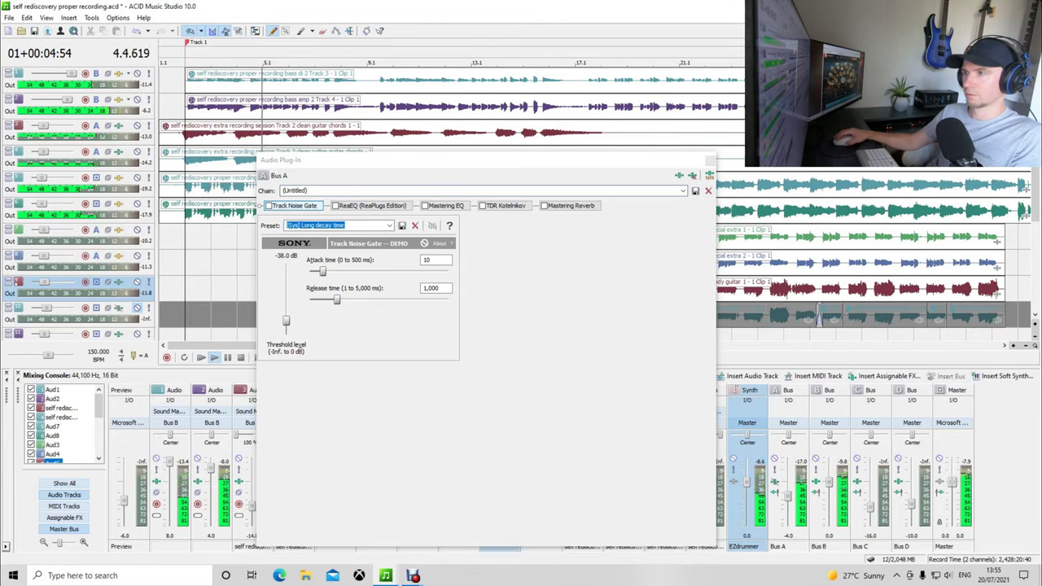
- Re-enable ReaEQ, Mastering EQ, TDR Kotelnikov and Mastering Reverb on Bus A while the full mix plays
left_click(335, 205)
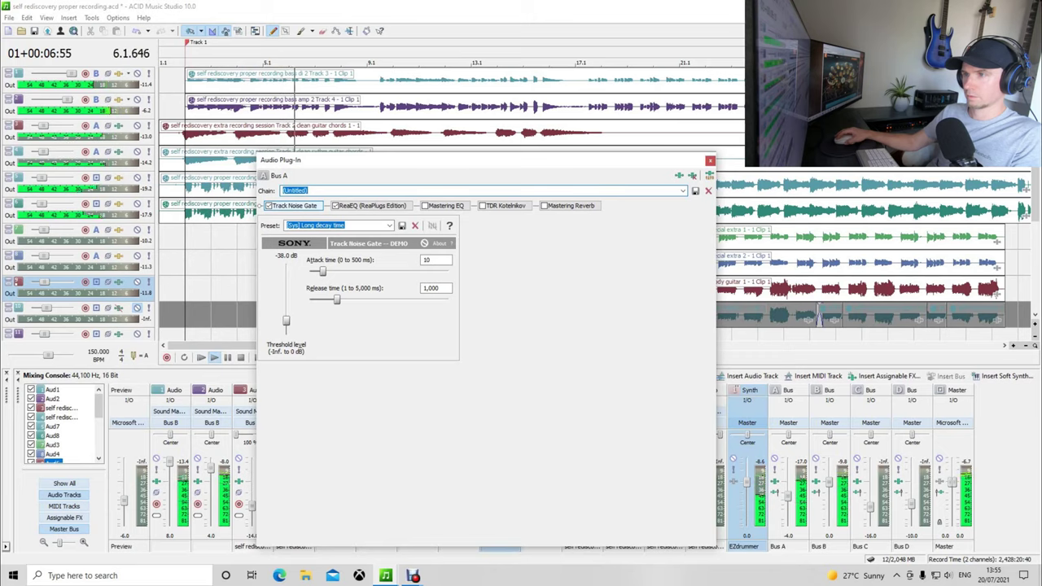
left_click(425, 205)
left_click(482, 206)
left_click(543, 205)
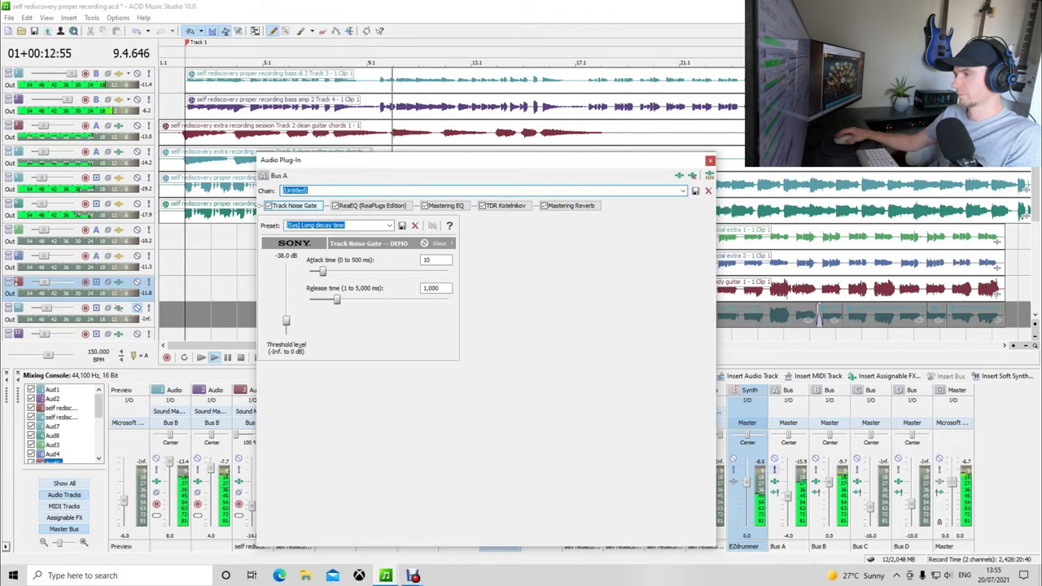
- Solo Bus A and play the guitars to compare their sound with the plug-in chain bypassed and enabled
left_click(776, 480)
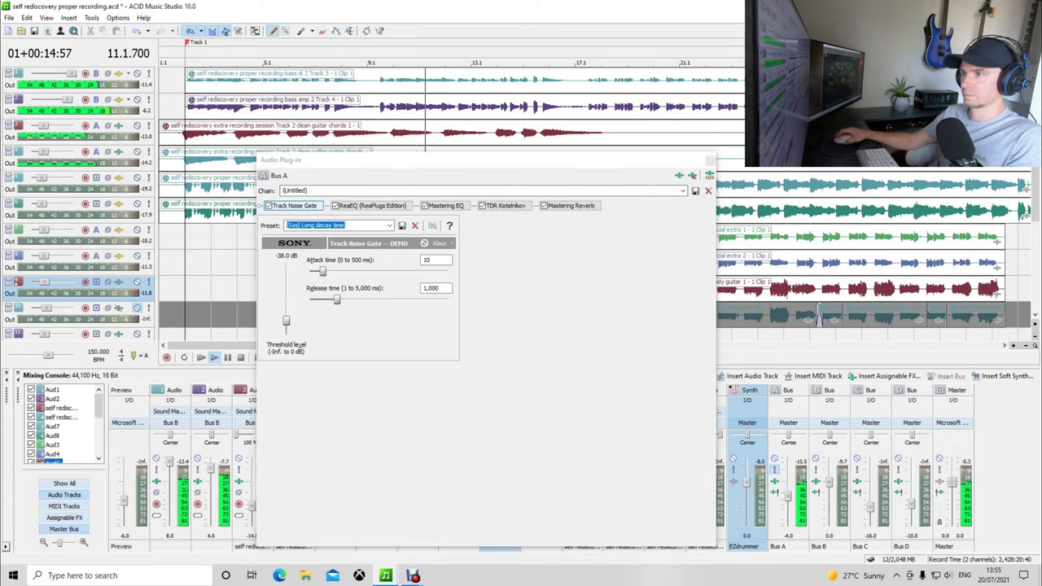
key("alt+Tab")
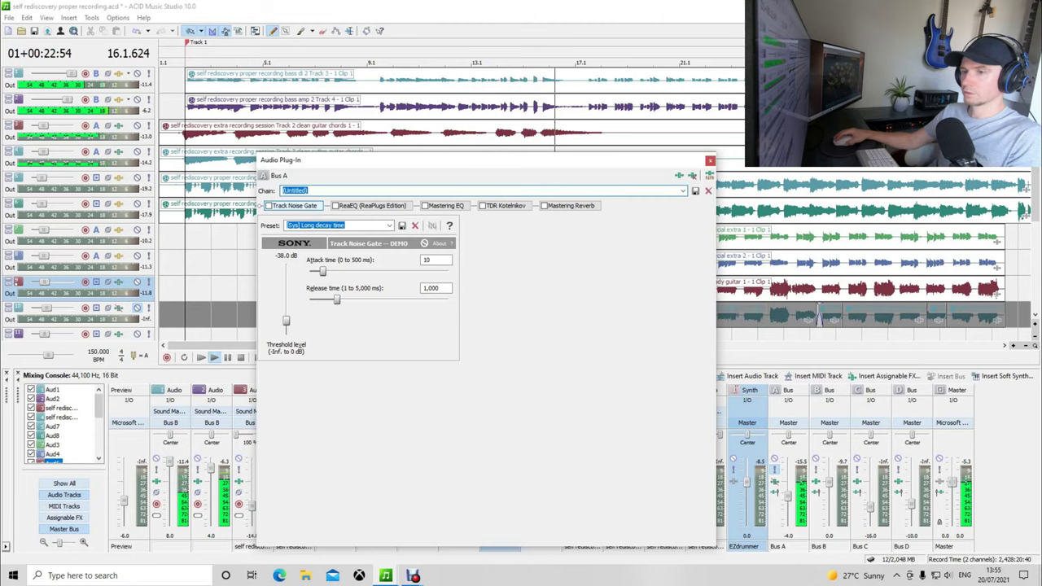
left_click(214, 358)
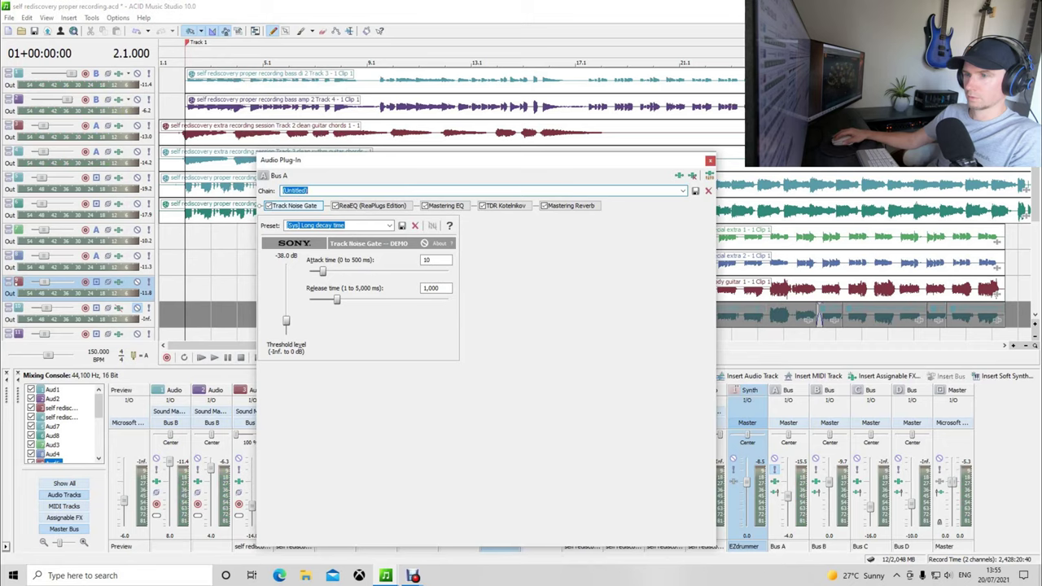
key("space")
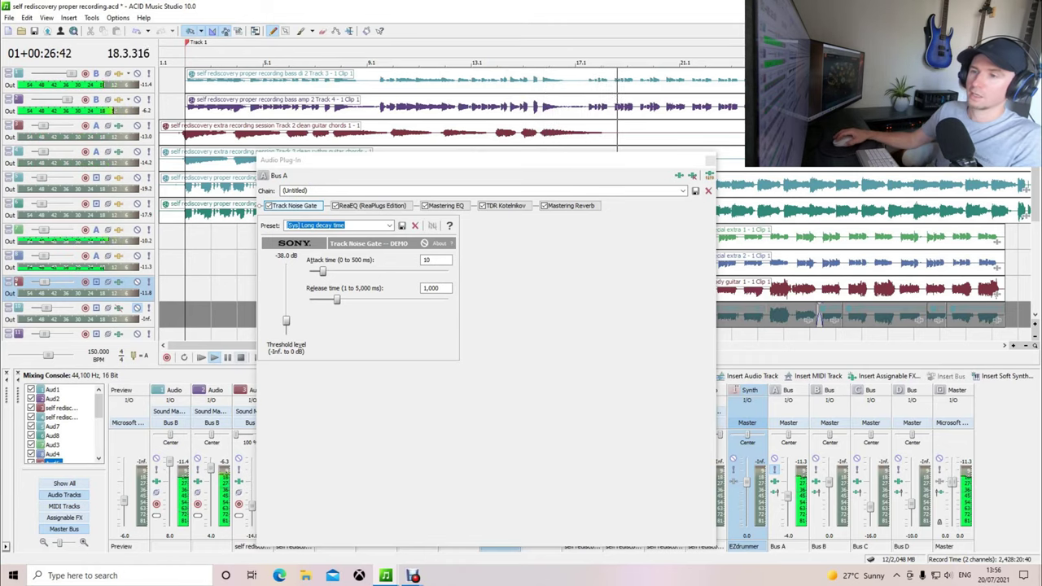
key("space")
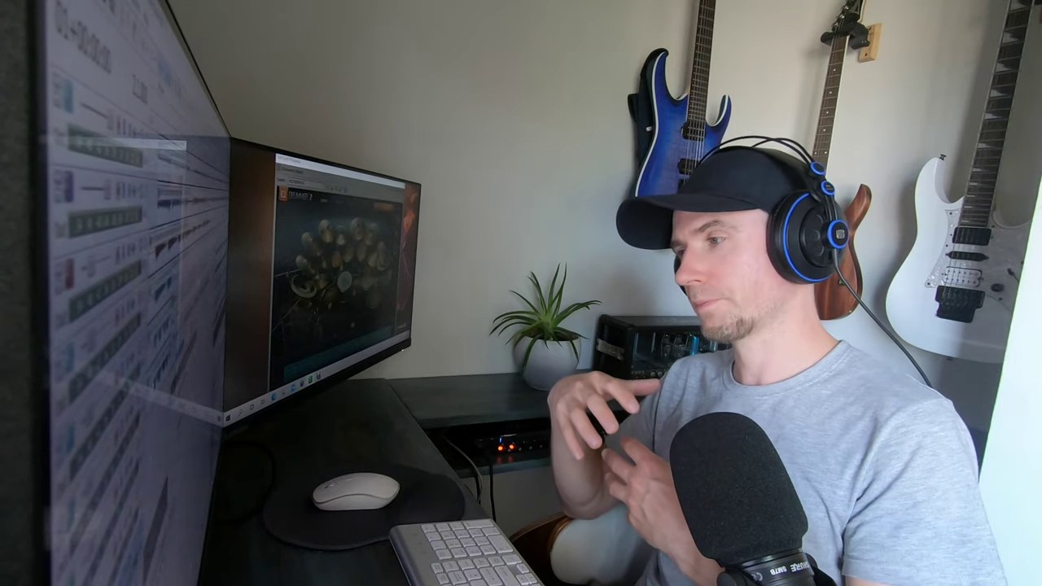